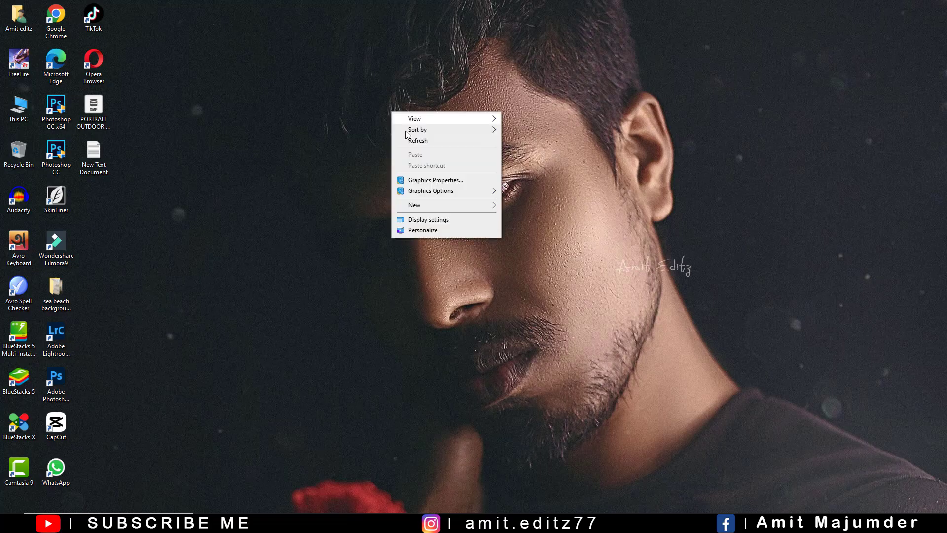
- Refresh the desktop and bring the _DSC0338 portrait to the front in Photoshop
left_click(414, 140)
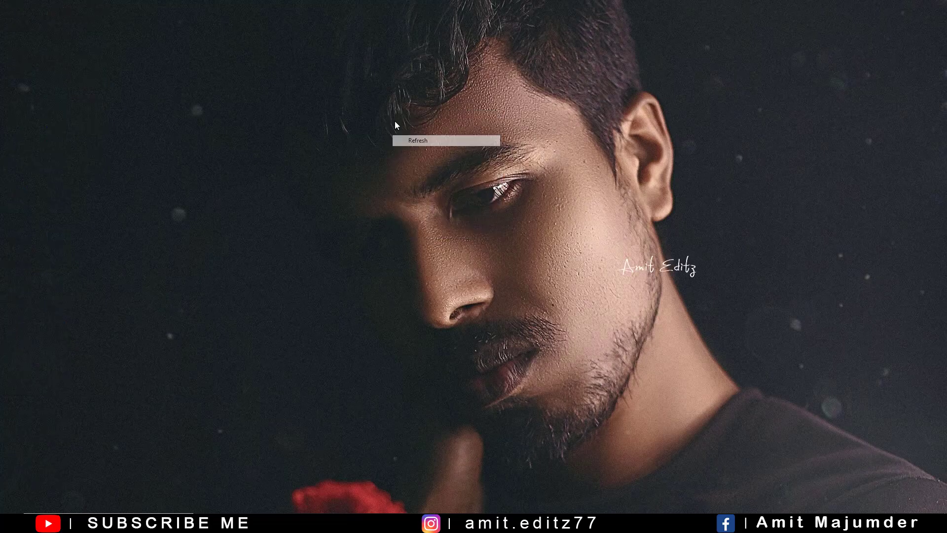
right_click(396, 122)
left_click(414, 151)
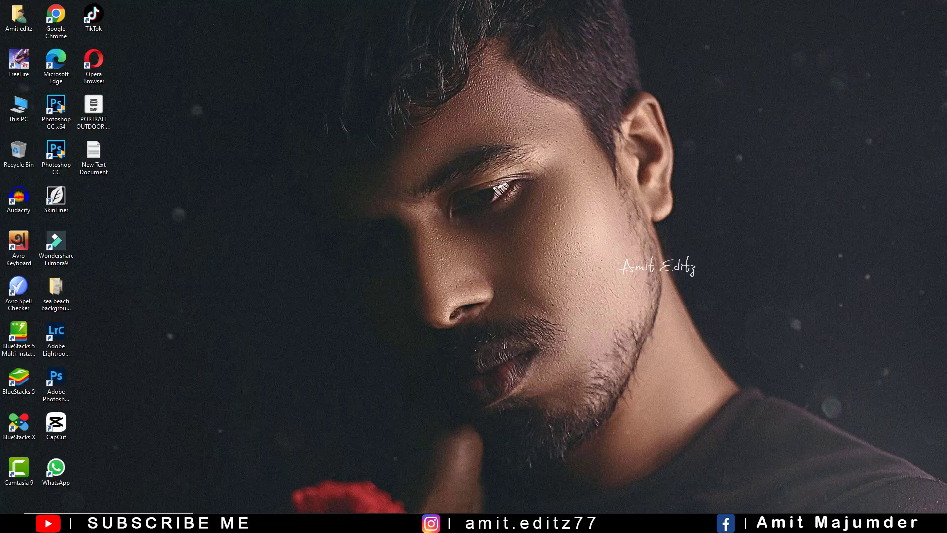
left_click(395, 486)
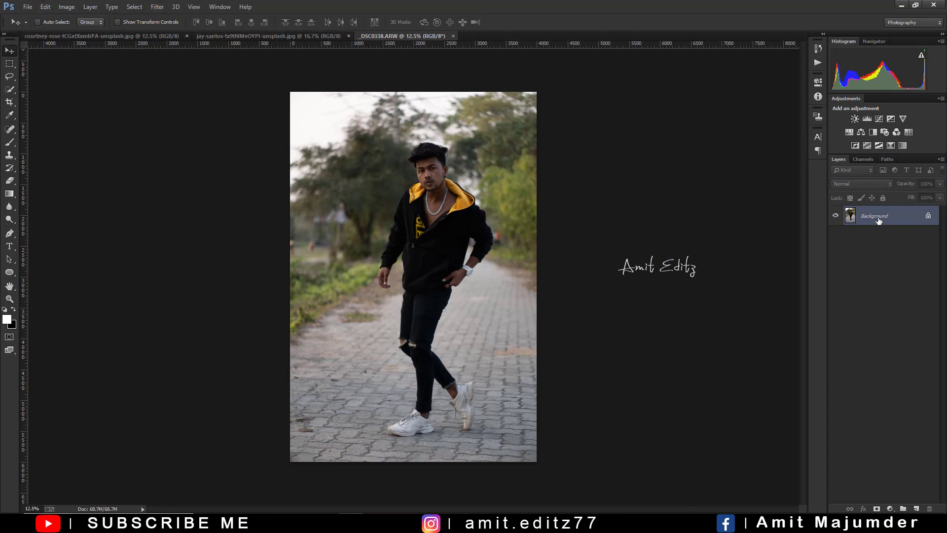
- Brighten the portrait's dark areas with Shadows/Highlights at its default shadow amount
left_click(67, 7)
mouse_move(82, 31)
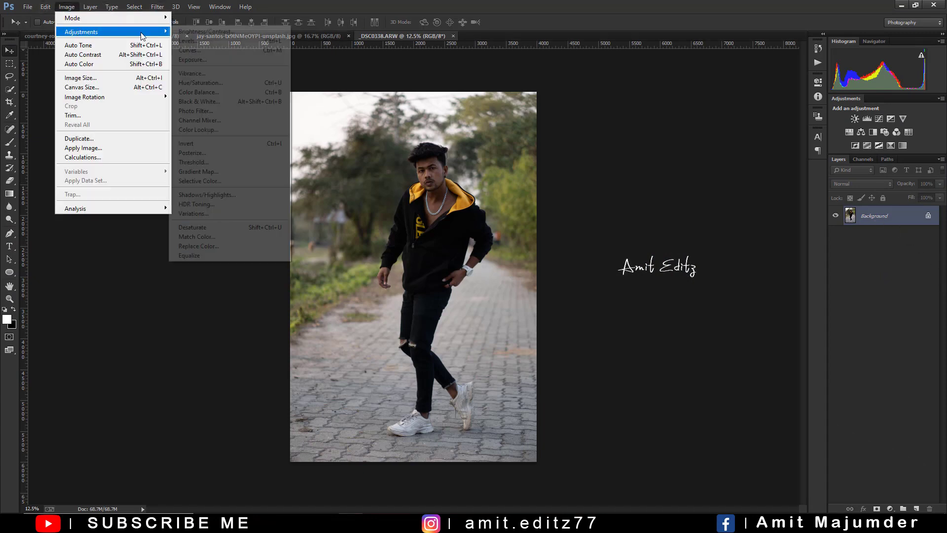
left_click(220, 195)
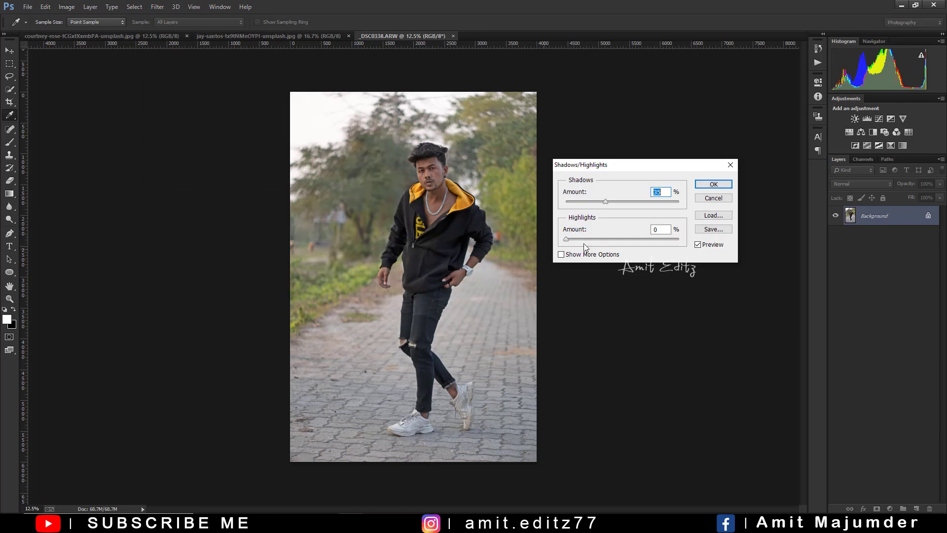
left_click(722, 186)
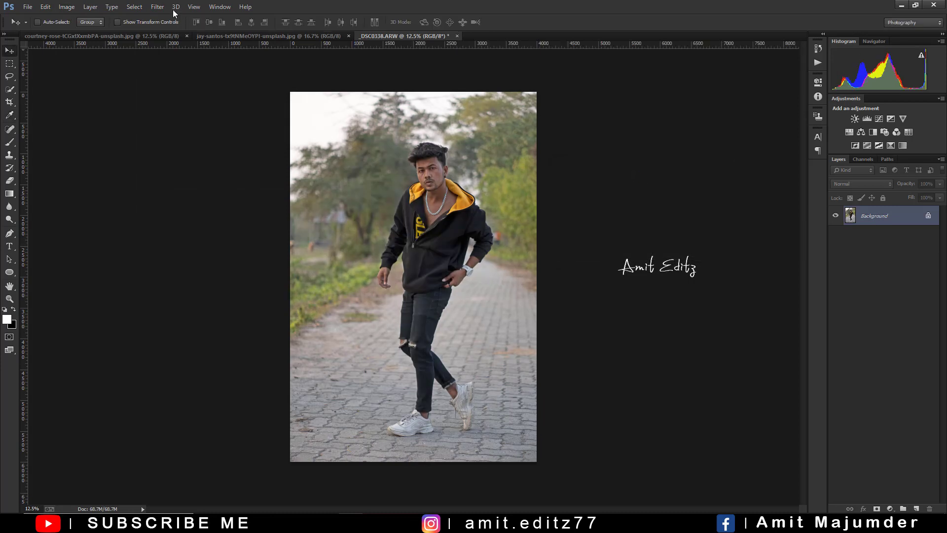
left_click(157, 7)
mouse_move(173, 251)
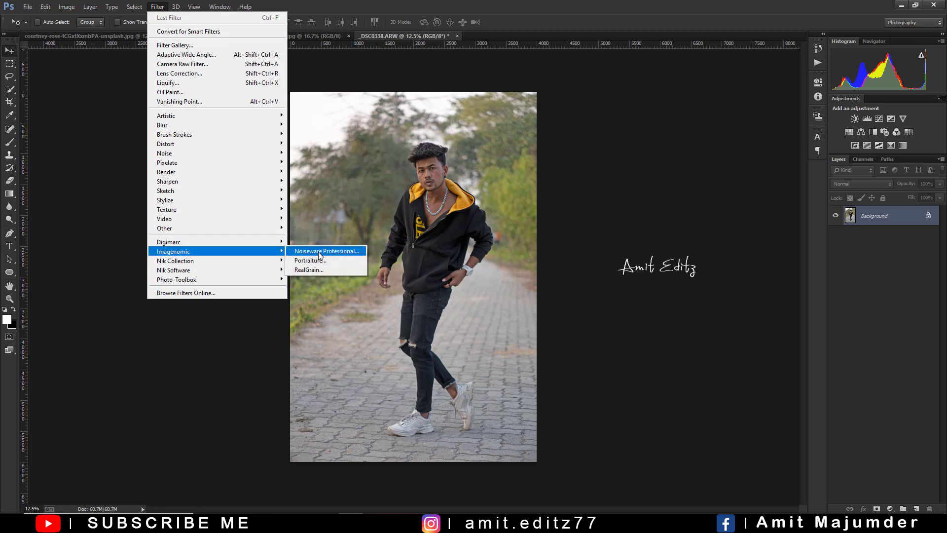
- Apply Noiseware Professional at Default settings after previewing the face and collar
left_click(320, 252)
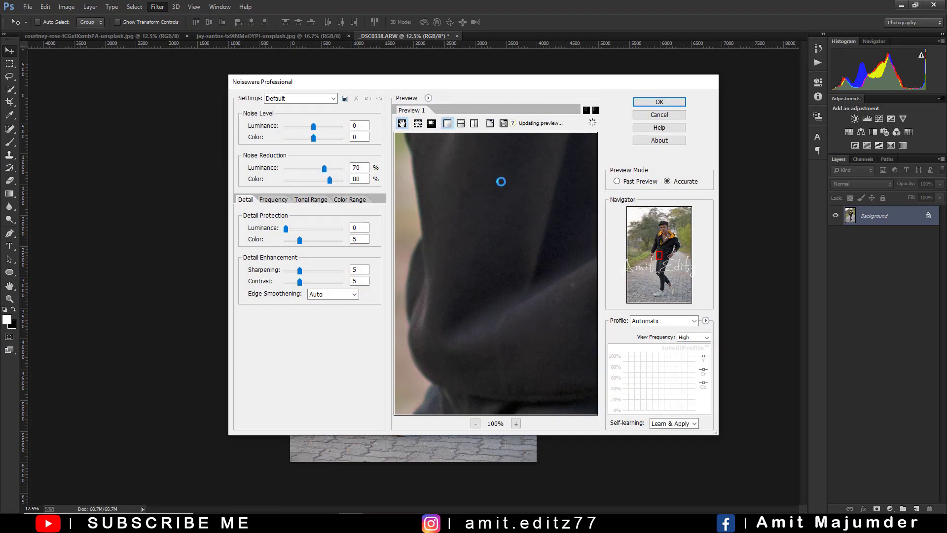
left_click_drag(486, 136, 485, 412)
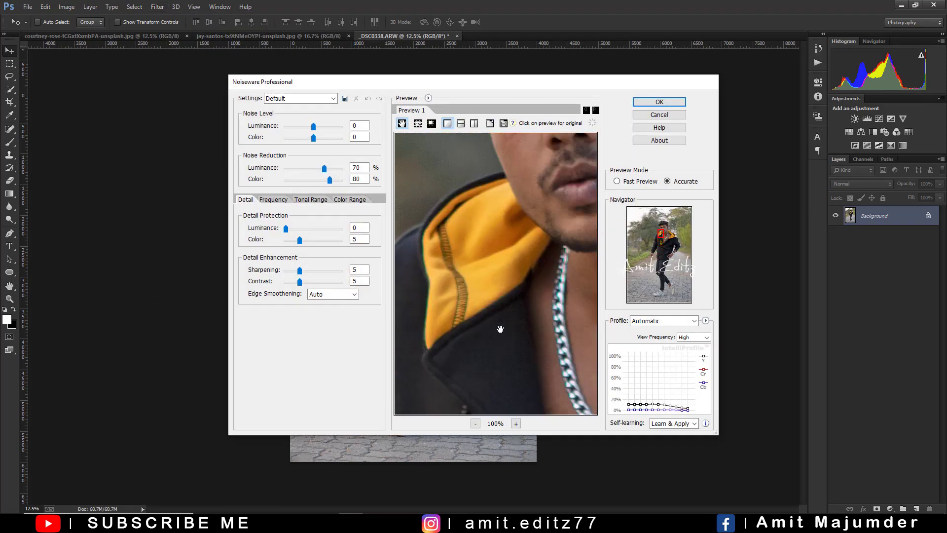
left_click_drag(495, 272, 419, 421)
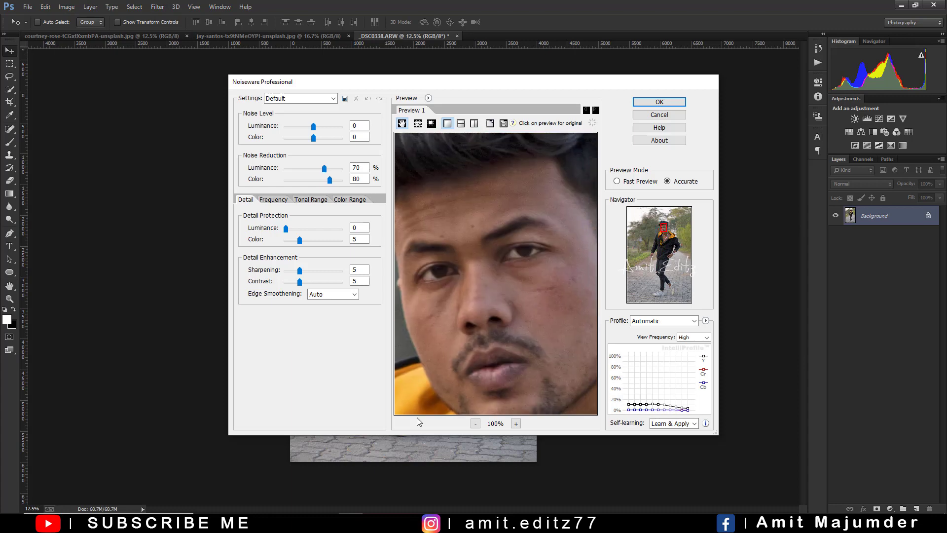
left_click(641, 104)
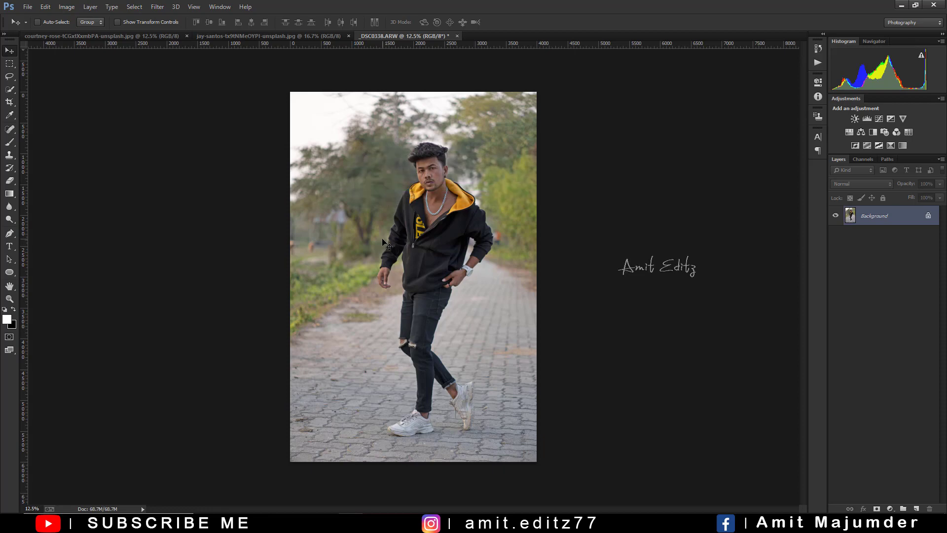
- Zoom into the face and pick the Mixer Brush, sized from about 82 down to 28
scroll(451, 240, "up", 10)
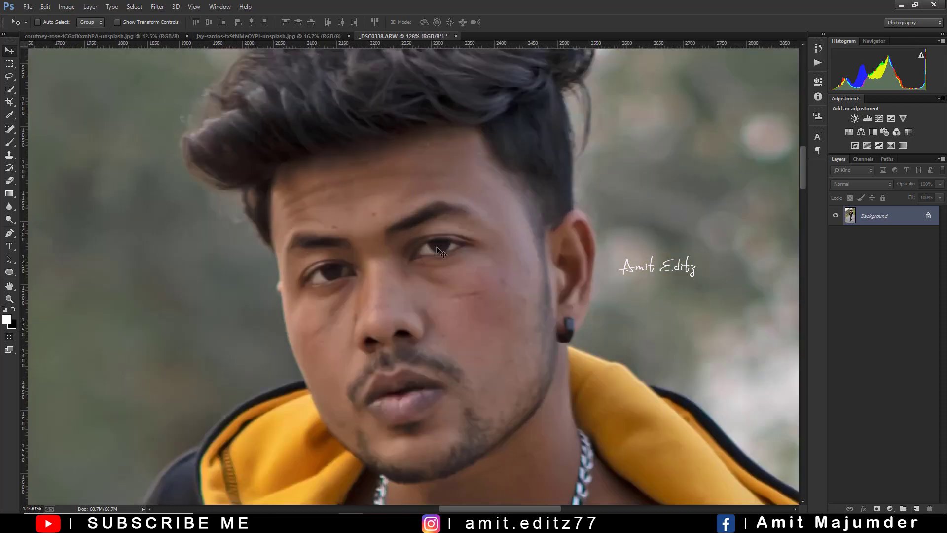
right_click(9, 148)
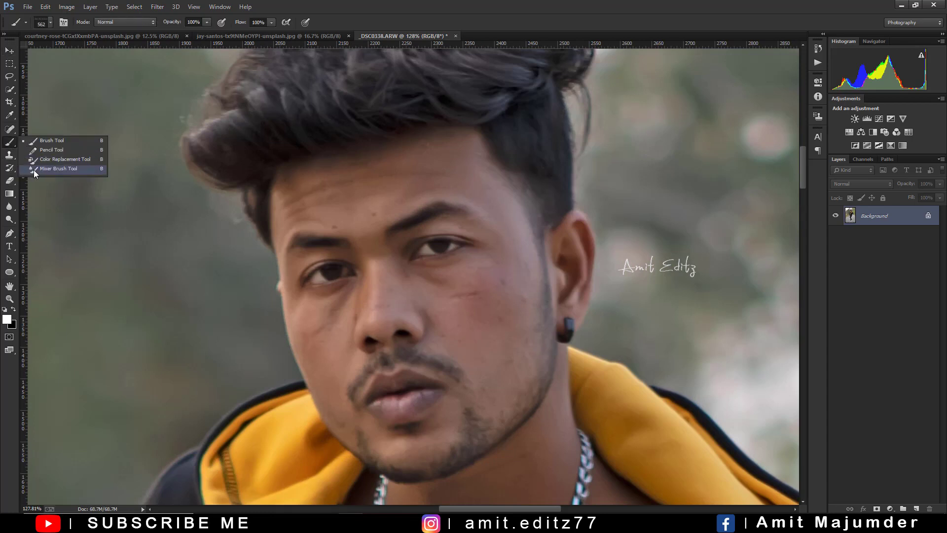
left_click(35, 170)
mouse_move(365, 184)
left_mouse_down()
mouse_move(395, 192)
mouse_move(448, 152)
mouse_move(355, 186)
mouse_move(345, 213)
left_mouse_up()
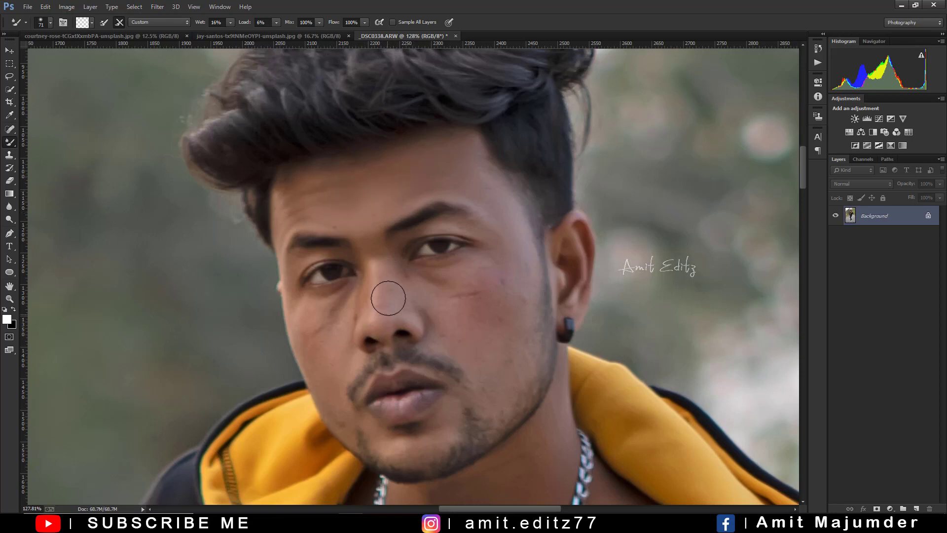
left_click_drag(387, 295, 378, 270)
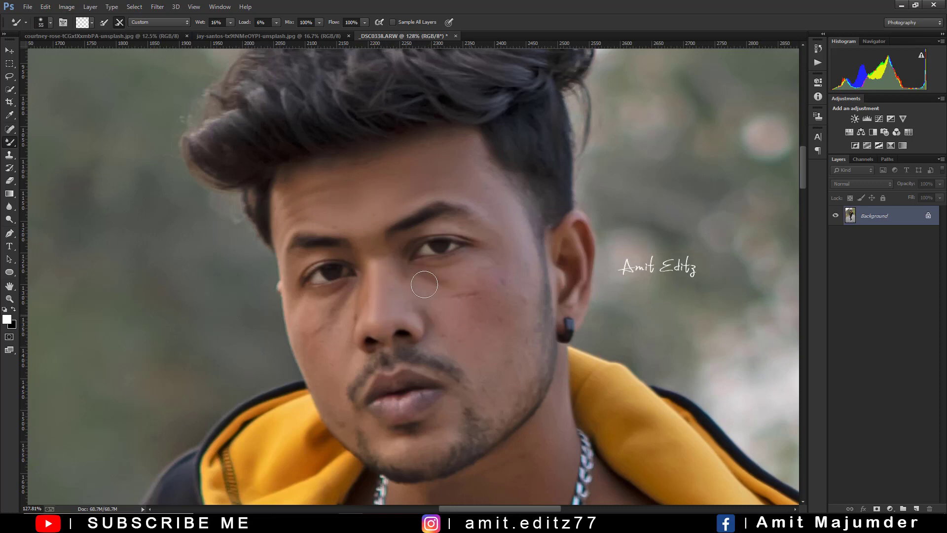
- Blend the skin on the cheeks, beside the nose and above the lip
left_click_drag(441, 288, 453, 275)
mouse_move(499, 288)
left_mouse_down()
mouse_move(518, 306)
mouse_move(491, 327)
mouse_move(487, 354)
mouse_move(510, 314)
left_mouse_up()
key("bracketleft")
key("bracketleft")
left_click_drag(394, 296, 461, 342)
mouse_move(308, 319)
left_mouse_down()
mouse_move(298, 321)
mouse_move(313, 339)
mouse_move(342, 339)
left_mouse_up()
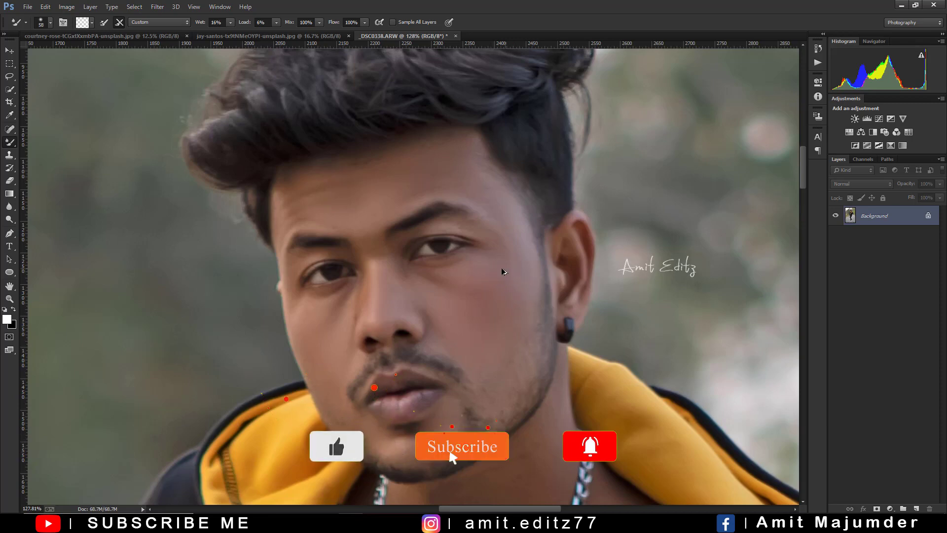
scroll(503, 271, "down", 2)
scroll(500, 269, "down", 2)
scroll(463, 269, "down", 2)
right_click(473, 376)
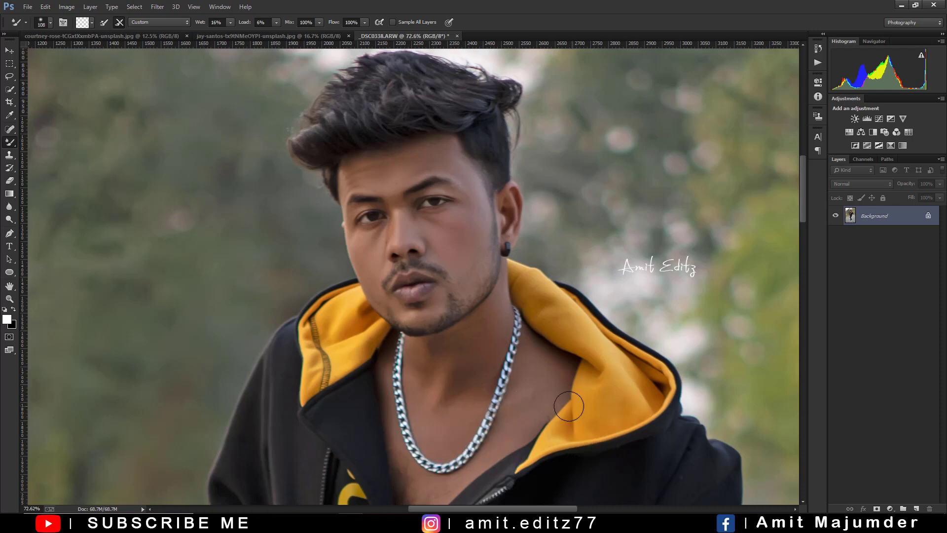
scroll(541, 395, "down", 2)
scroll(528, 346, "down", 4)
scroll(514, 290, "down", 2)
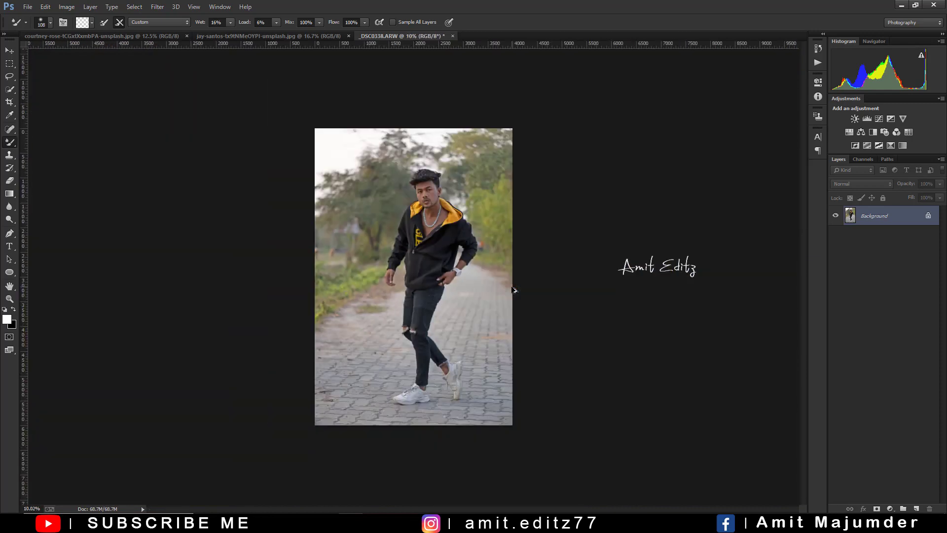
scroll(515, 257, "up", 2)
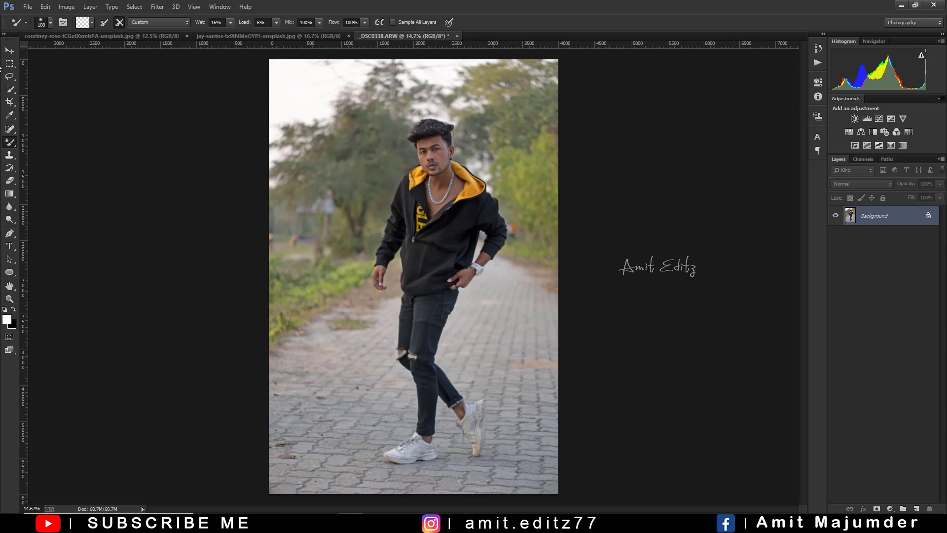
- Quick-select the man's head, hoodie, legs and left white shoe
left_click(10, 92)
scroll(424, 149, "up", 1)
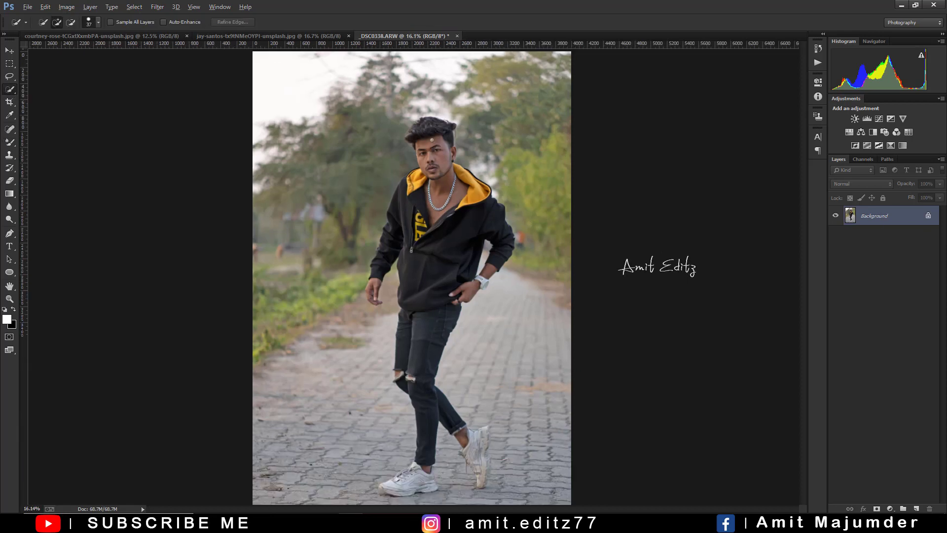
scroll(425, 149, "up", 1)
left_click(437, 147)
mouse_move(442, 215)
left_mouse_down()
mouse_move(503, 243)
mouse_move(446, 258)
mouse_move(421, 348)
left_mouse_up()
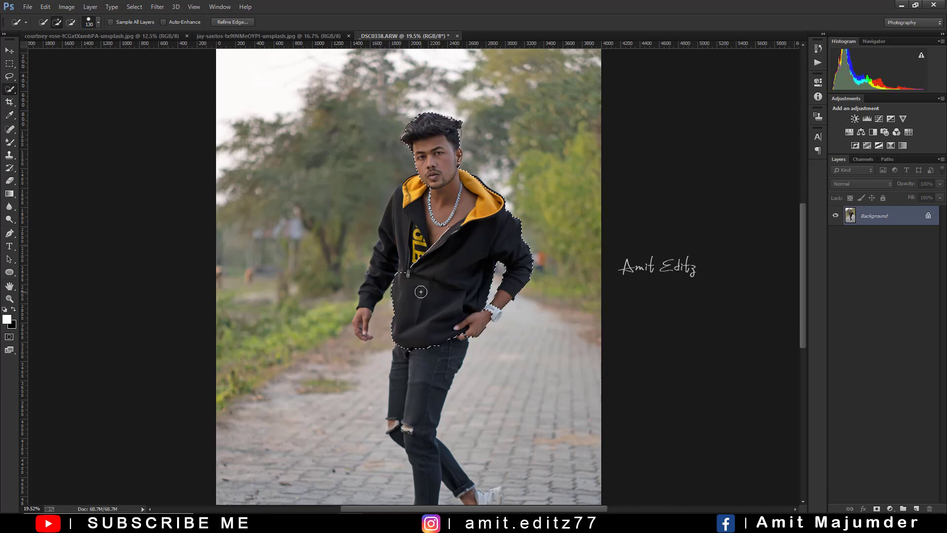
scroll(414, 270, "down", 3)
left_click_drag(414, 271, 412, 214)
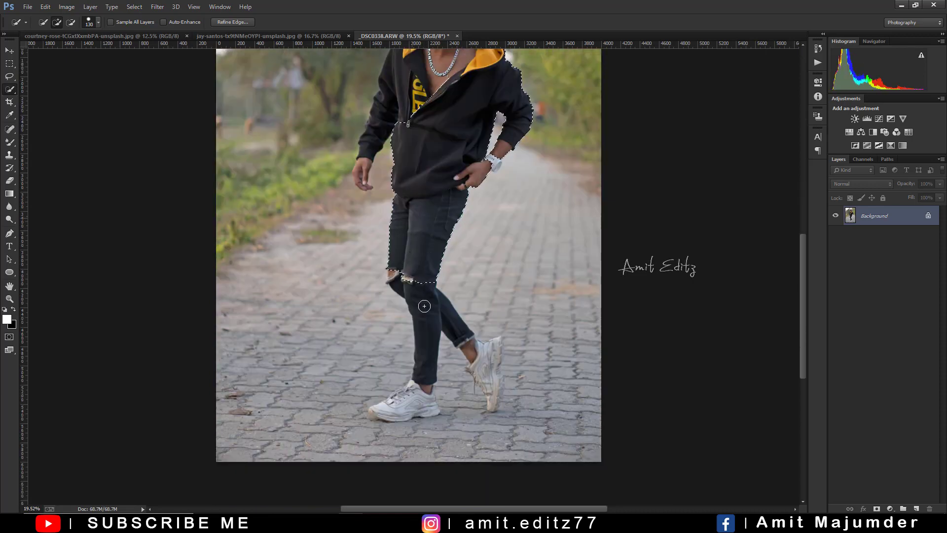
mouse_move(425, 306)
left_mouse_down()
mouse_move(486, 361)
mouse_move(492, 394)
left_mouse_up()
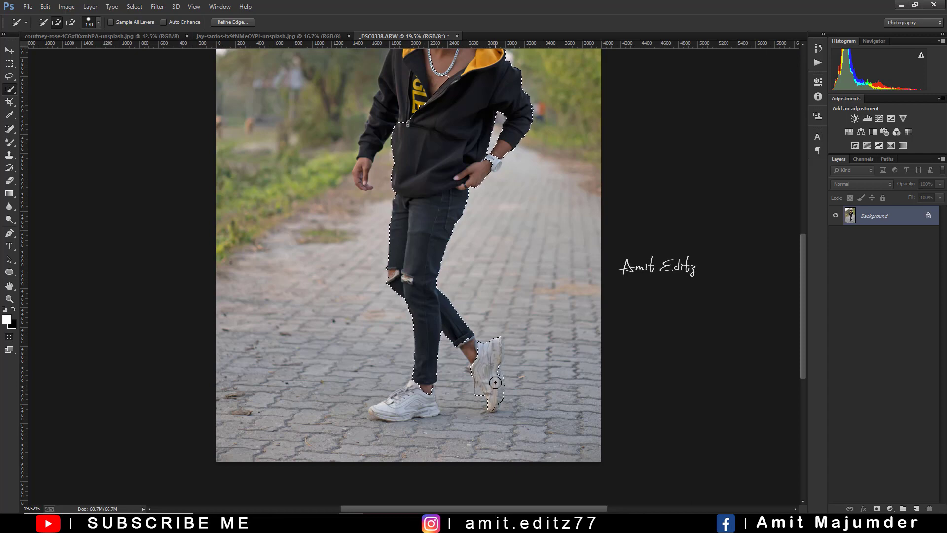
left_click_drag(399, 401, 410, 392)
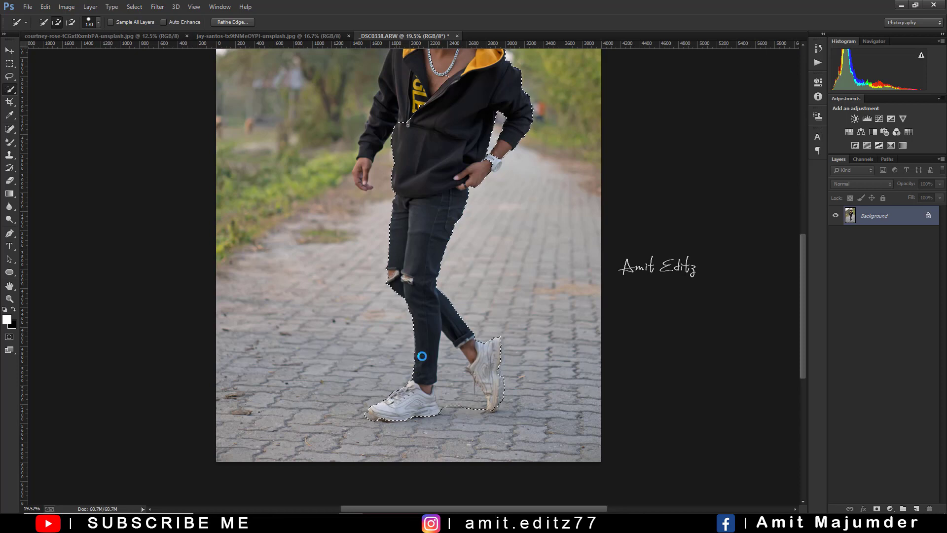
- Add the left sleeve and hand, right forearm and wrist, and right shoe
left_click_drag(421, 355, 403, 151)
left_click_drag(392, 75, 370, 134)
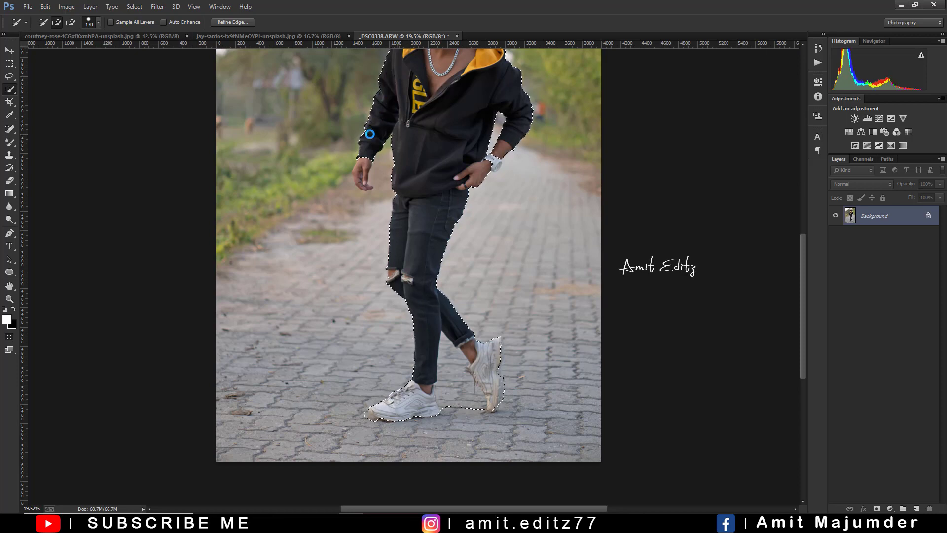
left_click_drag(361, 168, 361, 175)
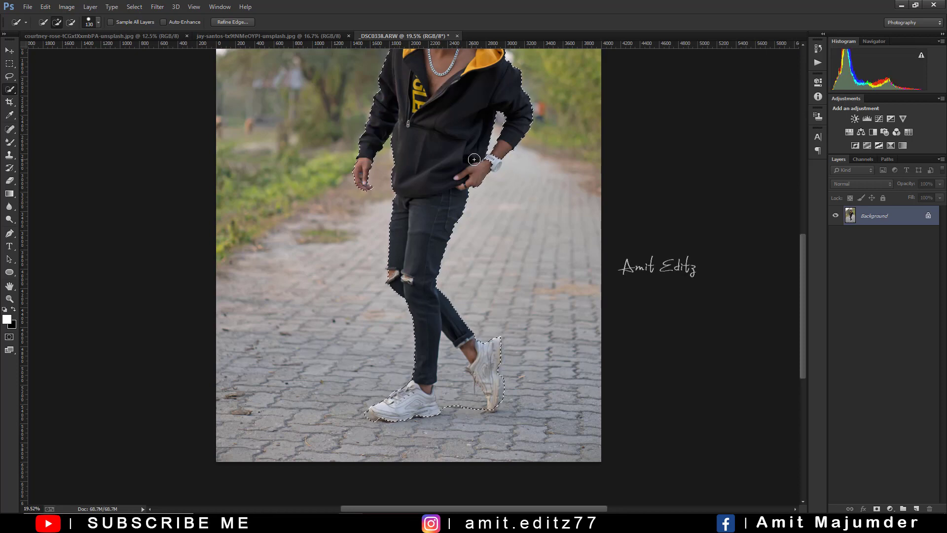
left_click_drag(492, 160, 496, 136)
left_click(487, 153)
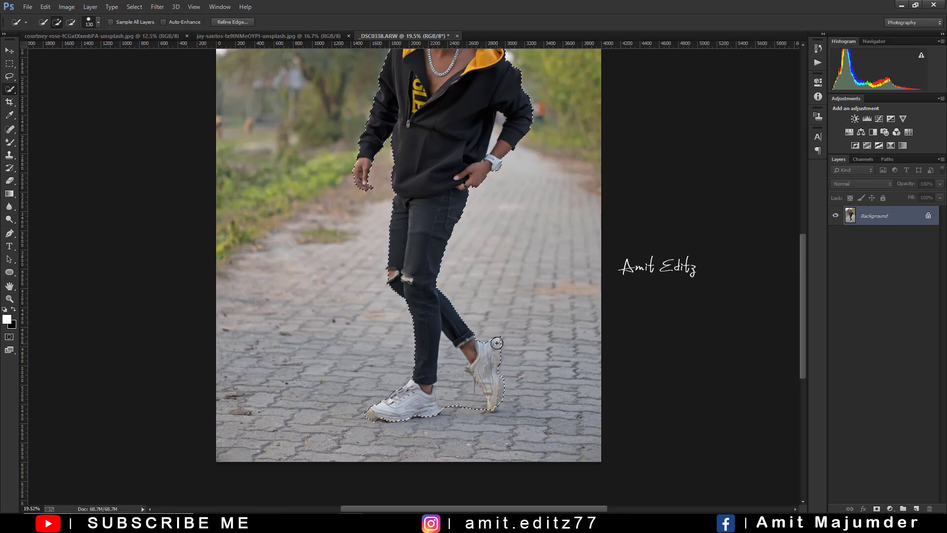
left_click_drag(497, 343, 494, 362)
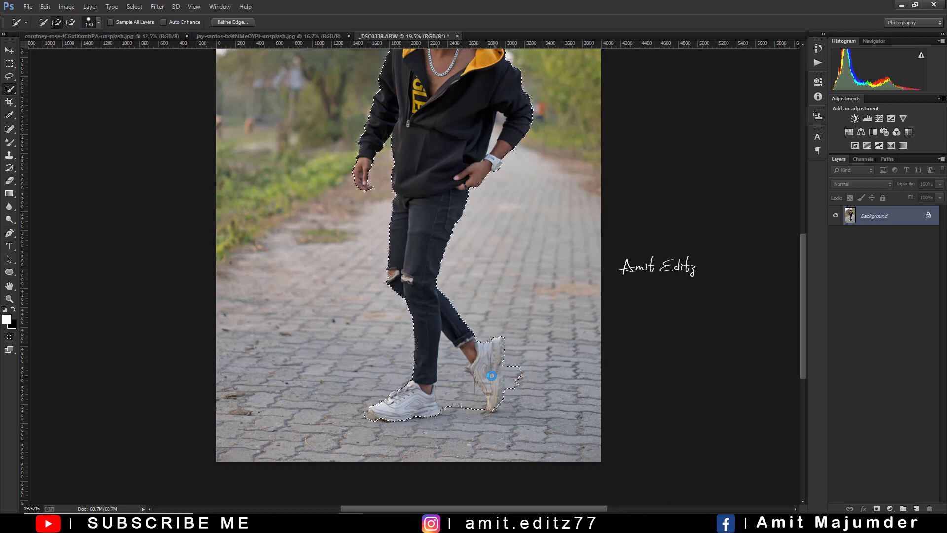
- Refine the selection along the hair, hoodie collar and hood edge with a smaller brush
scroll(409, 257, "up", 5)
scroll(375, 153, "up", 3, "alt")
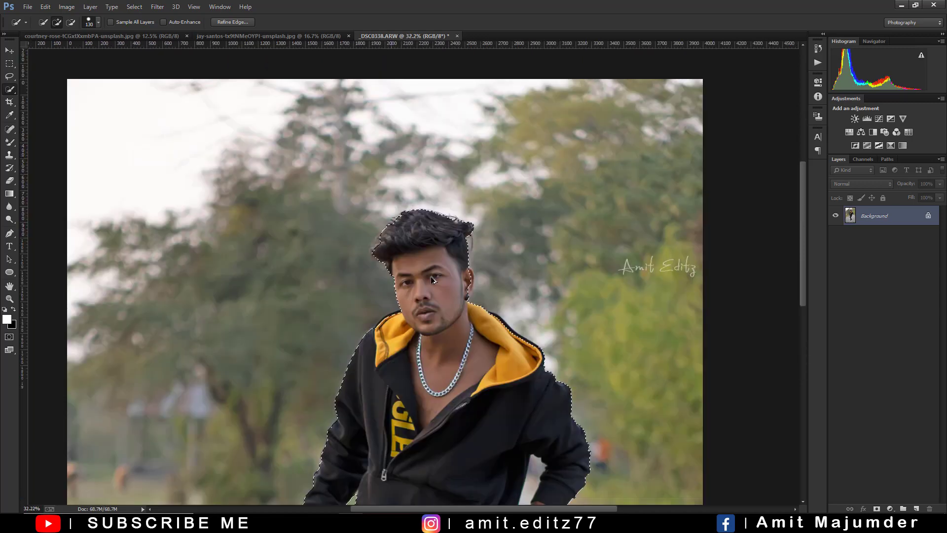
scroll(433, 280, "up", 4, "alt")
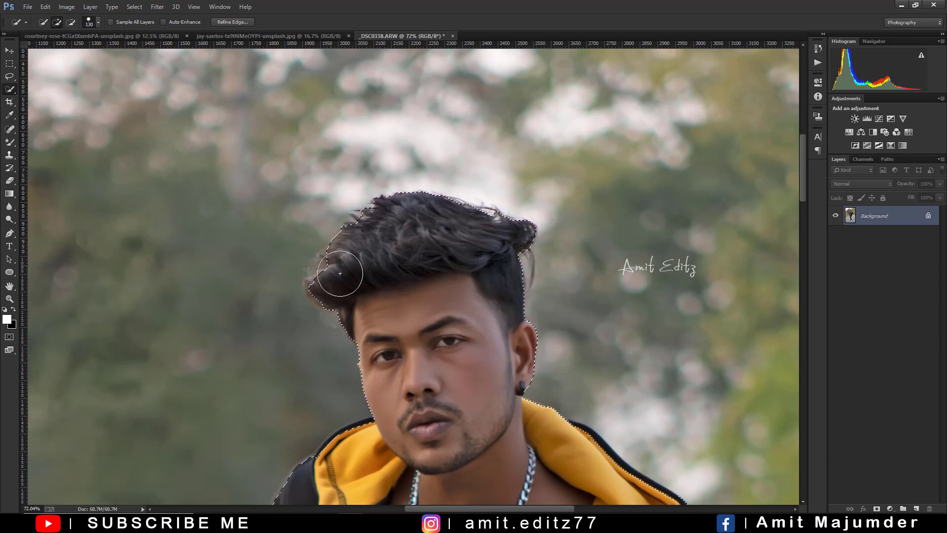
mouse_move(338, 271)
left_mouse_down()
mouse_move(333, 258)
mouse_move(319, 295)
left_mouse_up()
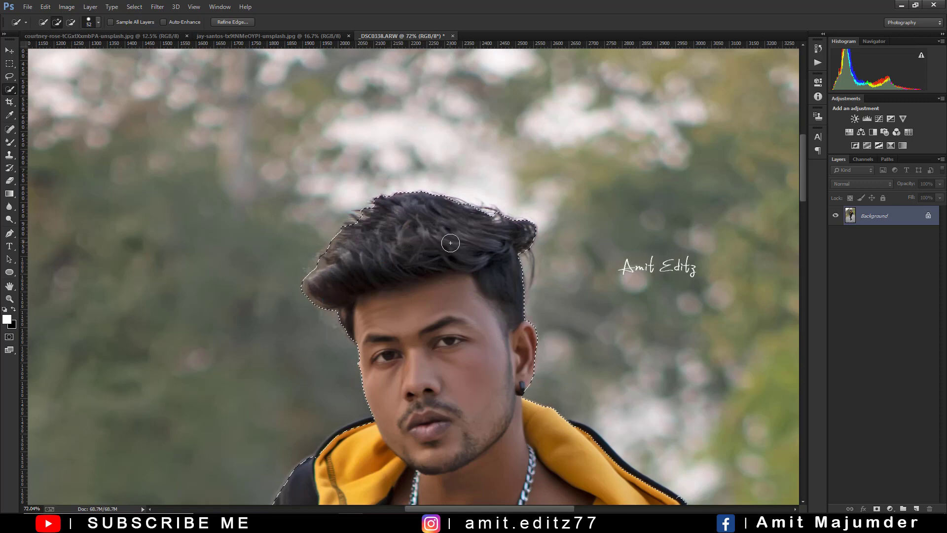
scroll(392, 243, "down", 3)
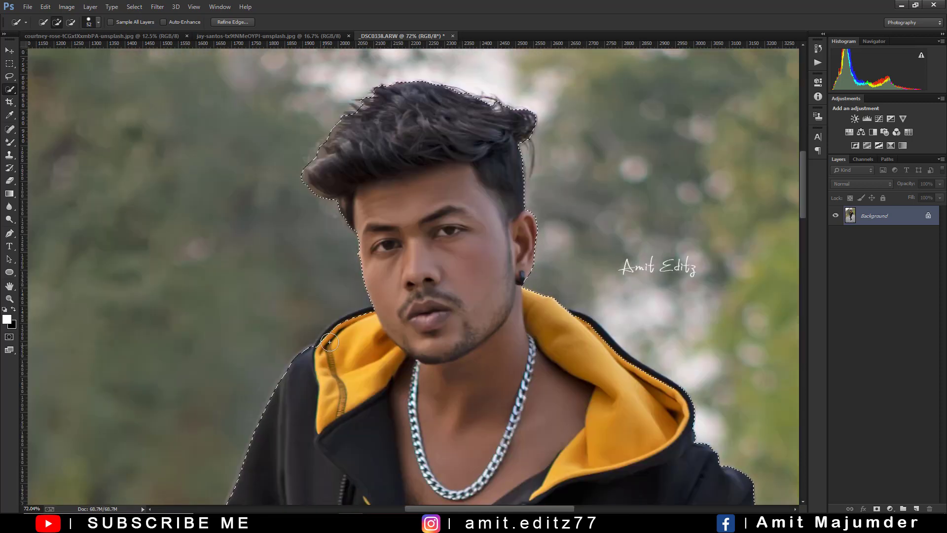
left_click_drag(330, 342, 378, 319)
mouse_move(569, 333)
left_mouse_down()
mouse_move(586, 332)
mouse_move(633, 379)
left_mouse_up()
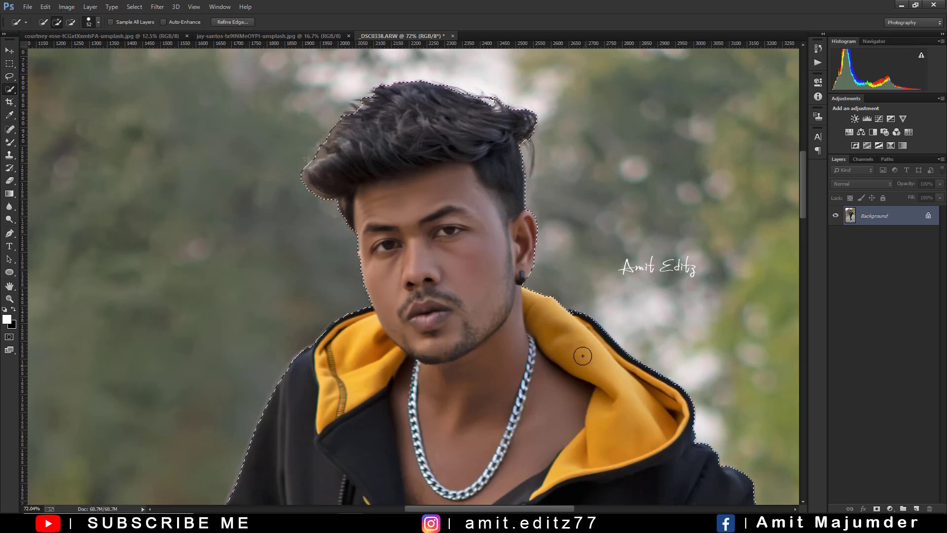
- Add the left sneaker's heel, sole and laces to the selection
scroll(582, 358, "down", 3)
scroll(572, 197, "up", 2)
scroll(571, 197, "up", 2)
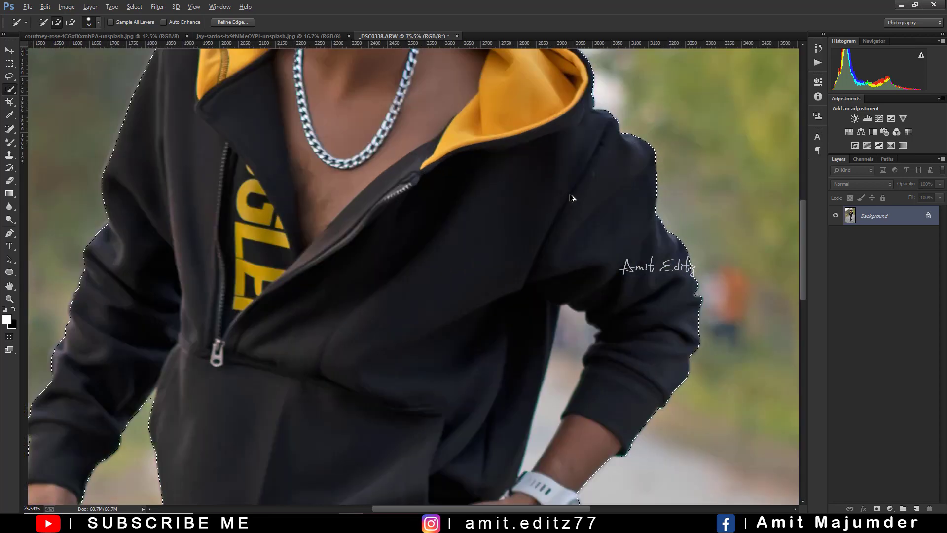
scroll(311, 227, "down", 3)
scroll(315, 232, "left", 3)
scroll(314, 247, "down", 2)
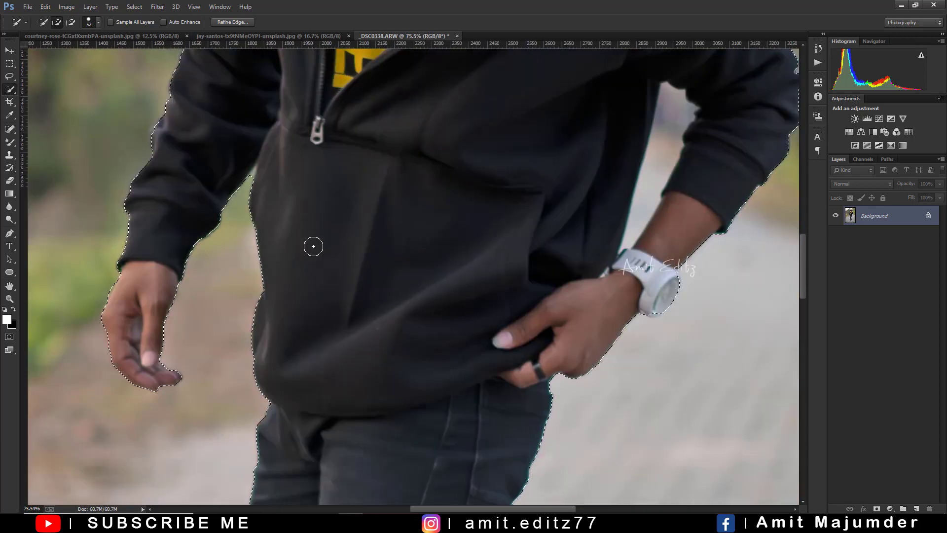
scroll(314, 246, "down", 2)
scroll(338, 260, "down", 3)
scroll(508, 235, "up", 2)
scroll(445, 295, "up", 2)
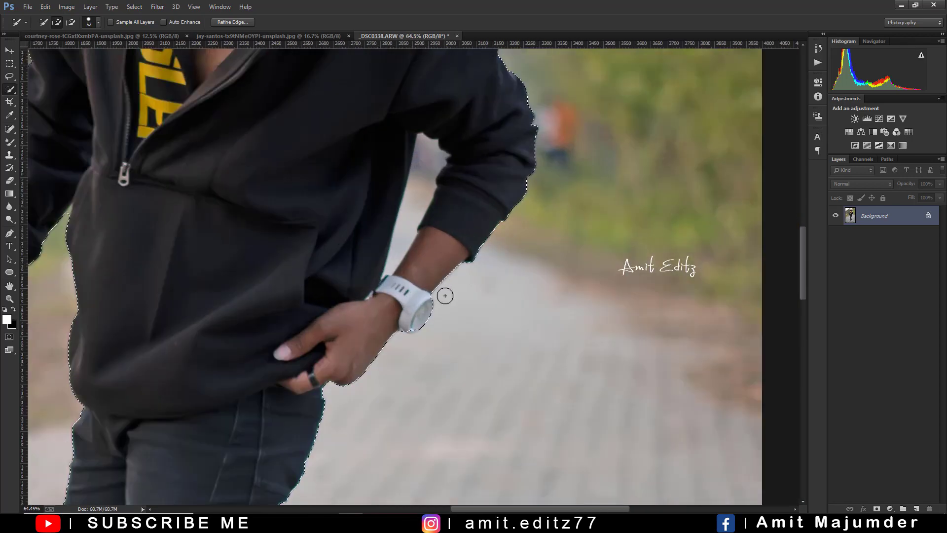
scroll(445, 296, "down", 3)
left_click_drag(240, 442, 304, 239)
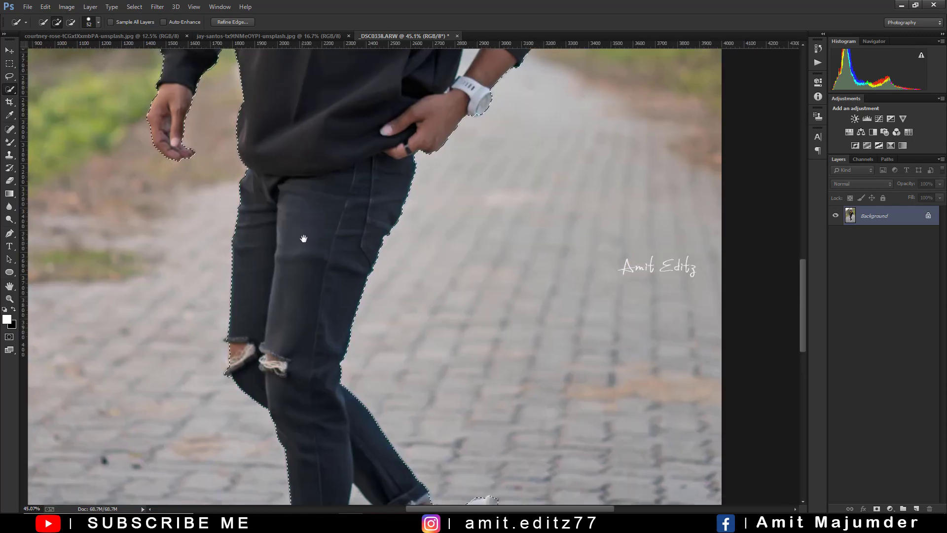
scroll(307, 289, "down", 3)
left_click_drag(307, 290, 307, 213)
scroll(516, 349, "up", 1)
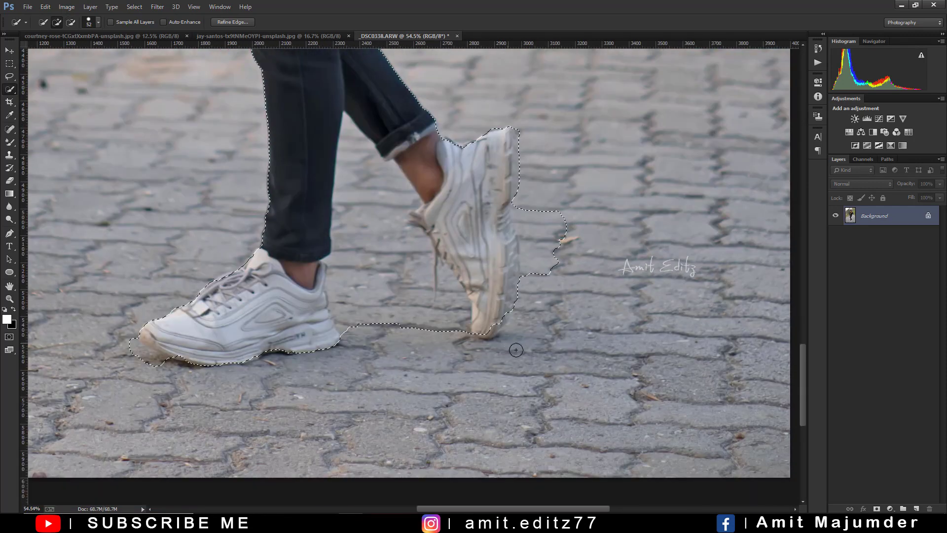
left_click(316, 328)
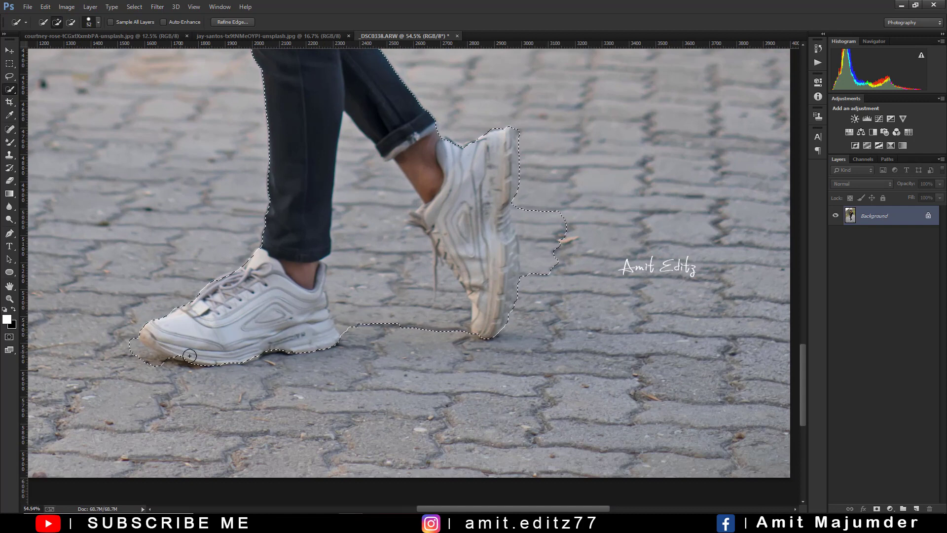
left_click(249, 347)
left_click(238, 281)
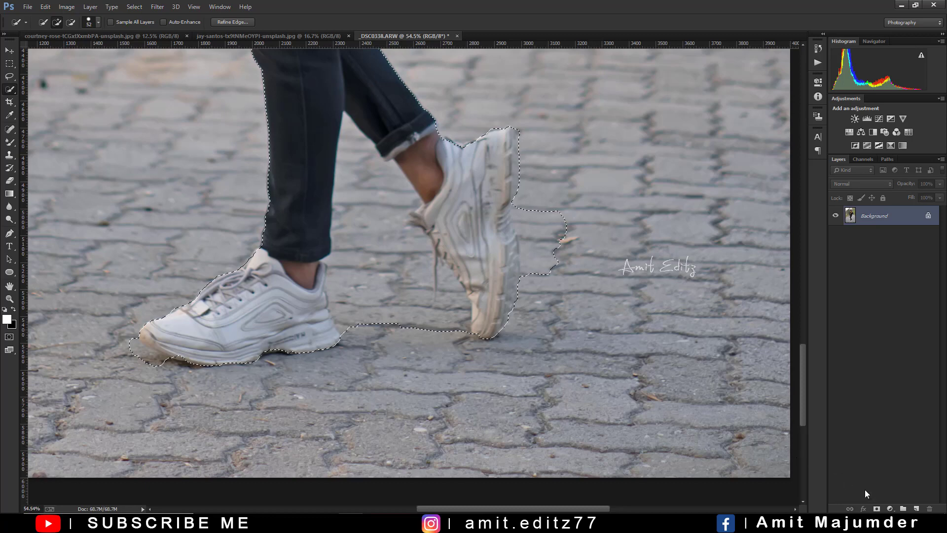
- Copy the selected man onto a new layer and hide the Background layer
key("ctrl+j")
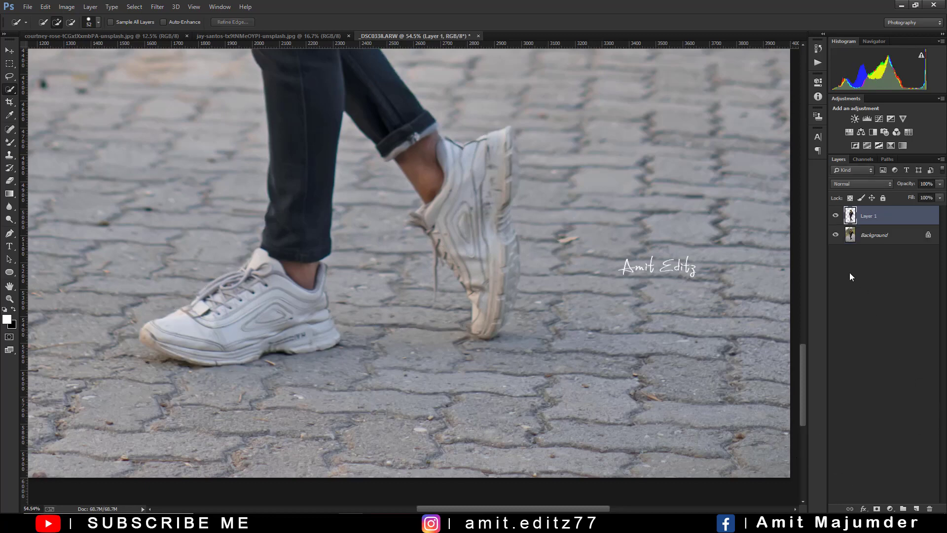
left_click(835, 236)
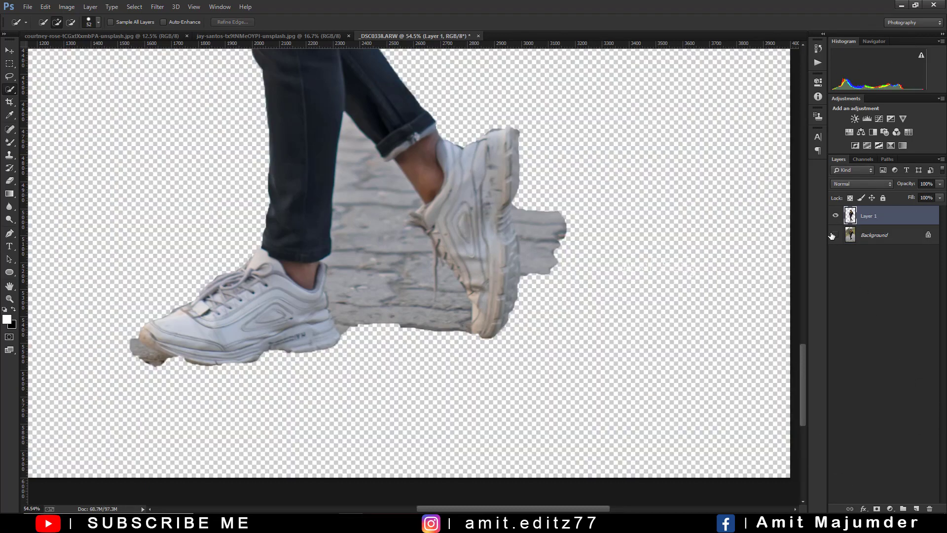
left_click(9, 234)
scroll(152, 390, "up", 2)
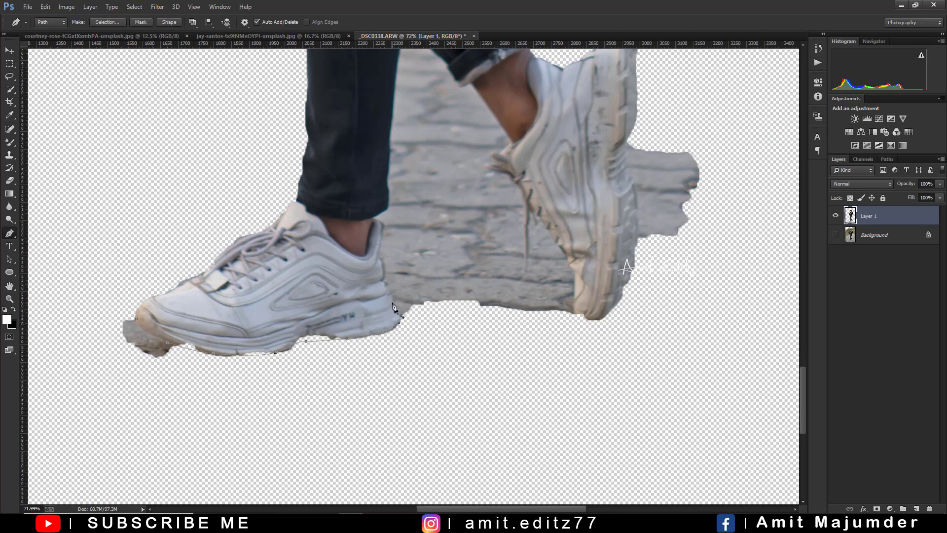
scroll(382, 247, "up", 3)
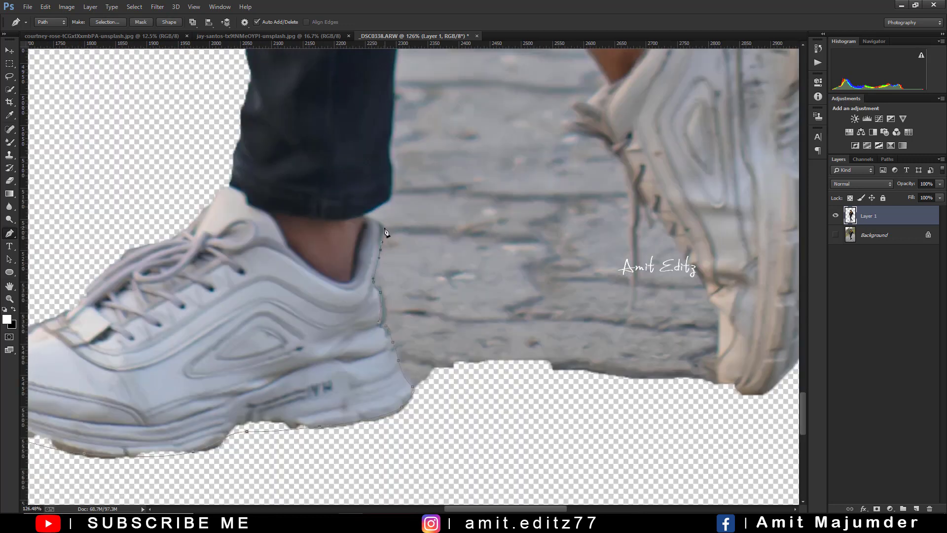
scroll(394, 120, "up", 5)
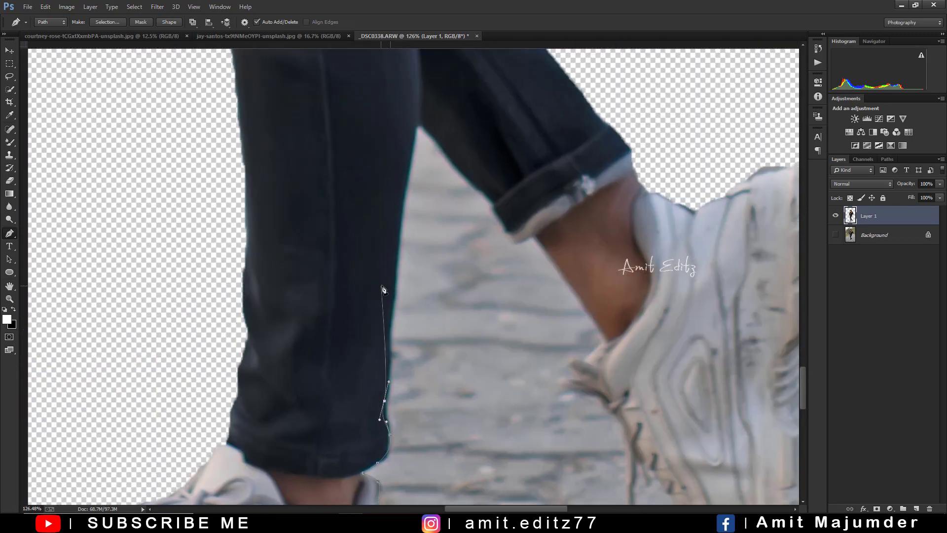
- Trace a Pen path down the jeans edge to the cuff
left_click(391, 293)
left_click(397, 219)
left_click(411, 158)
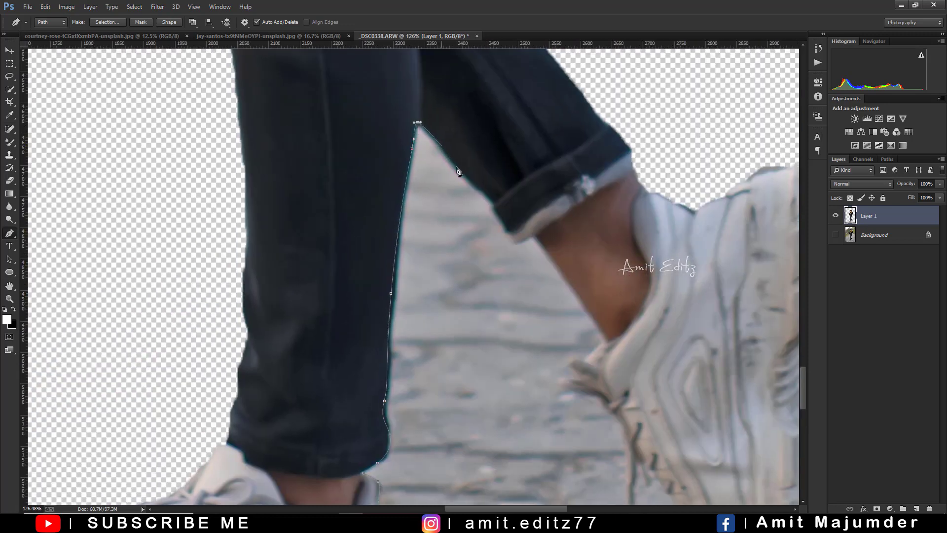
left_click(441, 146)
left_click(485, 188)
left_click(495, 203)
left_click_drag(504, 218, 508, 229)
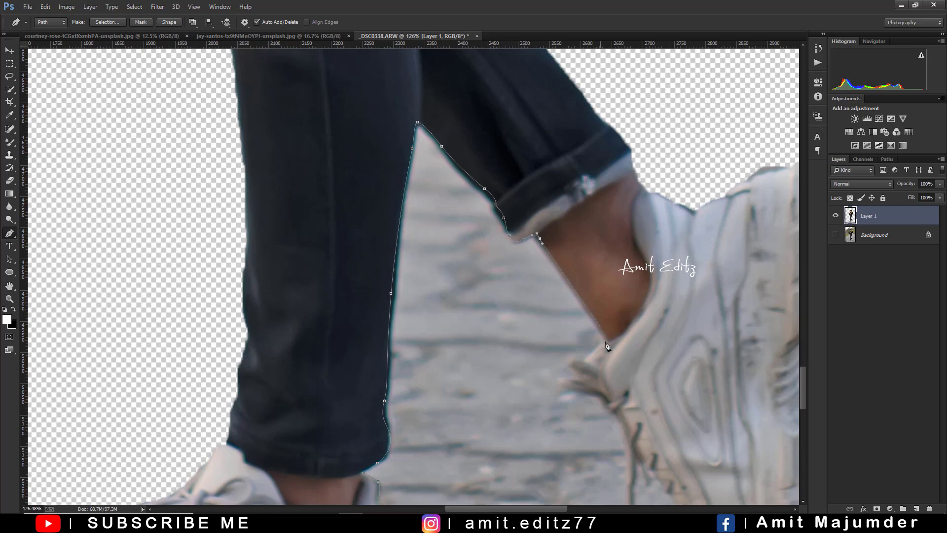
- Continue the path around the shoe heels and below the sneakers, closing it
left_click_drag(601, 404, 505, 277)
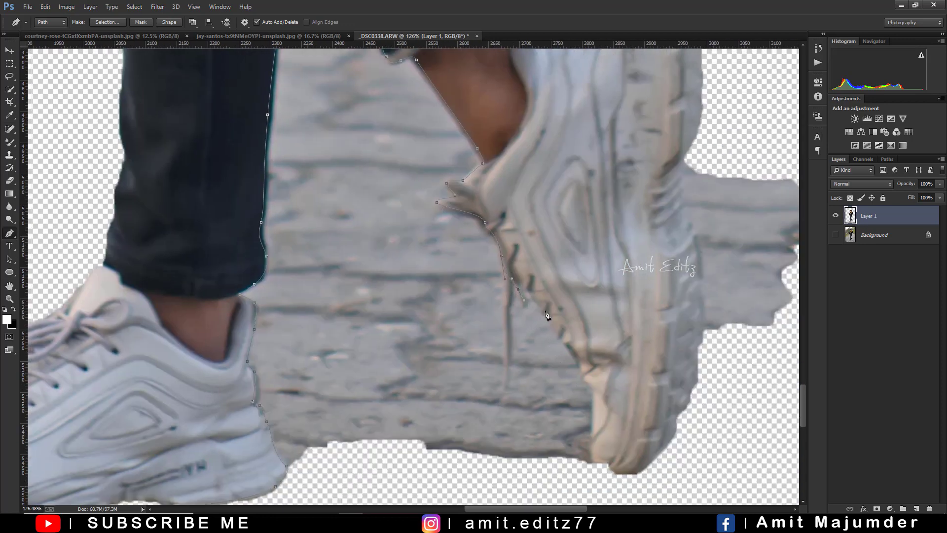
left_click_drag(639, 475, 652, 468)
left_click_drag(677, 435, 678, 424)
scroll(720, 135, "down", 5, "alt")
left_click(732, 127)
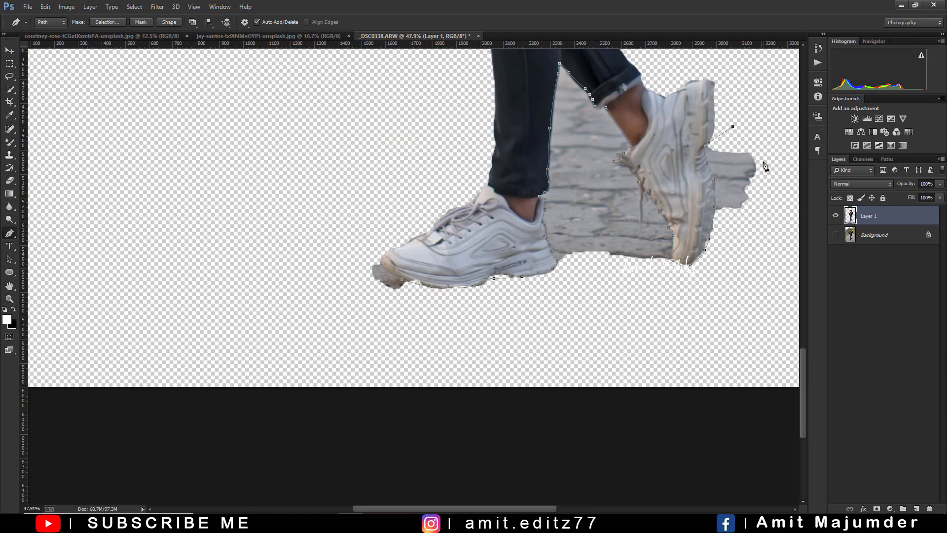
left_click(766, 157)
left_click(754, 286)
left_click(572, 344)
left_click(402, 339)
- Convert the path to a selection, delete the pavement inside it, and deselect
right_click(375, 292)
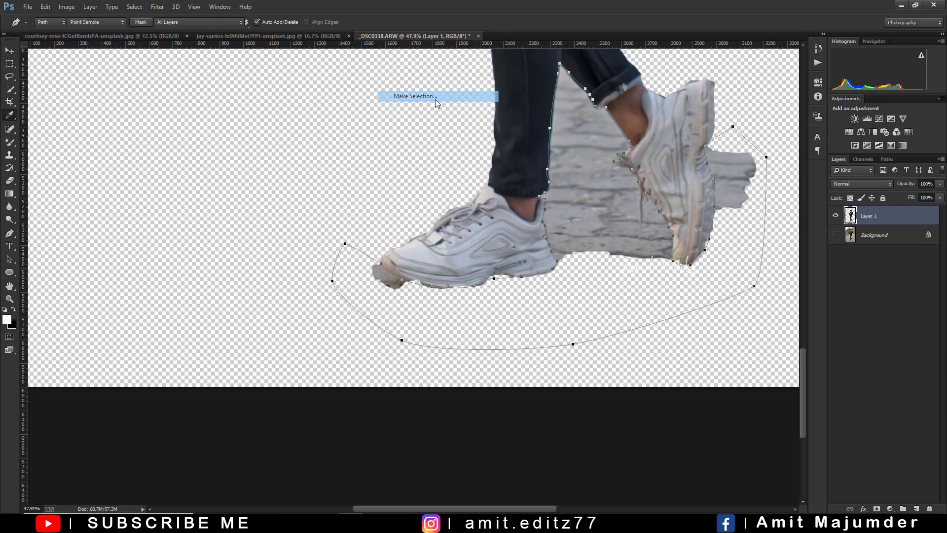
left_click(409, 96)
left_click(525, 157)
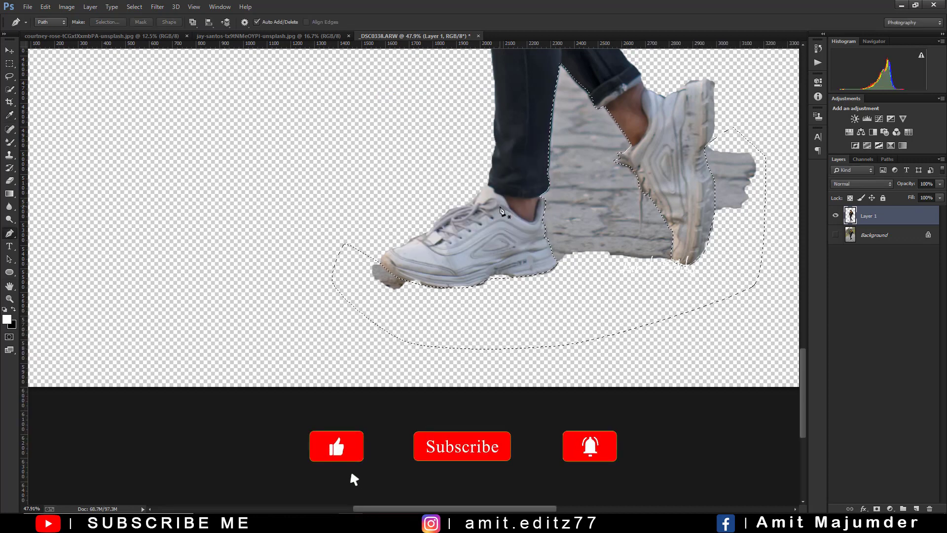
key("Delete")
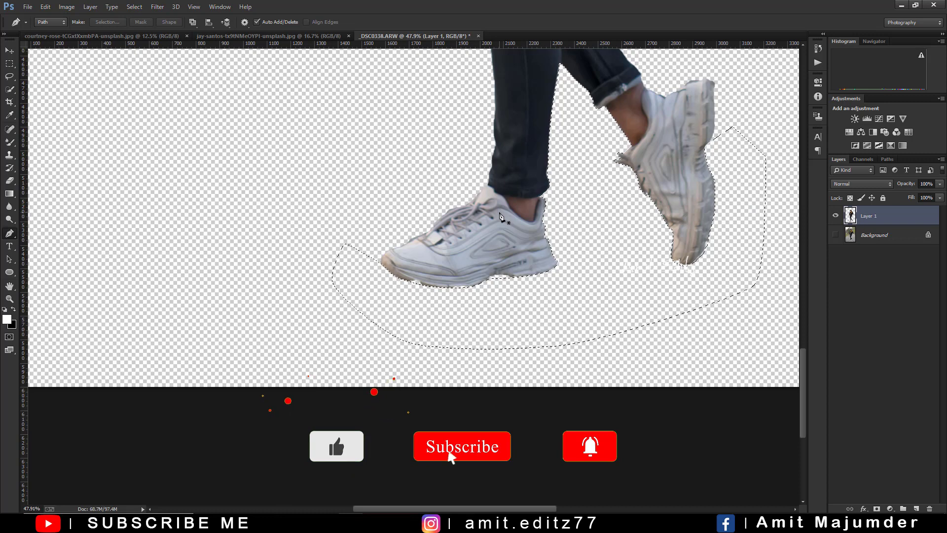
key("ctrl+d")
left_click(9, 167)
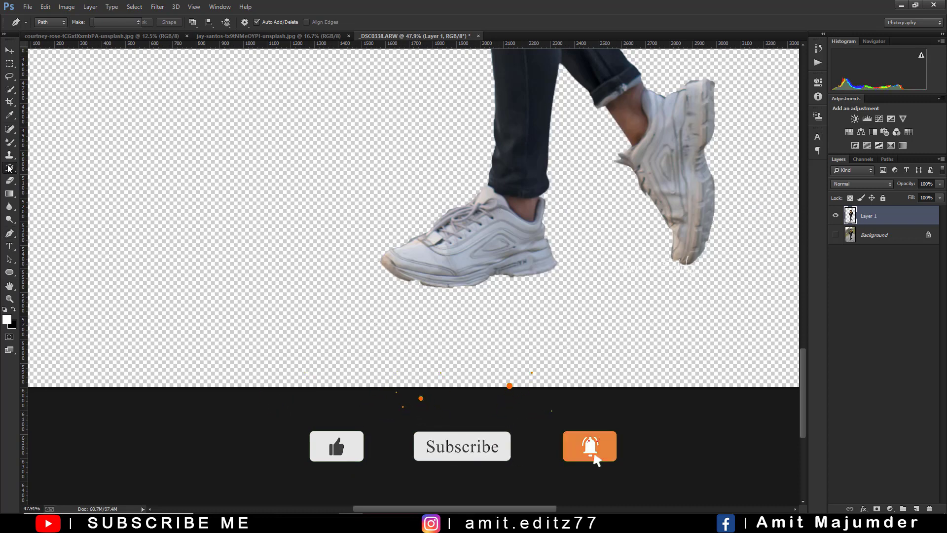
scroll(449, 284, "up", 5)
- Shrink the History Brush for fine restoring around the figure
left_click_drag(363, 278, 351, 279)
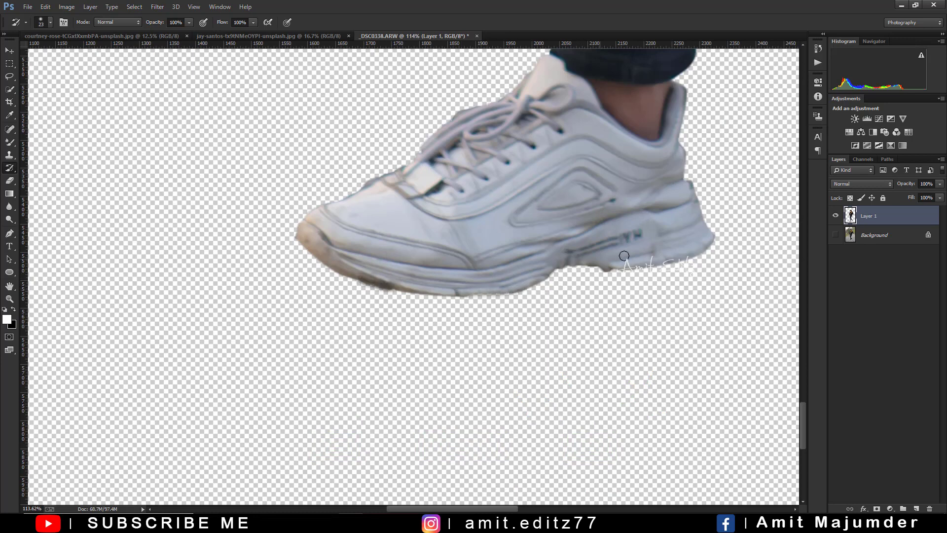
scroll(545, 296, "right", 10)
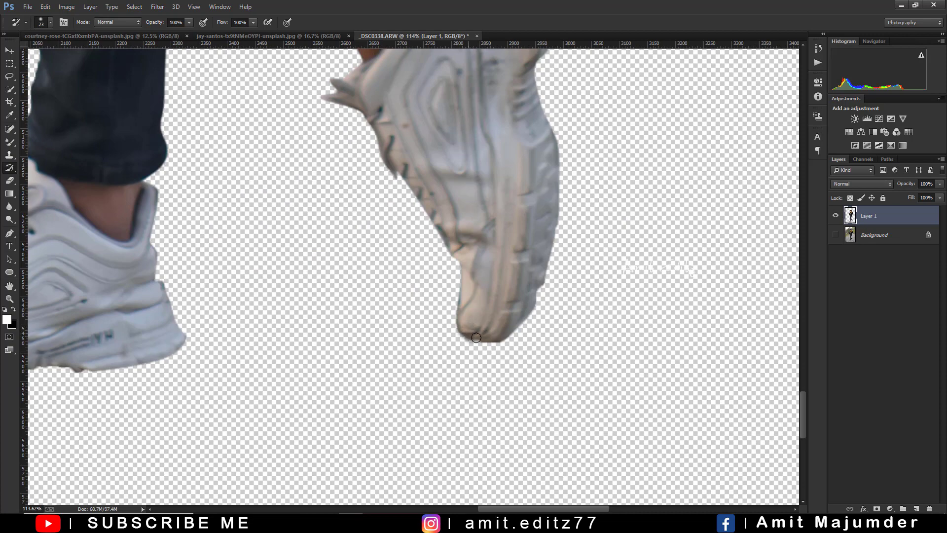
scroll(524, 247, "down", 4)
scroll(523, 272, "down", 4)
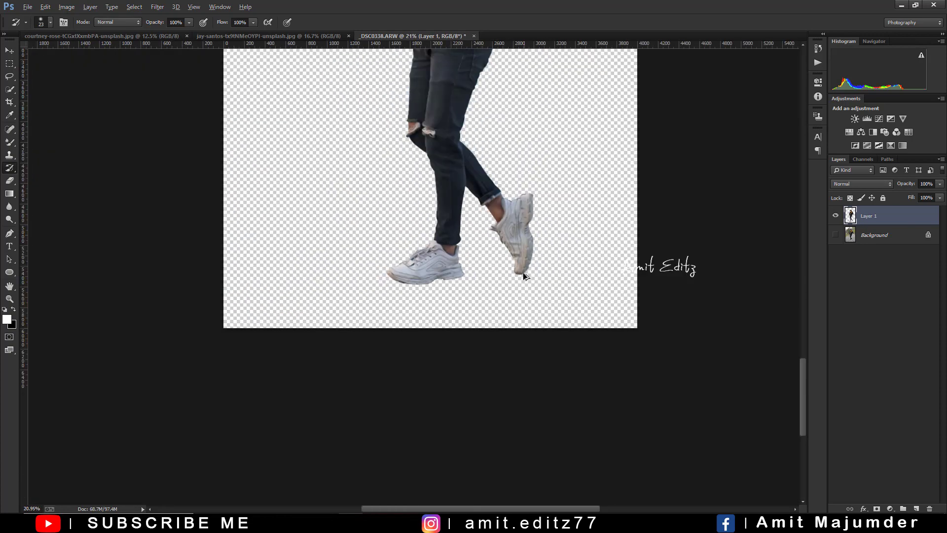
scroll(523, 276, "down", 3)
scroll(464, 213, "up", 1)
scroll(483, 240, "up", 3)
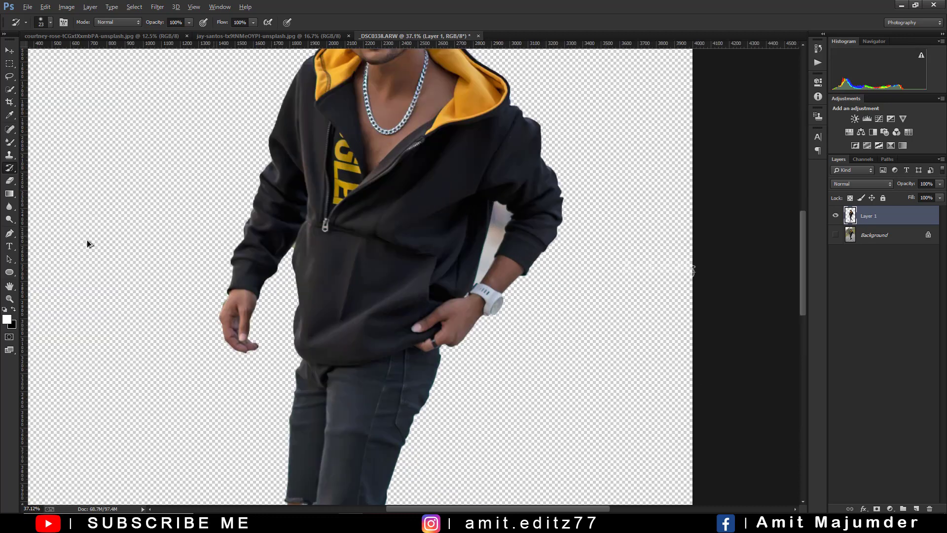
- Pen-trace the gap between right arm and torso, delete it, and fit the view
left_click(7, 237)
scroll(398, 197, "up", 1)
scroll(473, 289, "up", 1)
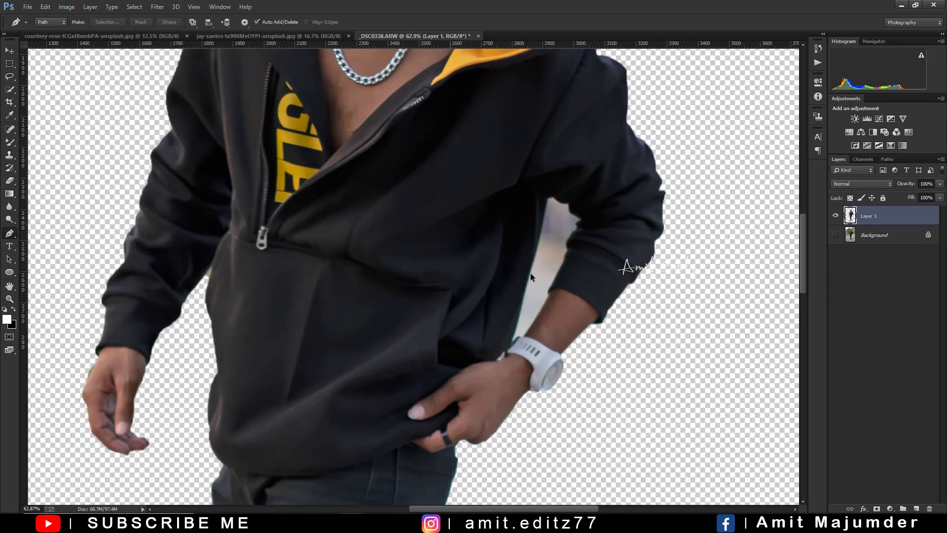
scroll(530, 275, "up", 2)
scroll(516, 340, "up", 2)
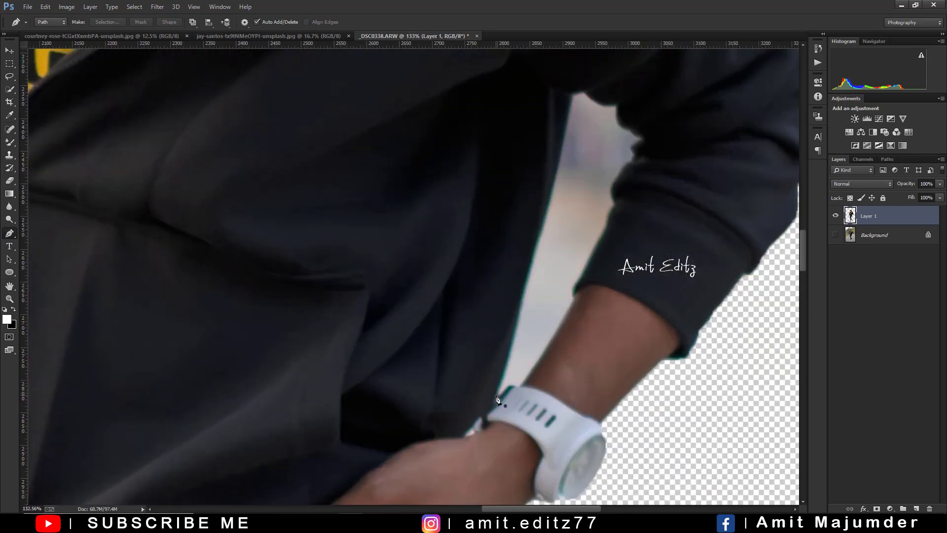
left_click(536, 253)
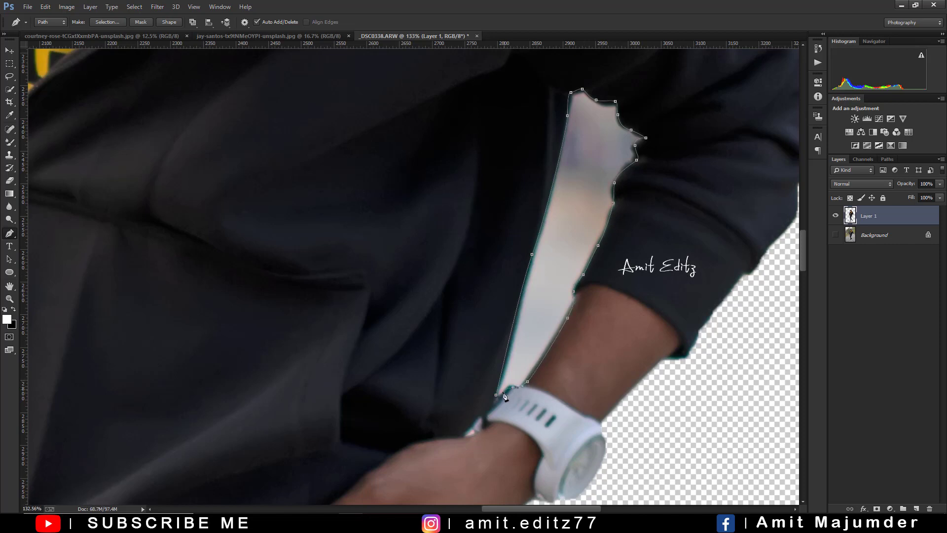
right_click(537, 232)
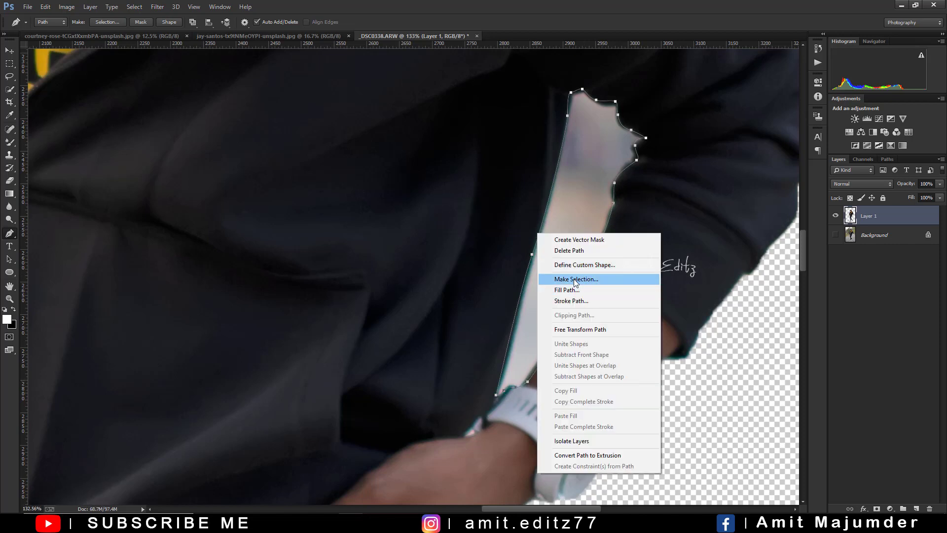
left_click(574, 280)
key("Return")
key("Delete")
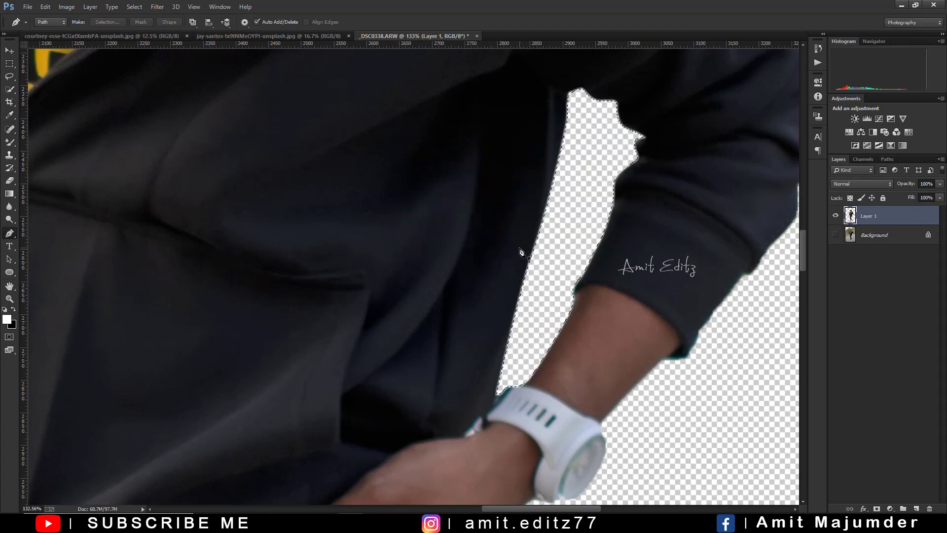
key("ctrl+0")
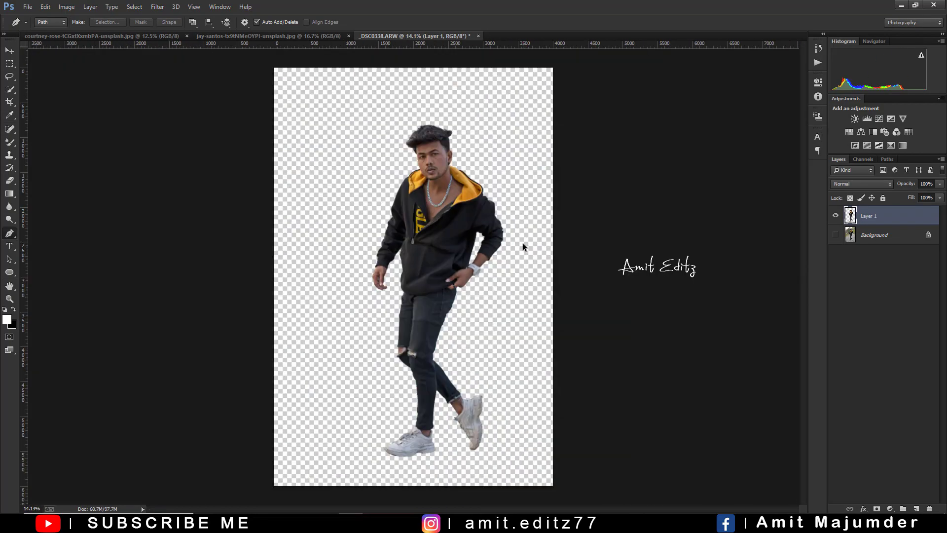
- Scale the man layer to about 66% and move him lower on the canvas
scroll(445, 69, "up", 5)
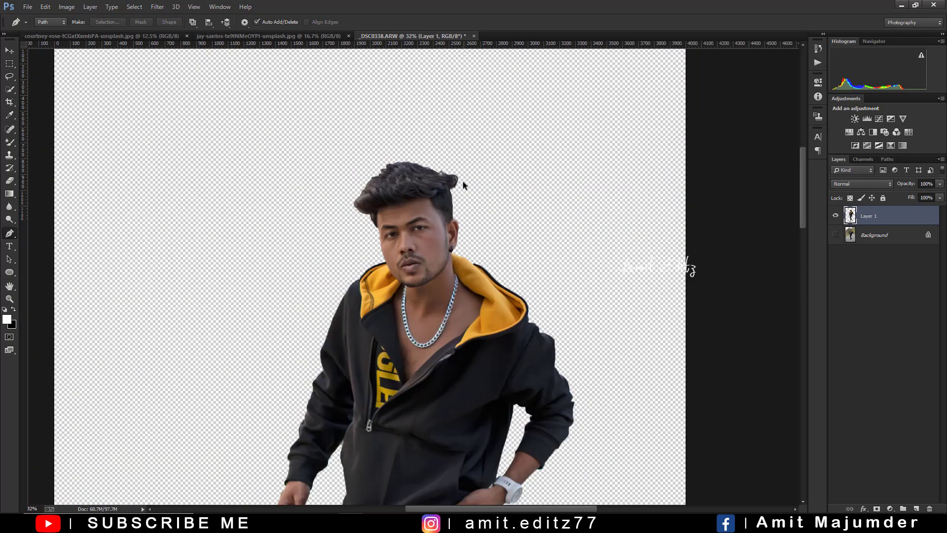
scroll(553, 242, "down", 5)
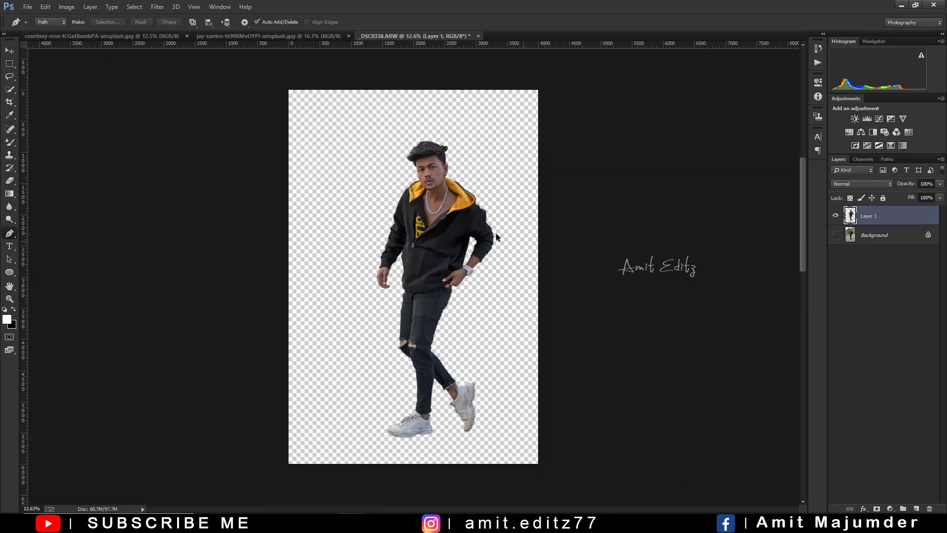
key("ctrl+t")
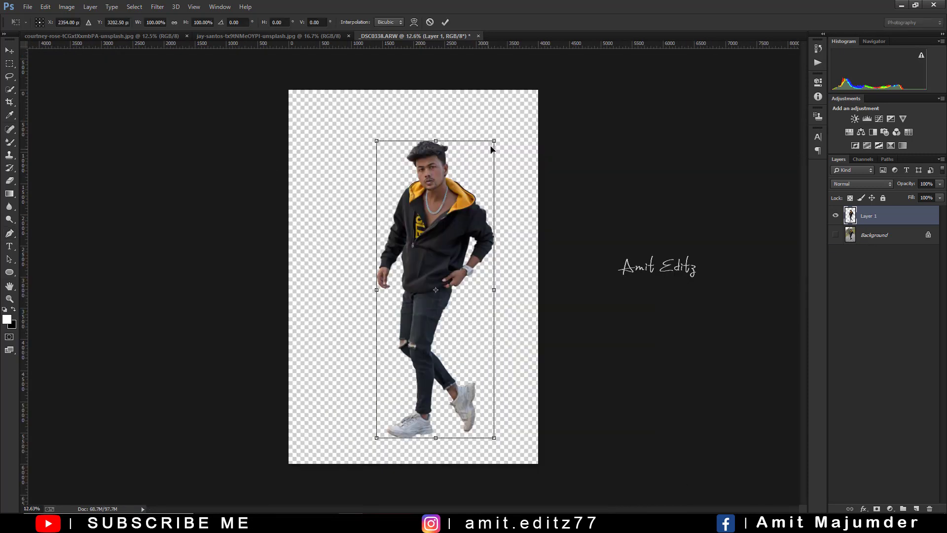
left_click_drag(494, 141, 475, 191)
left_click_drag(448, 239, 431, 272)
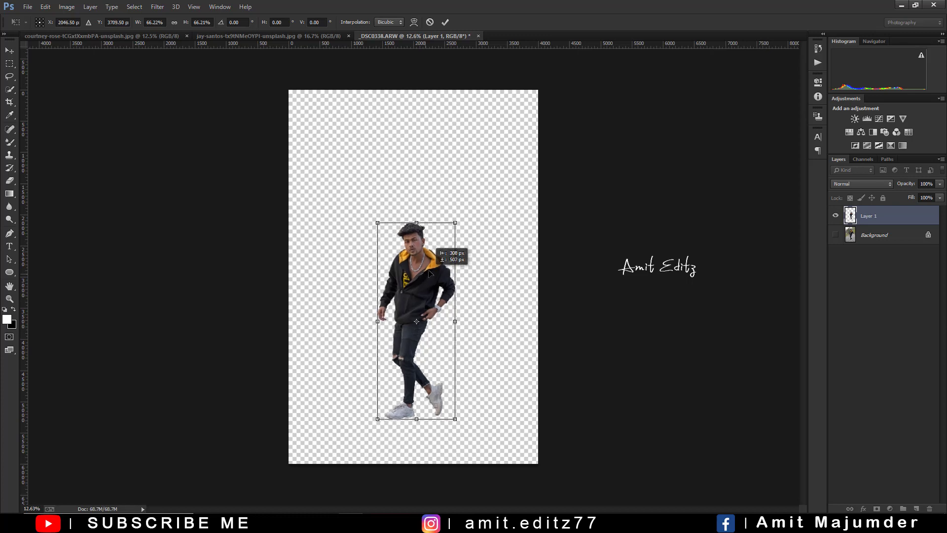
key("Return")
scroll(429, 279, "up", 1)
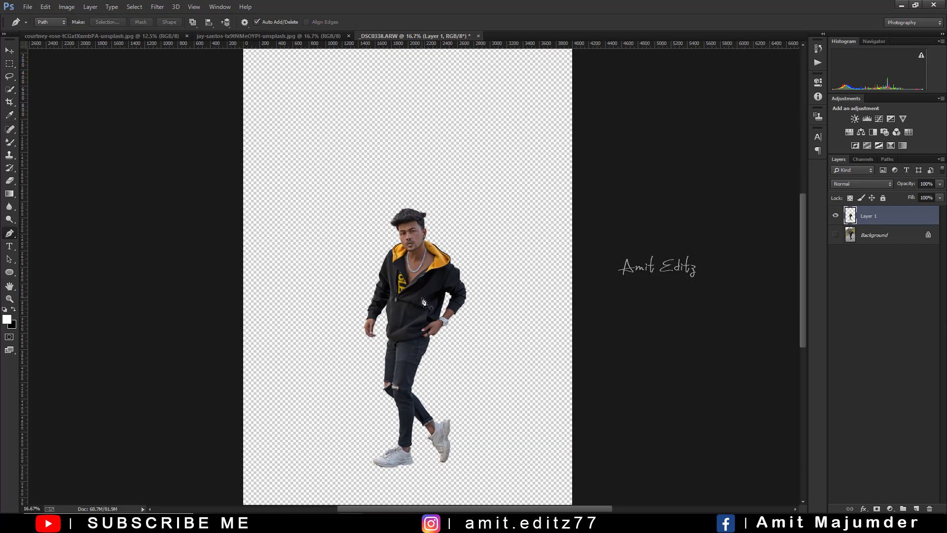
left_click(13, 50)
- Drag the street photo into the _DSC0338 document, accept the profile mismatch, and reorder layers
mouse_move(73, 43)
left_mouse_down()
mouse_move(244, 50)
mouse_move(453, 282)
left_mouse_up()
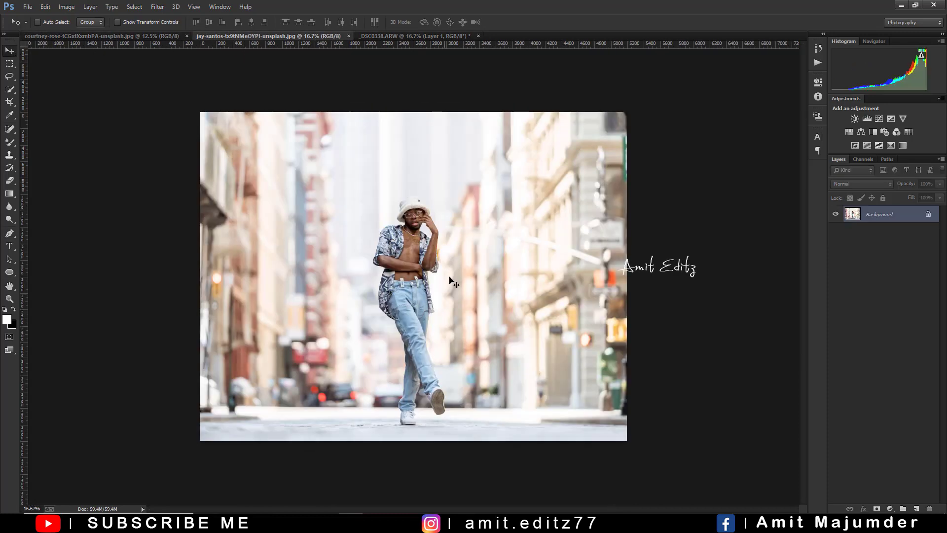
left_click(155, 36)
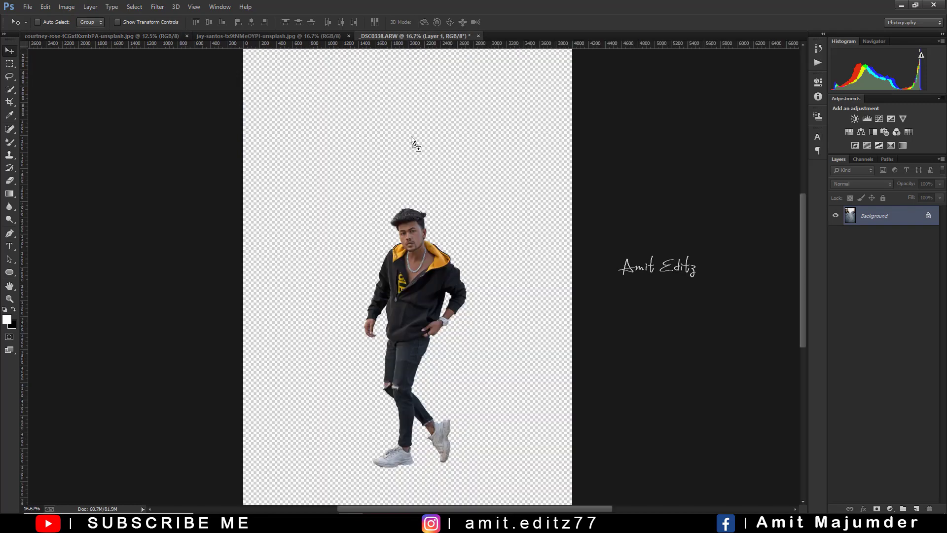
left_click_drag(383, 39, 448, 264)
left_click(519, 228)
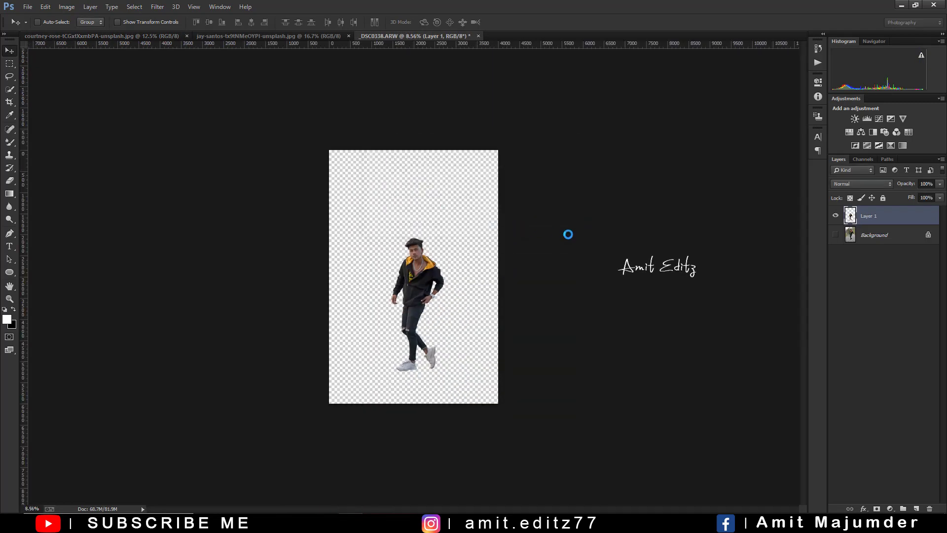
left_click_drag(881, 236, 883, 243)
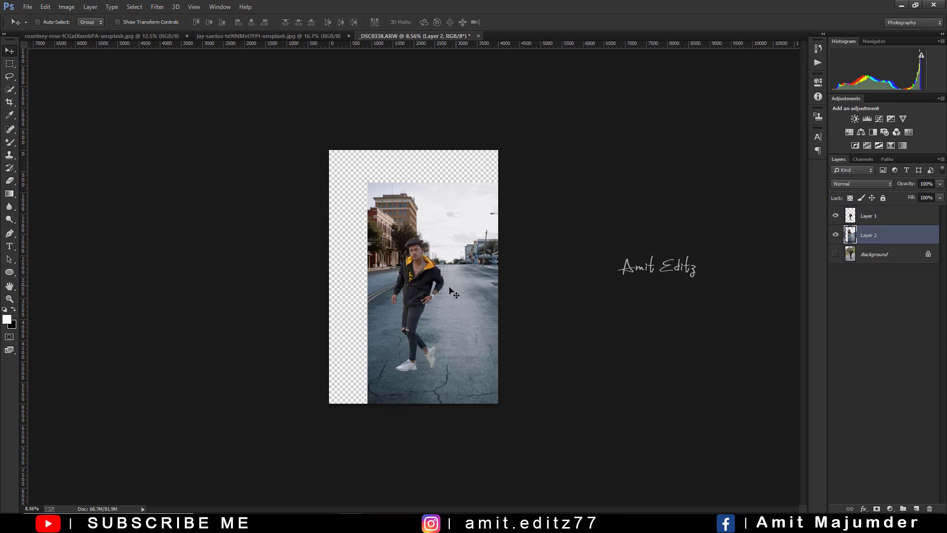
- Enlarge the street photo to about 517% and position it to fill the canvas
key("ctrl+t")
left_click_drag(509, 285, 479, 322)
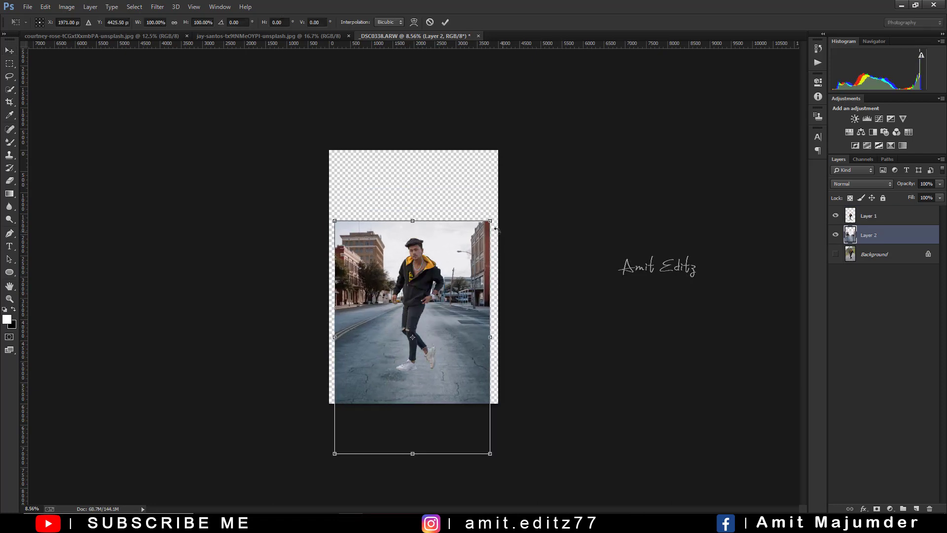
mouse_move(489, 218)
left_mouse_down()
mouse_move(468, 275)
mouse_move(470, 257)
left_mouse_up()
scroll(468, 275, "down", 3)
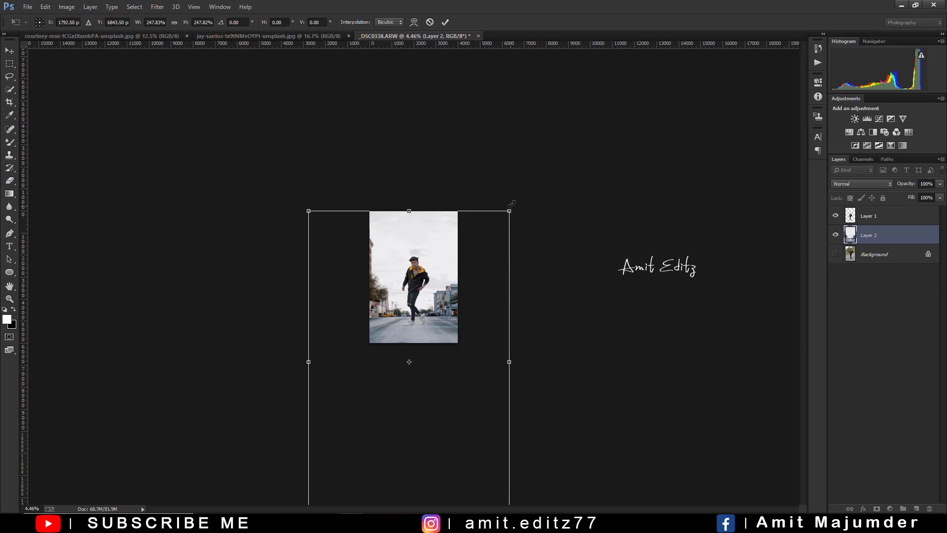
left_click_drag(512, 203, 617, 52)
mouse_move(471, 245)
left_mouse_down()
mouse_move(499, 282)
mouse_move(431, 286)
left_mouse_up()
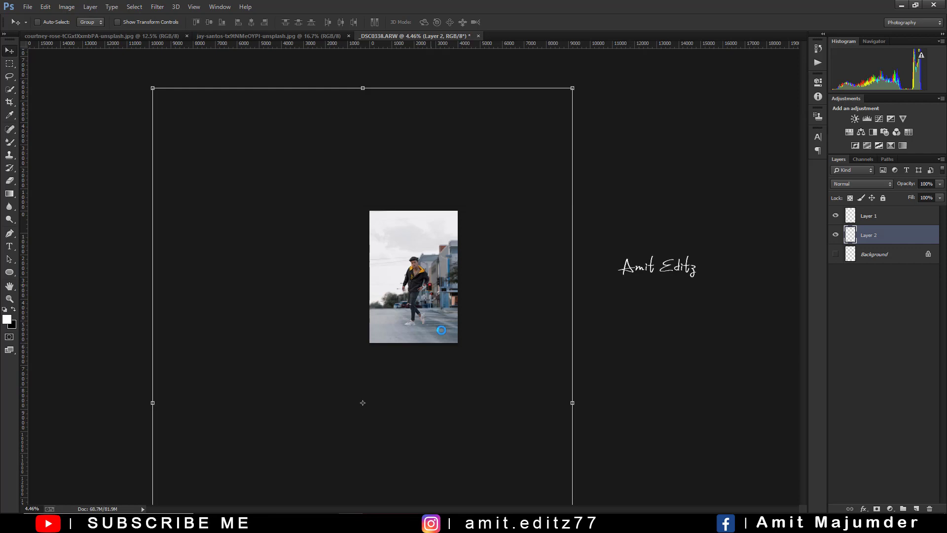
key("ctrl+plus")
- Shift the street photo layer right behind the man with the Move tool
scroll(445, 334, "up", 2)
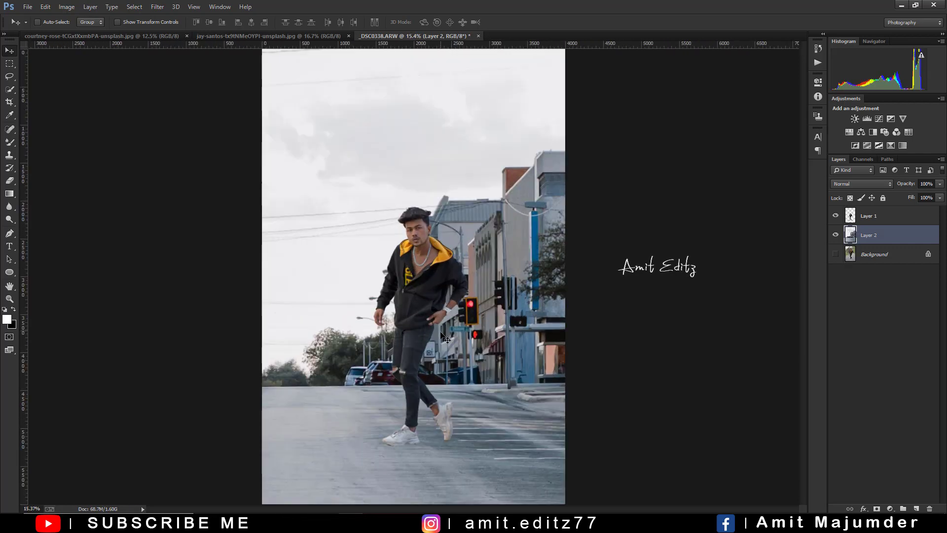
scroll(442, 310, "down", 1)
scroll(442, 310, "down", 1)
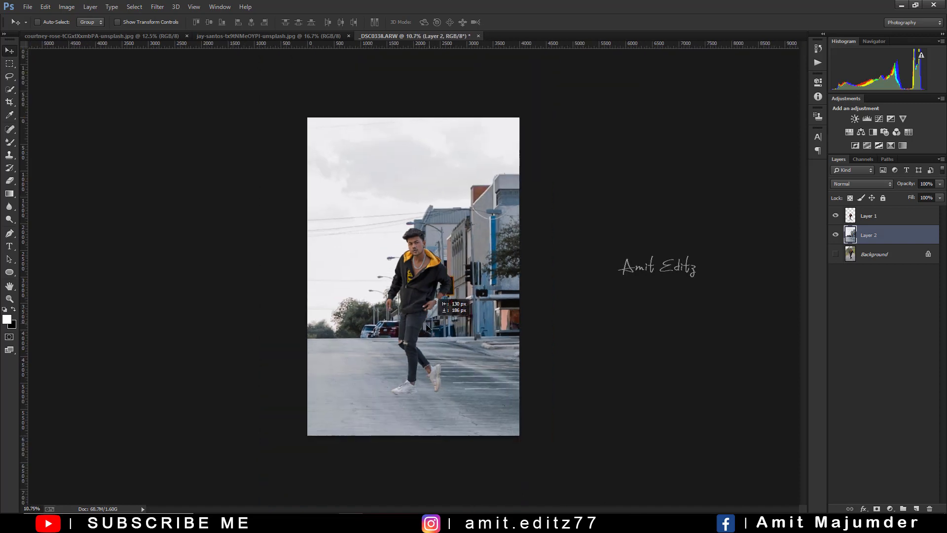
mouse_move(442, 311)
left_mouse_down()
mouse_move(481, 317)
mouse_move(455, 332)
mouse_move(644, 326)
mouse_move(450, 332)
left_mouse_up()
- Compare the street layer against the original park Background, leaving Layer 2 visible
scroll(459, 326, "down", 2)
scroll(458, 331, "up", 1)
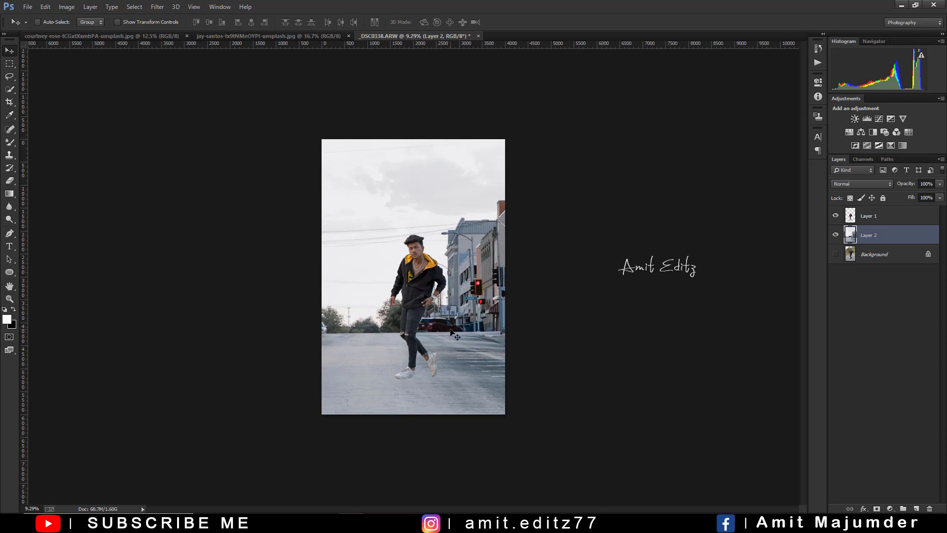
scroll(450, 332, "up", 1)
scroll(397, 395, "up", 1)
scroll(398, 395, "up", 1)
scroll(407, 398, "up", 2)
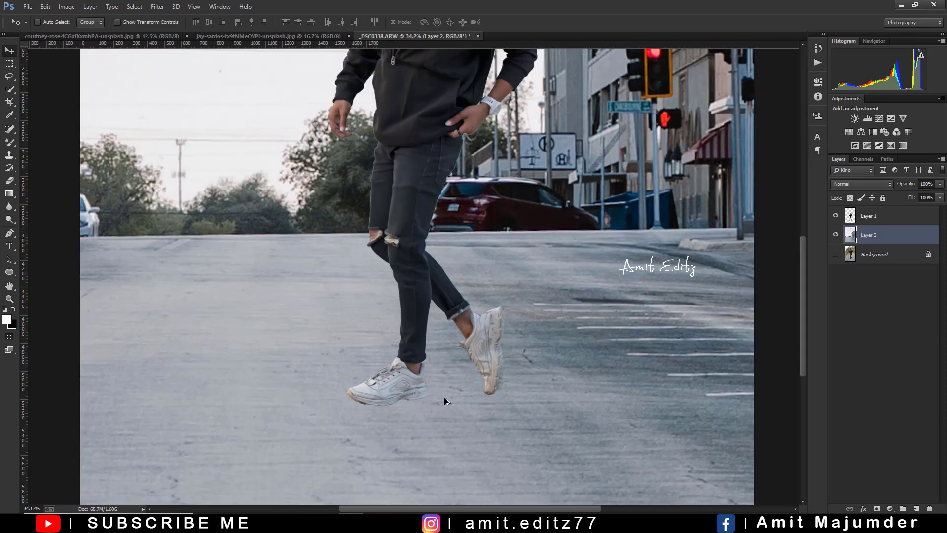
scroll(449, 397, "down", 1)
scroll(453, 397, "down", 2)
scroll(453, 397, "down", 1)
scroll(453, 397, "down", 1)
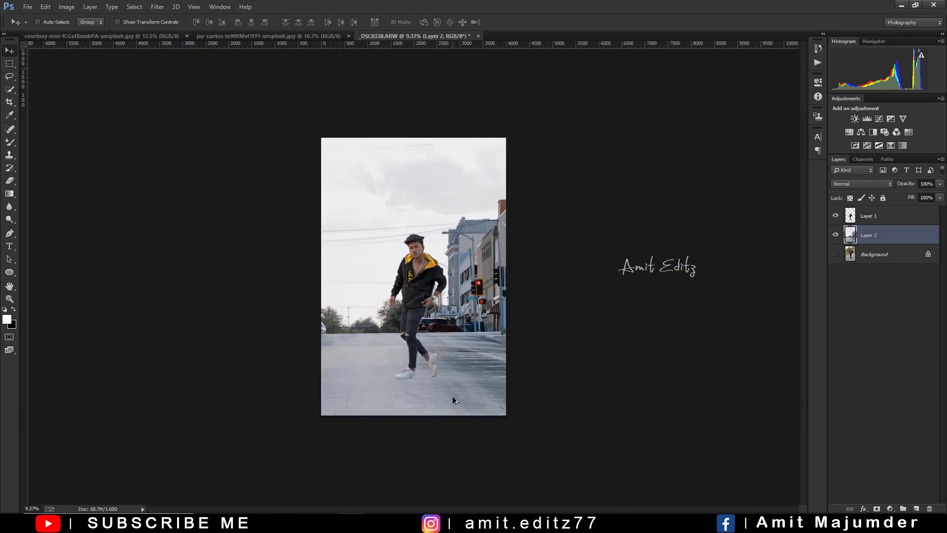
scroll(454, 396, "up", 2)
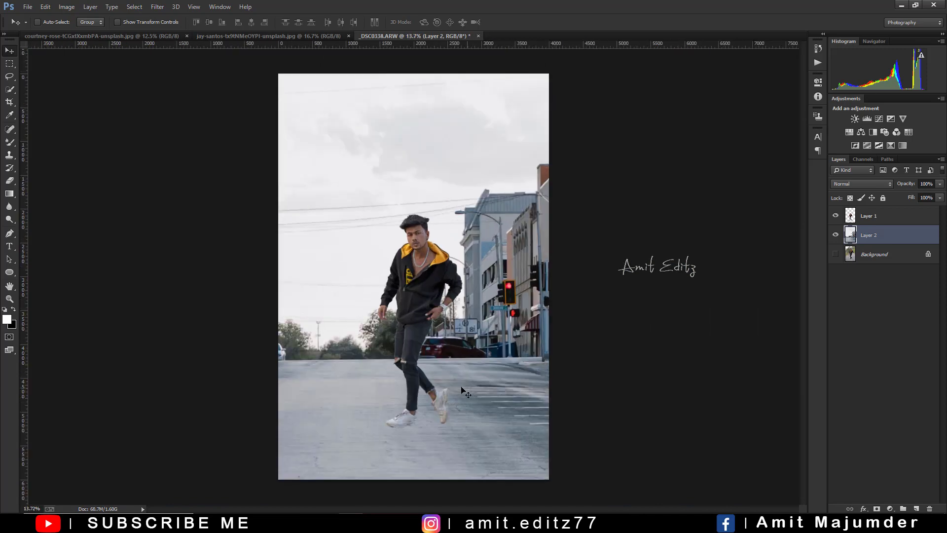
left_click(836, 234)
left_click(836, 254)
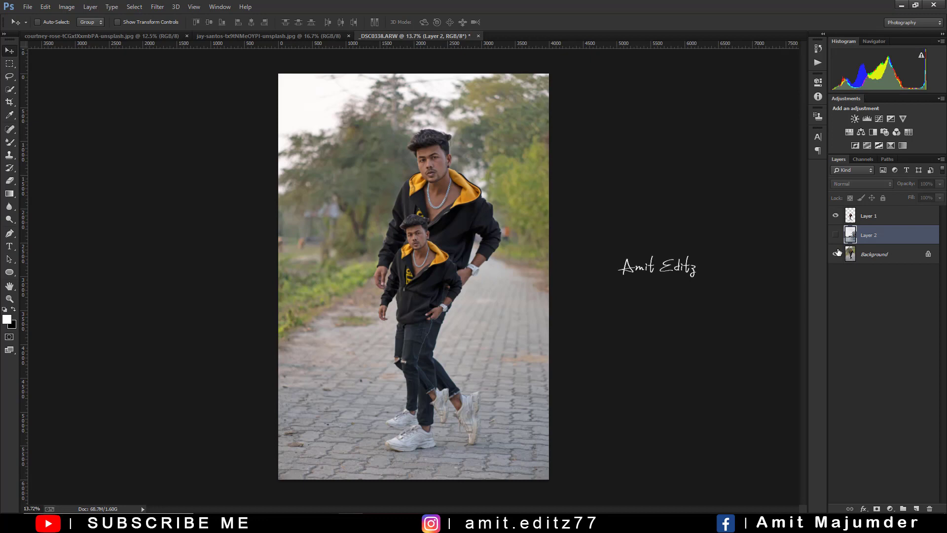
left_click(836, 254)
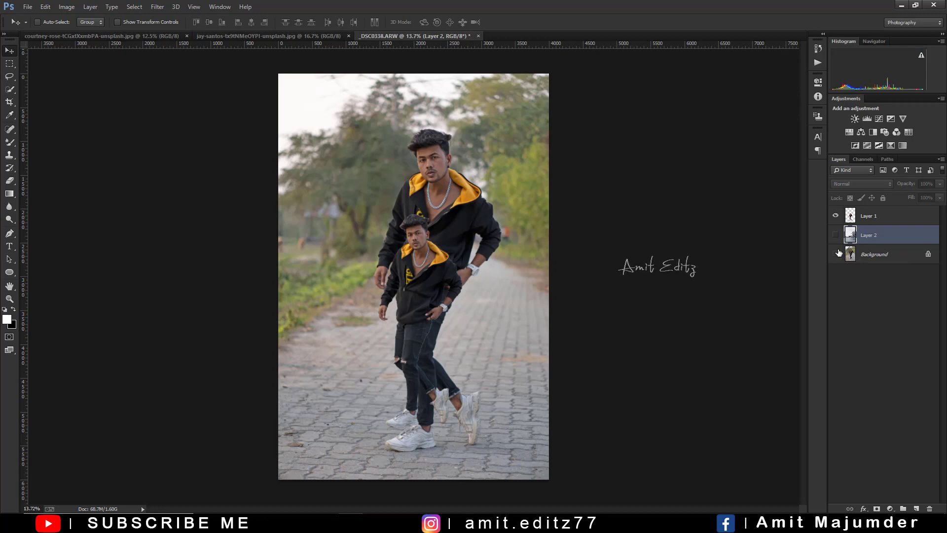
left_click(835, 235)
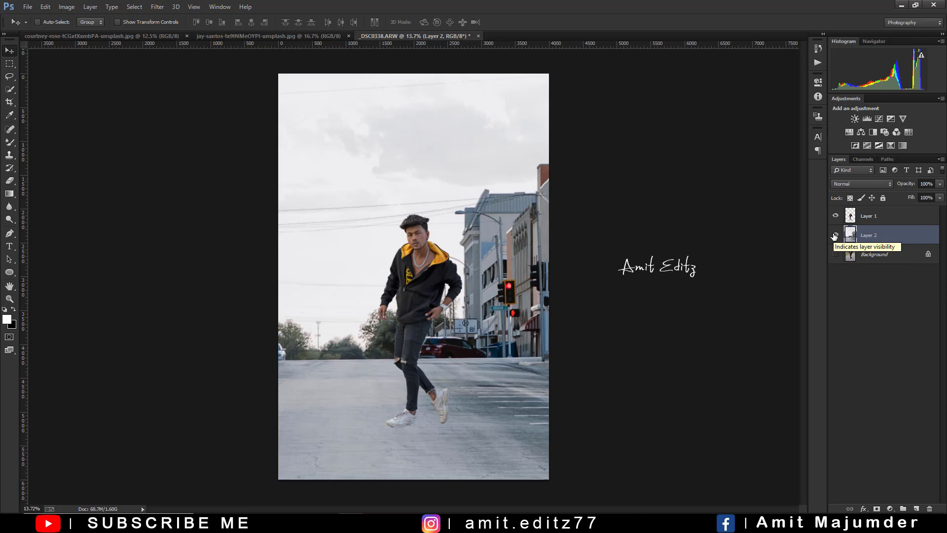
scroll(461, 228, "down", 2)
- Re-drag Layer 2 until the man stands on the road with traffic lights and buildings on the right
scroll(449, 242, "up", 1)
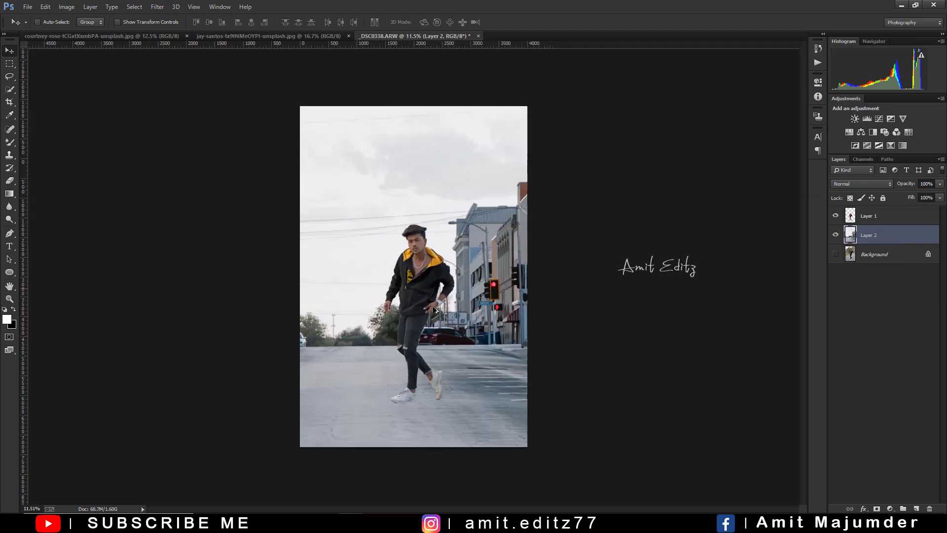
mouse_move(425, 319)
left_mouse_down()
mouse_move(549, 326)
mouse_move(413, 320)
mouse_move(565, 313)
left_mouse_up()
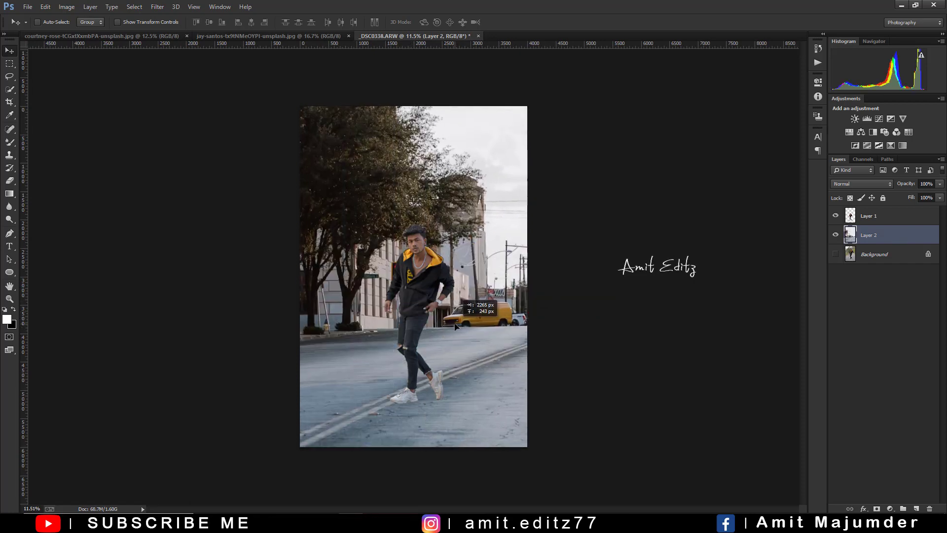
mouse_move(565, 314)
left_mouse_down()
mouse_move(232, 337)
mouse_move(334, 348)
mouse_move(392, 342)
left_mouse_up()
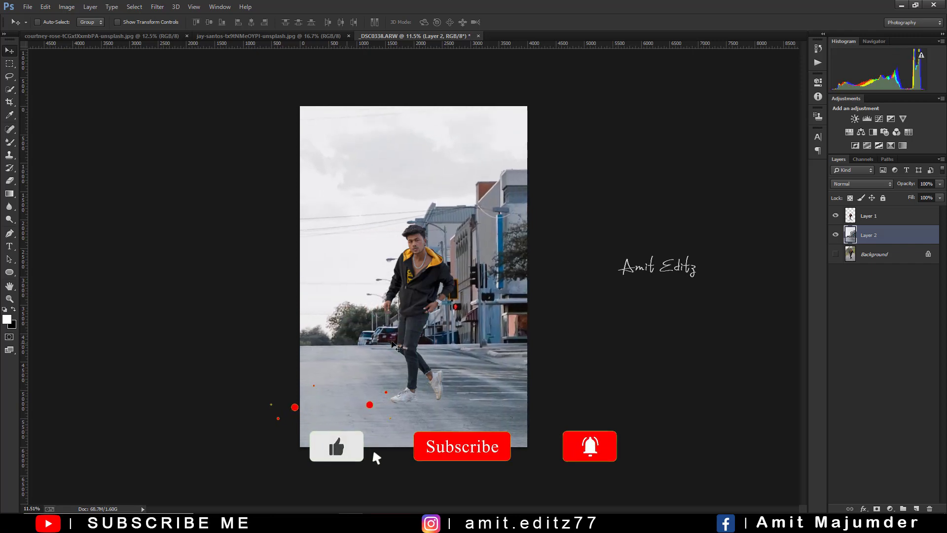
left_click_drag(450, 342, 462, 355)
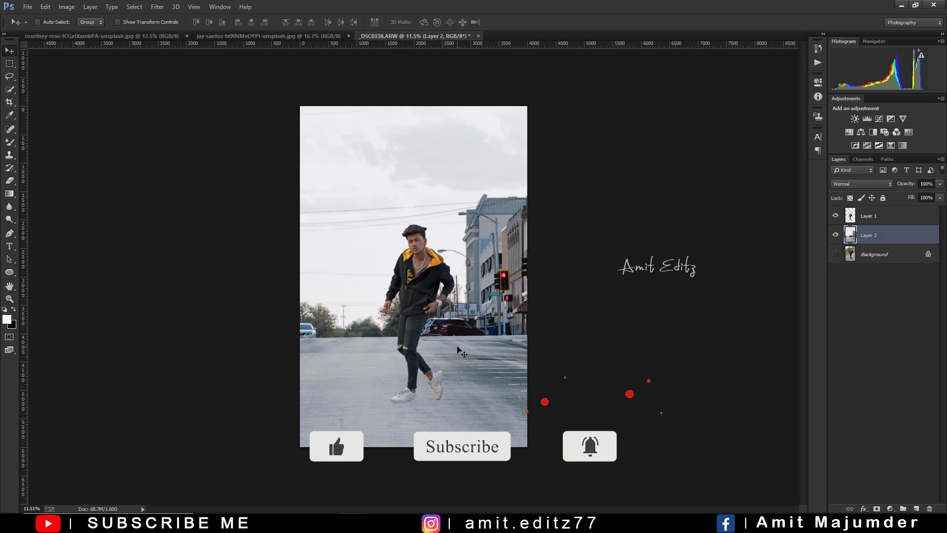
scroll(459, 345, "down", 2)
scroll(403, 312, "up", 3)
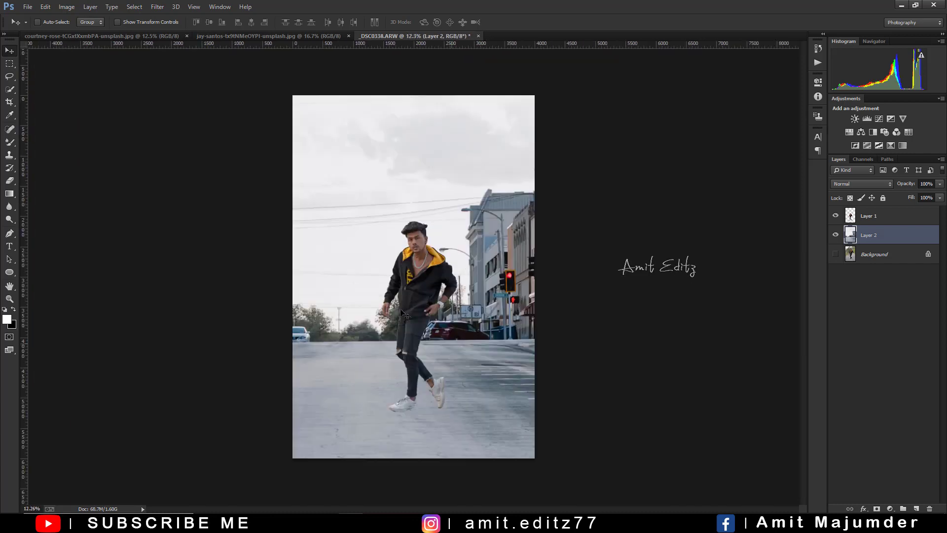
- Browse candidate background photos in the Downloads folder of the Open dialog
left_click(28, 6)
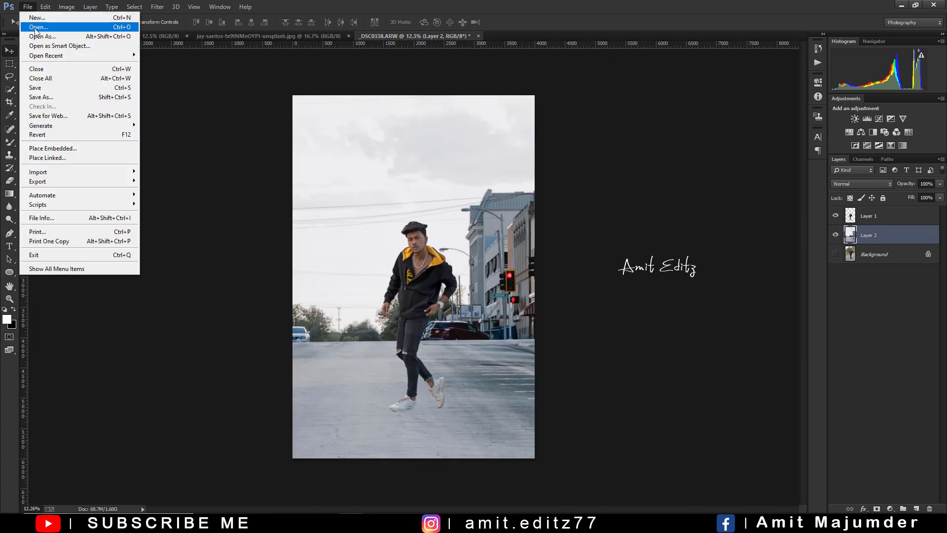
left_click(35, 27)
scroll(168, 182, "down", 4)
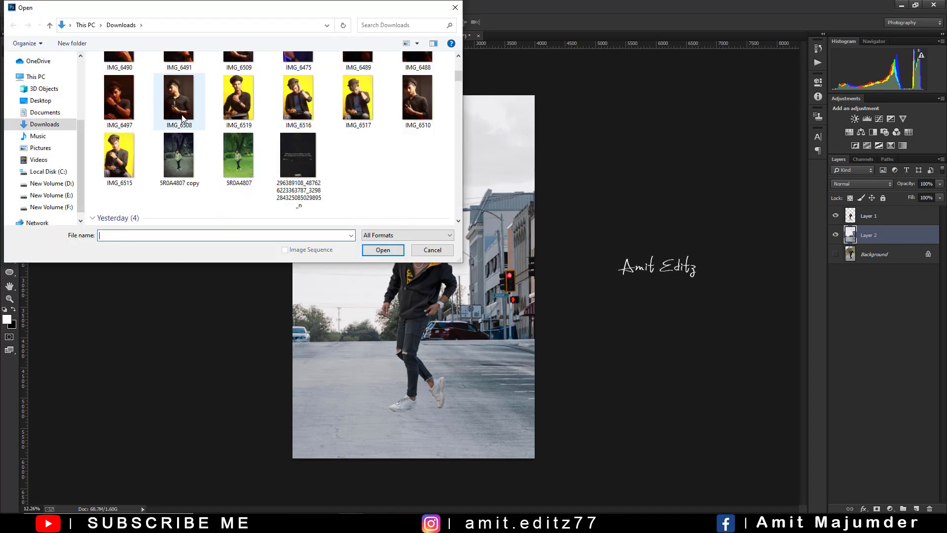
scroll(188, 123, "down", 5)
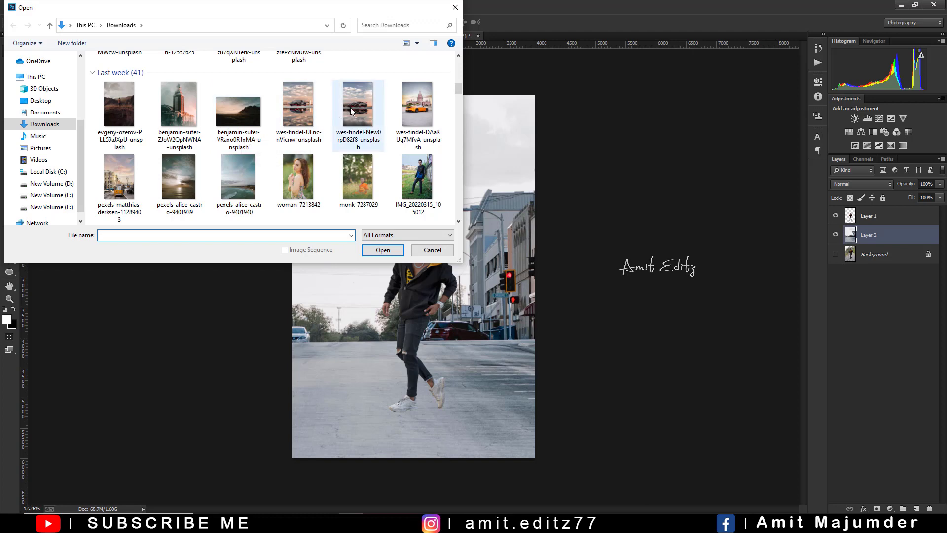
left_click(188, 122)
left_click(401, 114)
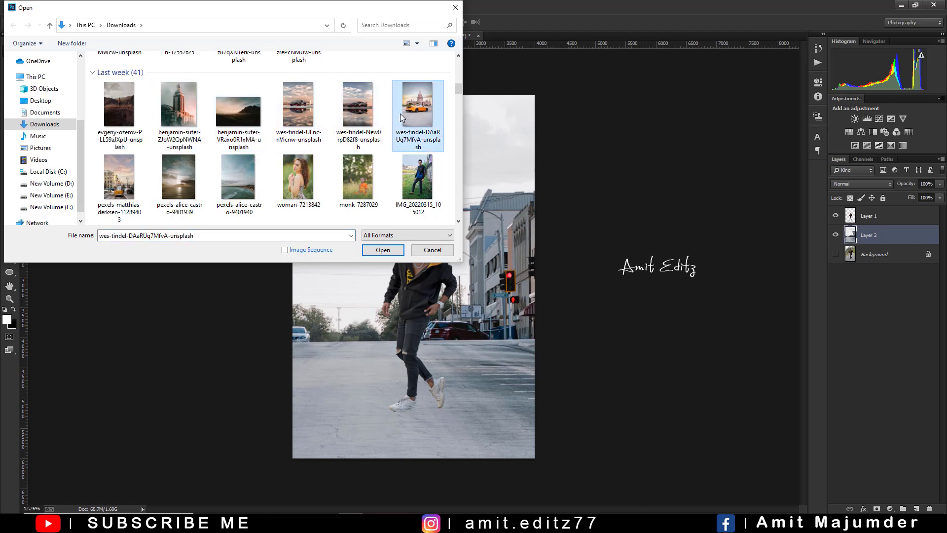
scroll(292, 150, "down", 1)
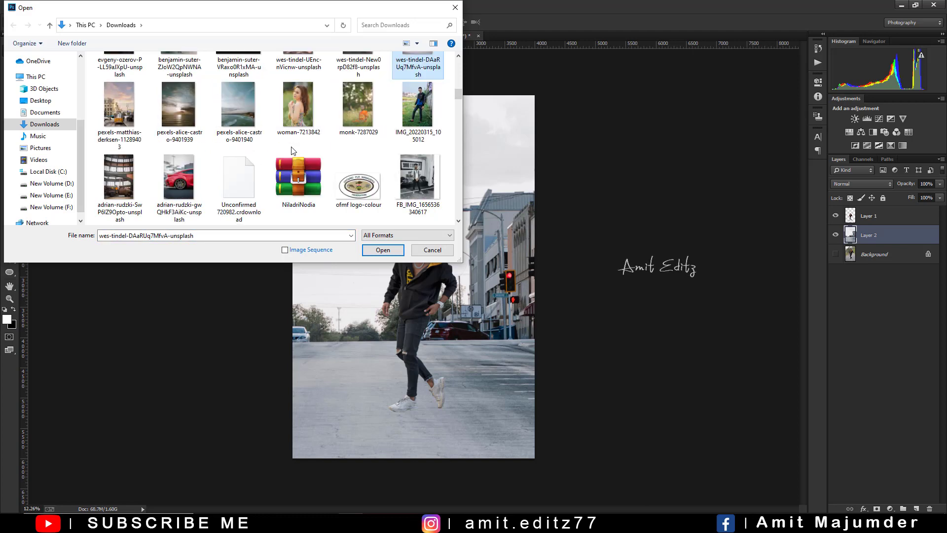
scroll(292, 150, "down", 1)
scroll(219, 142, "up", 1)
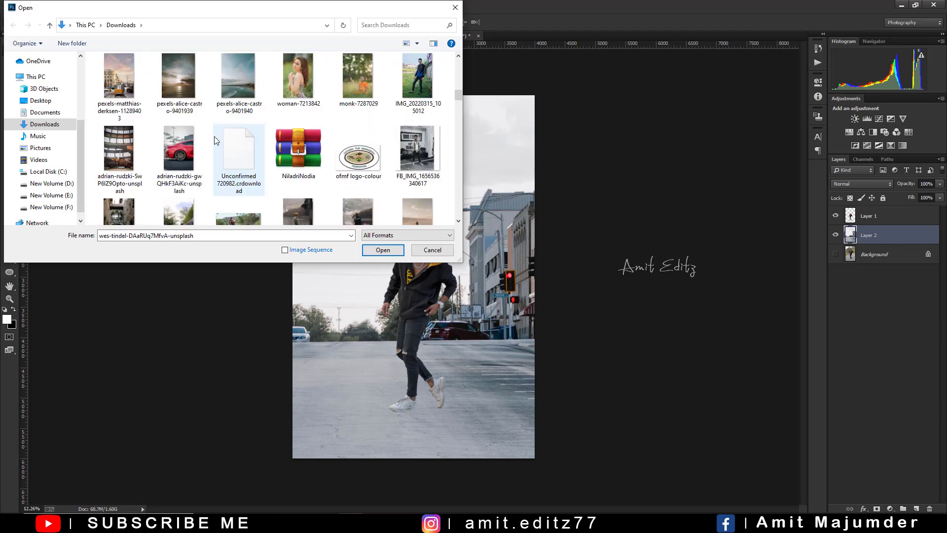
- Preview the tram street photo full screen in Photos, then close it
left_click(127, 84)
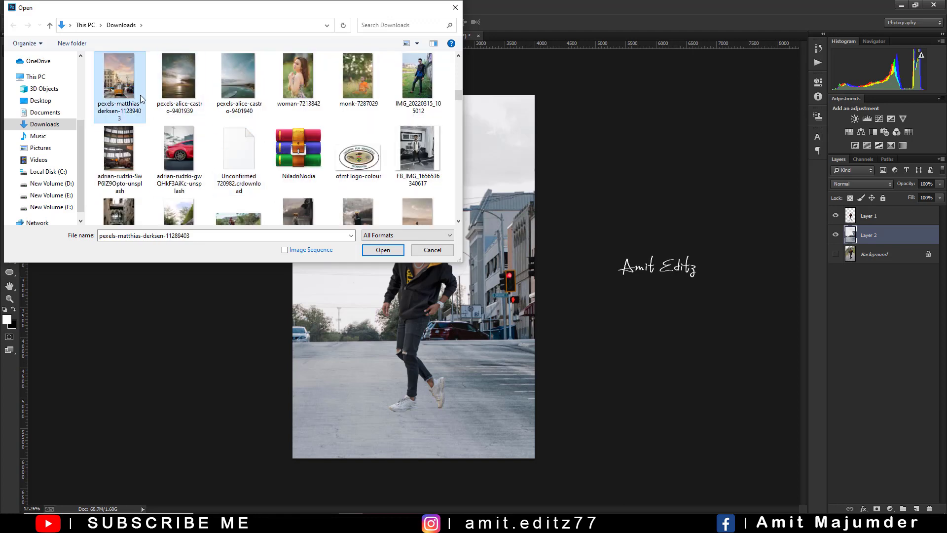
right_click(127, 84)
left_click(199, 106)
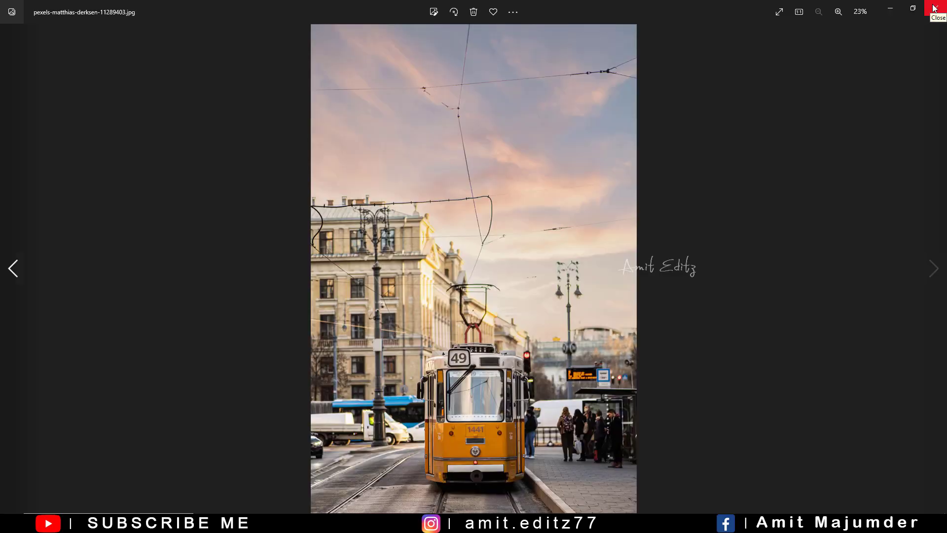
left_click(935, 8)
scroll(353, 130, "down", 2)
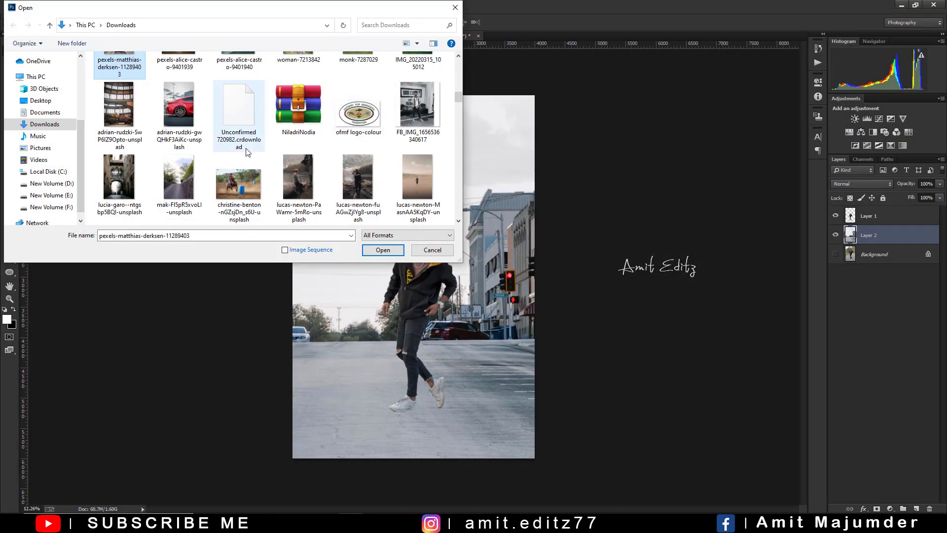
scroll(245, 152, "down", 1)
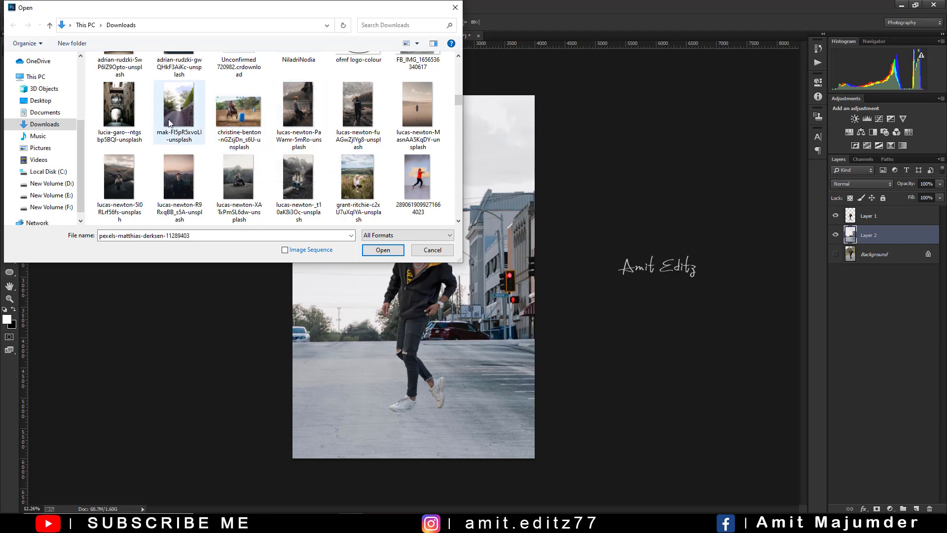
- Preview the alley photo, then open lucia-garo--ntgsbp5BQI-unsplash.jpg in Photoshop
right_click(107, 100)
left_click(129, 122)
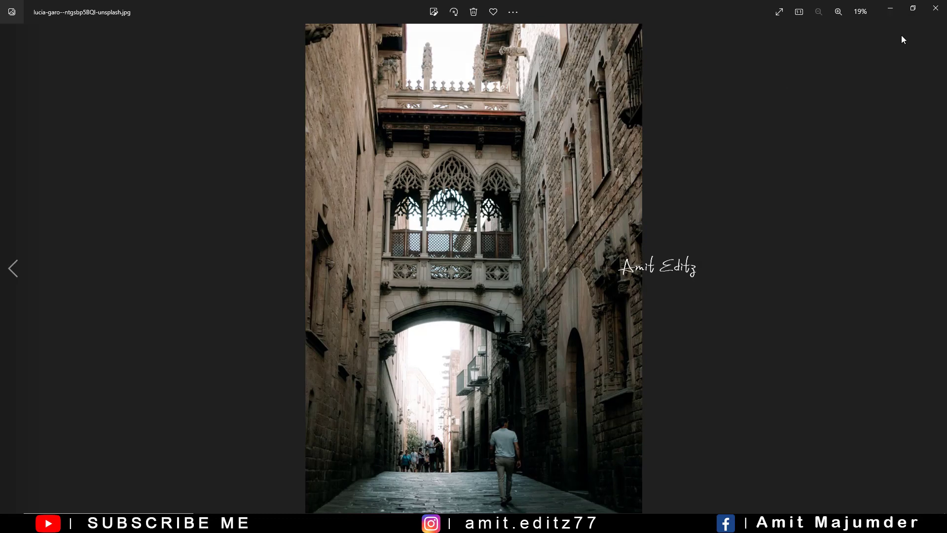
left_click(936, 8)
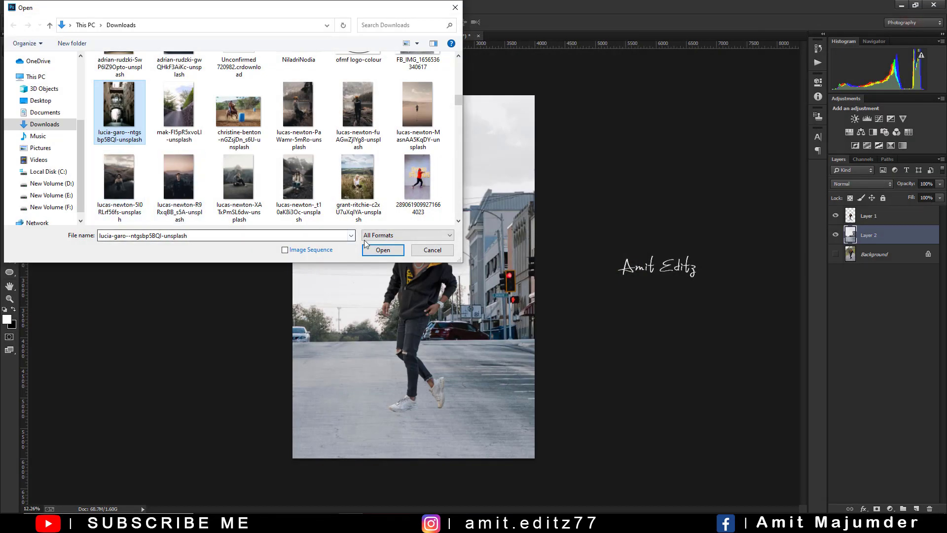
left_click(383, 250)
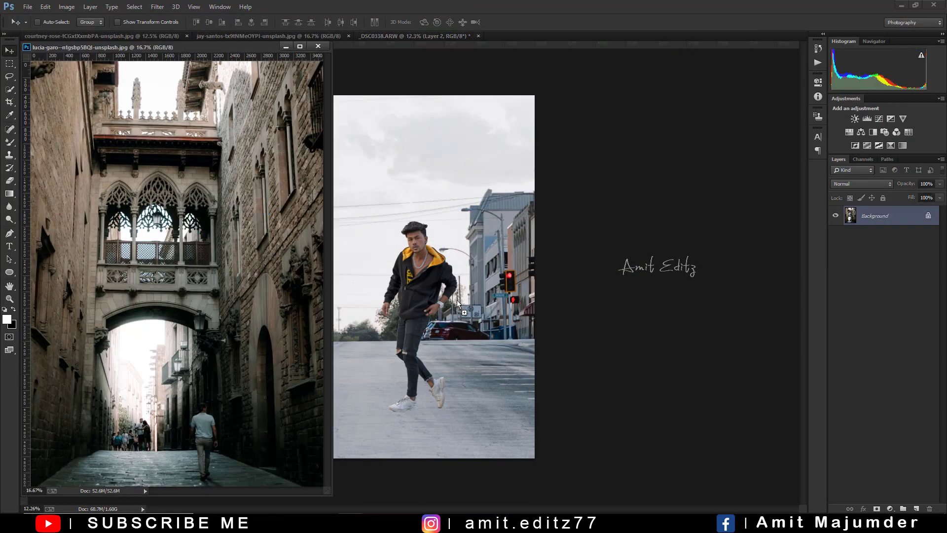
- Copy the alley photo into the composite, accept the profile warning, and close its document
left_click_drag(203, 233, 360, 128)
left_click(512, 227)
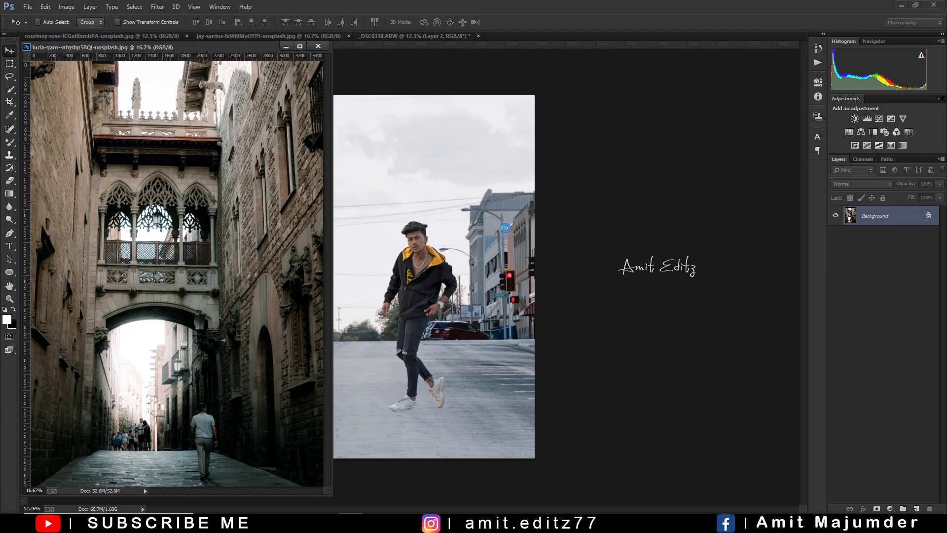
left_click(319, 46)
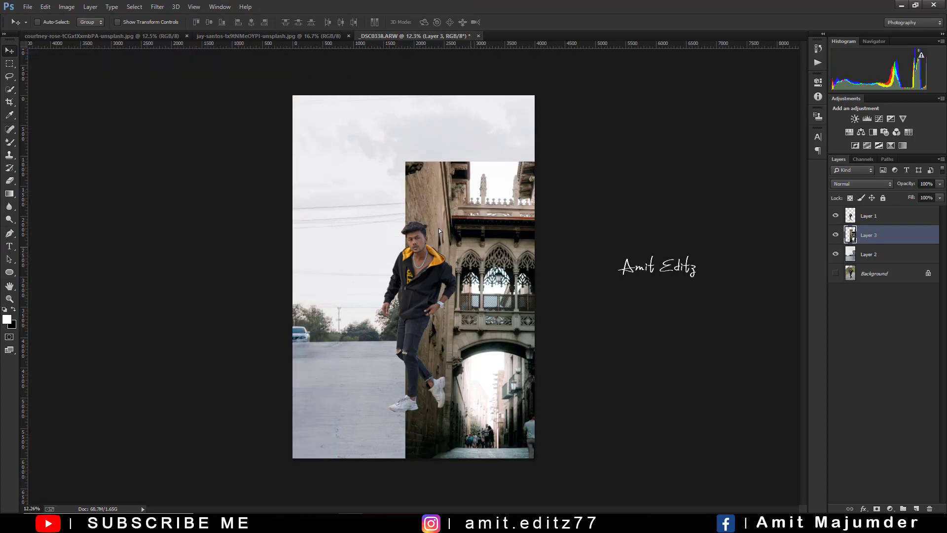
left_click_drag(536, 294, 450, 242)
- Enlarge the alley layer so the archway frames the man, then delete Layer 3
key("ctrl+t")
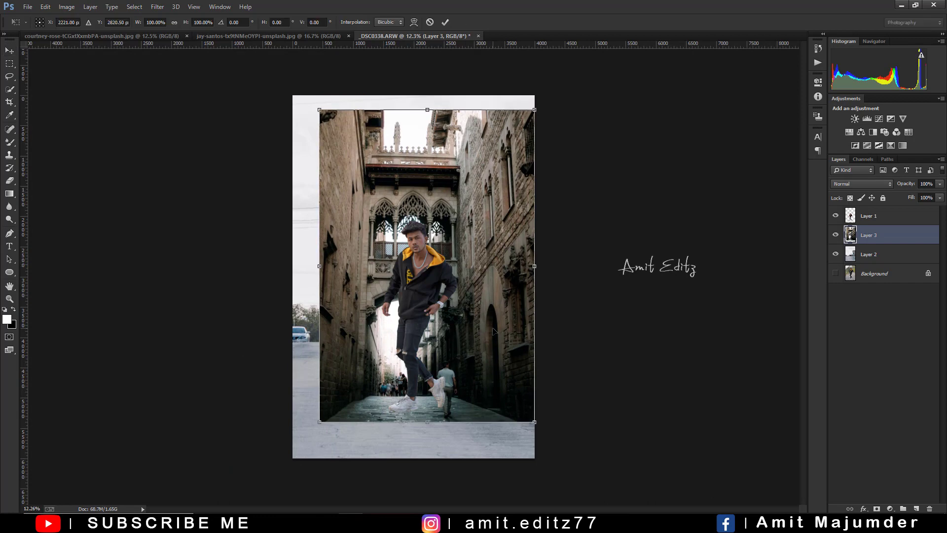
key("ctrl+minus")
left_click_drag(498, 378, 599, 508)
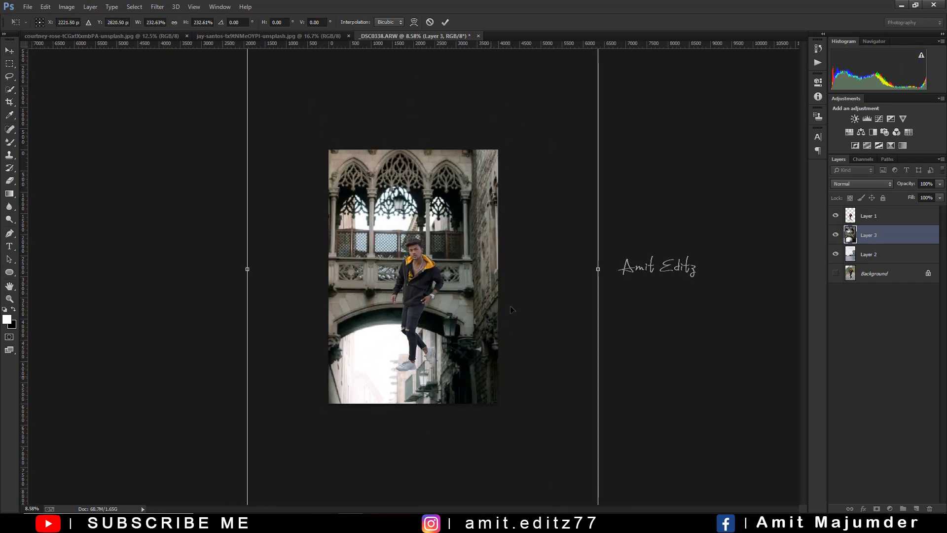
left_click_drag(513, 366, 541, 231)
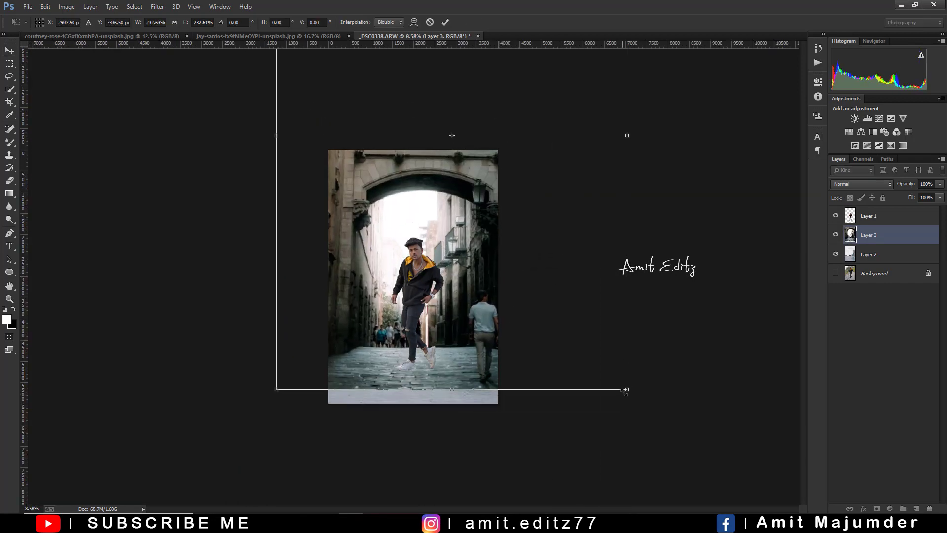
left_click_drag(626, 391, 668, 440)
left_click_drag(561, 382, 585, 343)
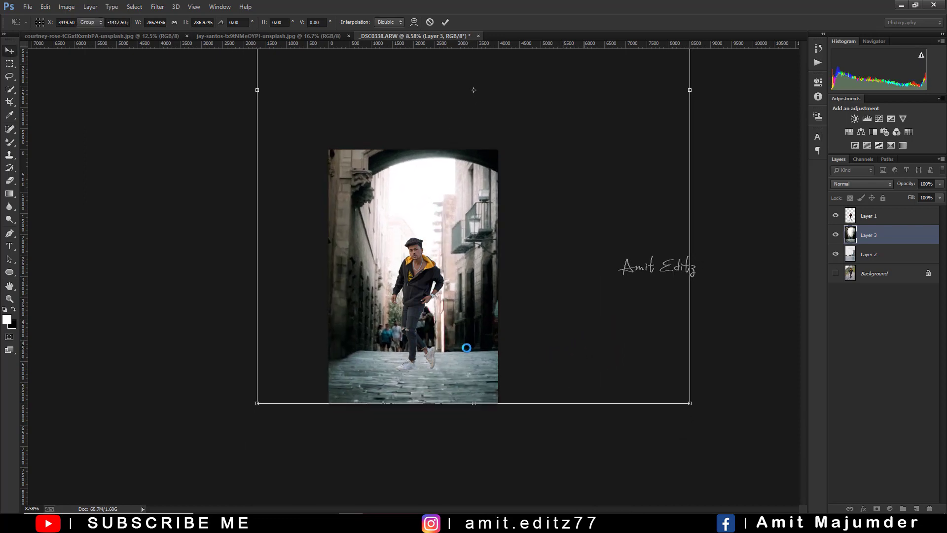
key("ctrl+0")
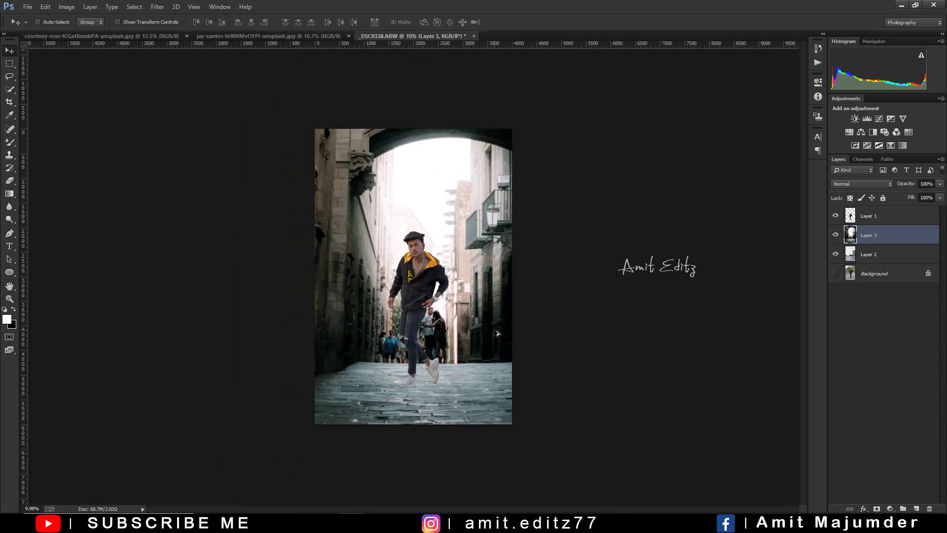
scroll(494, 330, "down", 2)
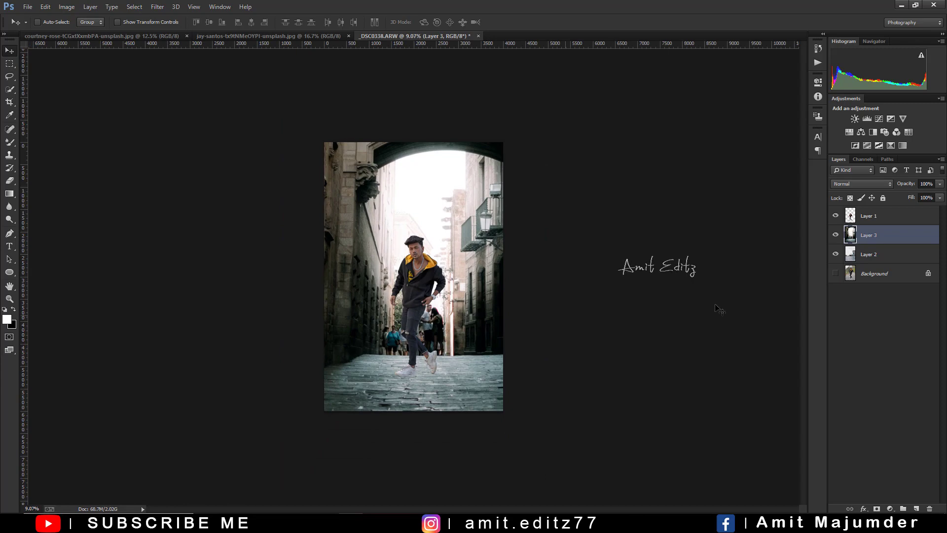
left_click_drag(886, 240, 930, 508)
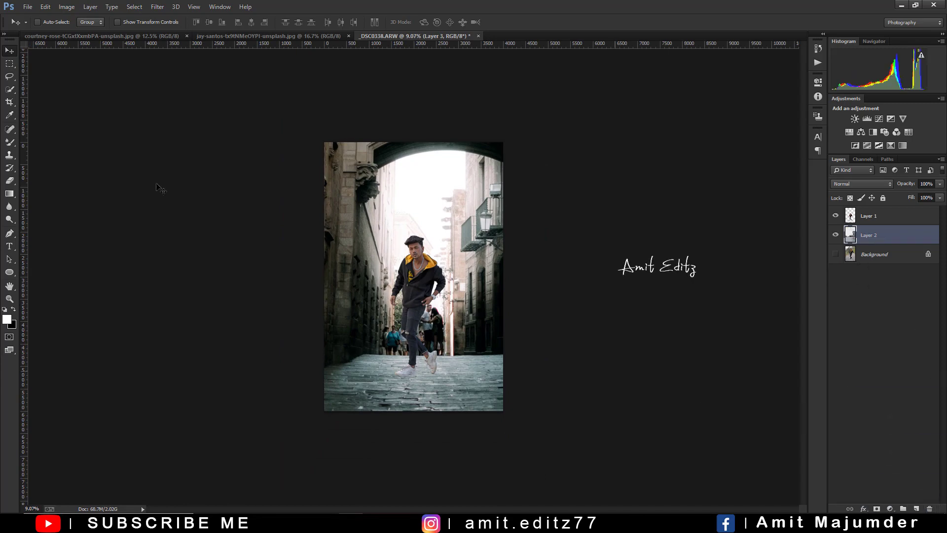
- Preview another candidate background photo full screen from the Downloads folder
left_click(28, 7)
left_click(40, 26)
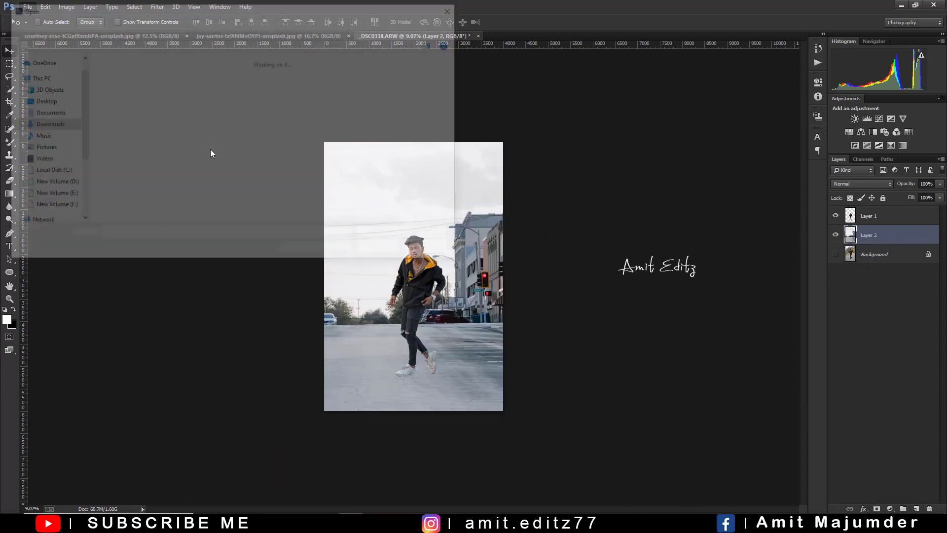
scroll(221, 153, "down", 10)
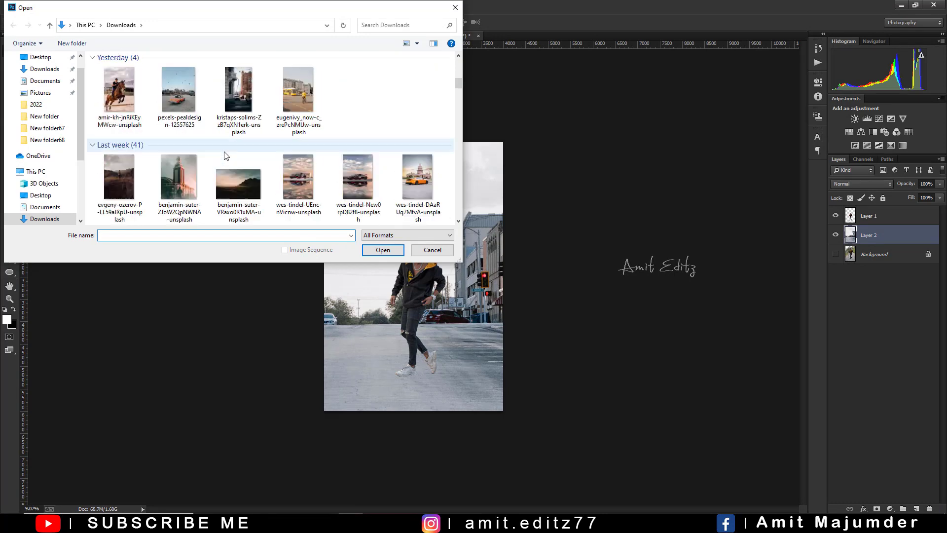
scroll(225, 155, "up", 9)
scroll(224, 152, "down", 2)
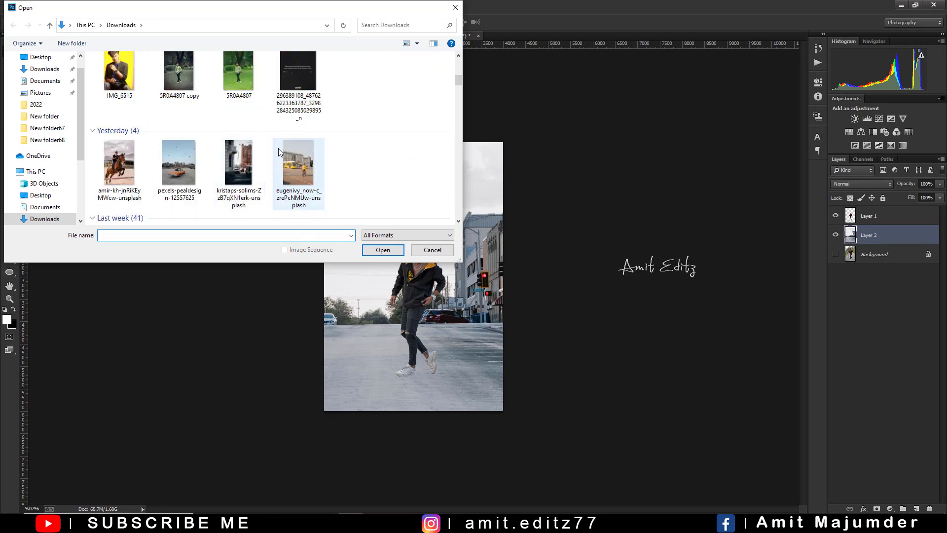
left_click(253, 154)
right_click(252, 154)
left_click(275, 180)
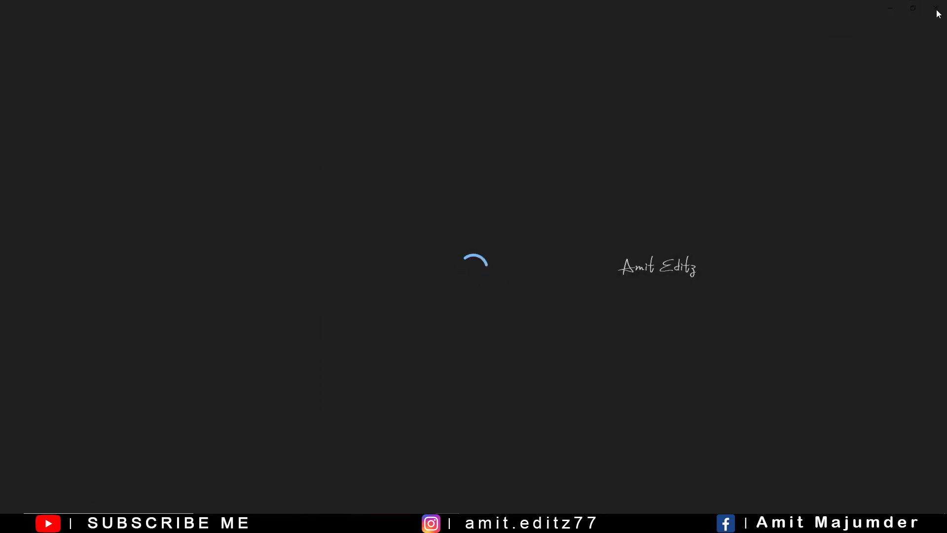
left_click(936, 9)
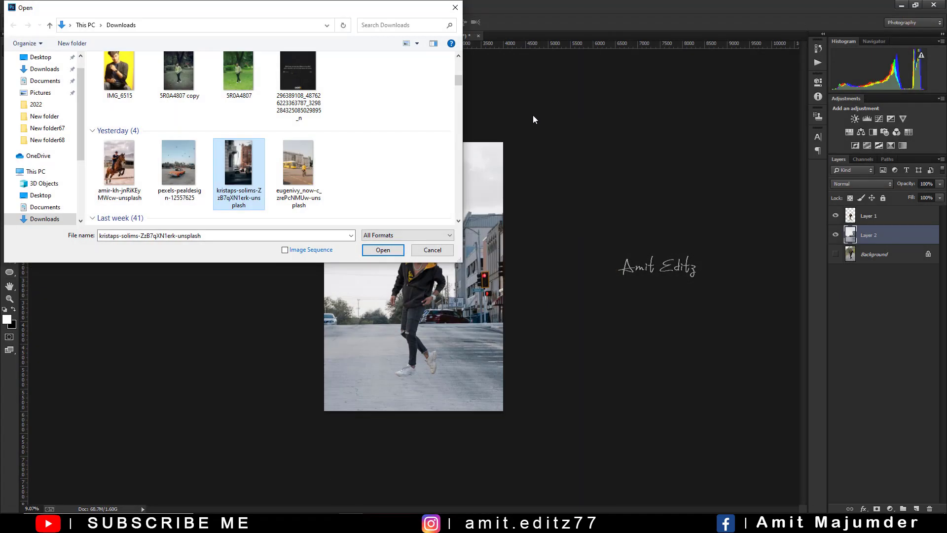
- Select the patrick-tomasso Mercedes street photo and open it
scroll(272, 162, "down", 1)
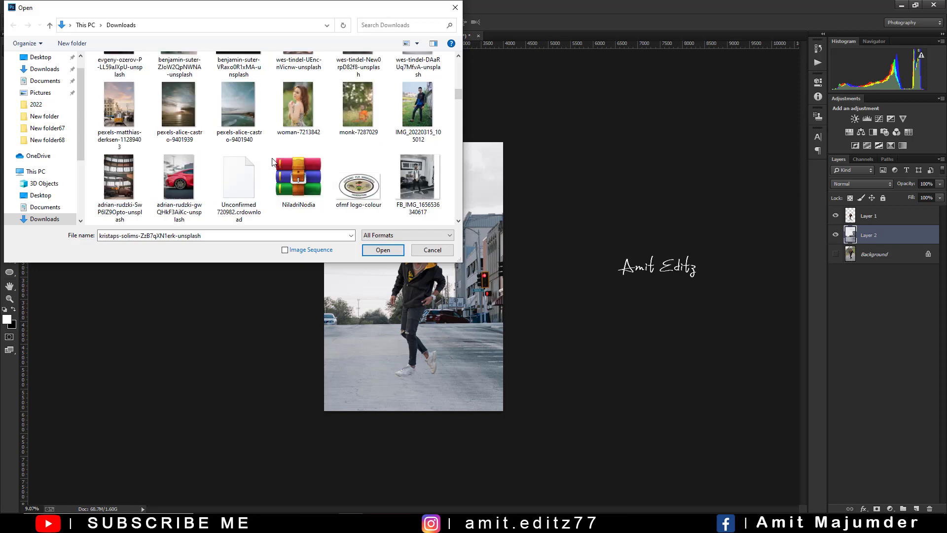
scroll(272, 162, "down", 1)
scroll(273, 162, "down", 1)
scroll(274, 161, "down", 1)
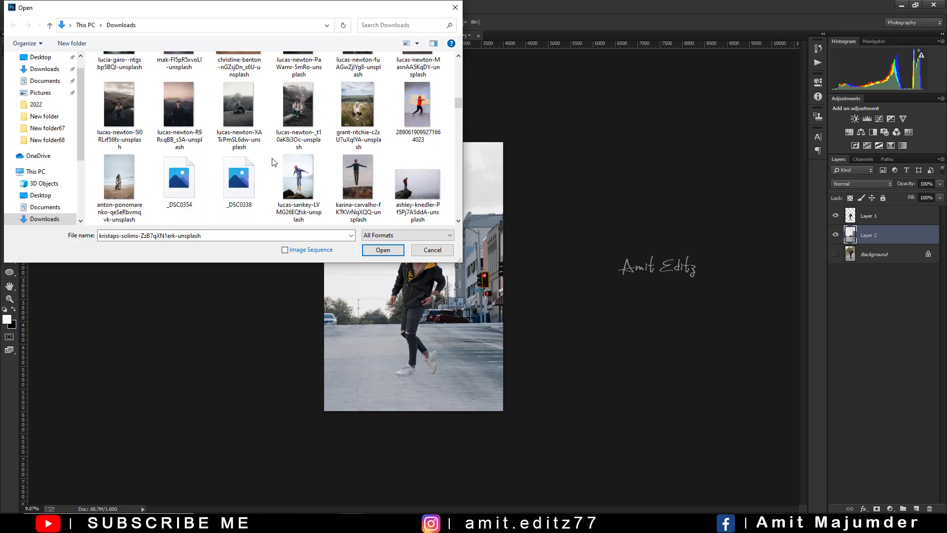
scroll(272, 162, "down", 1)
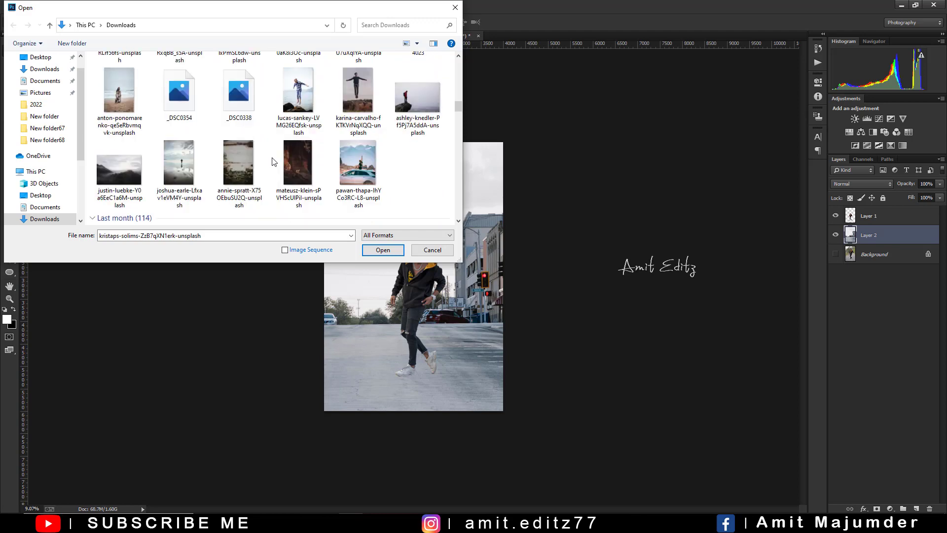
scroll(274, 161, "down", 2)
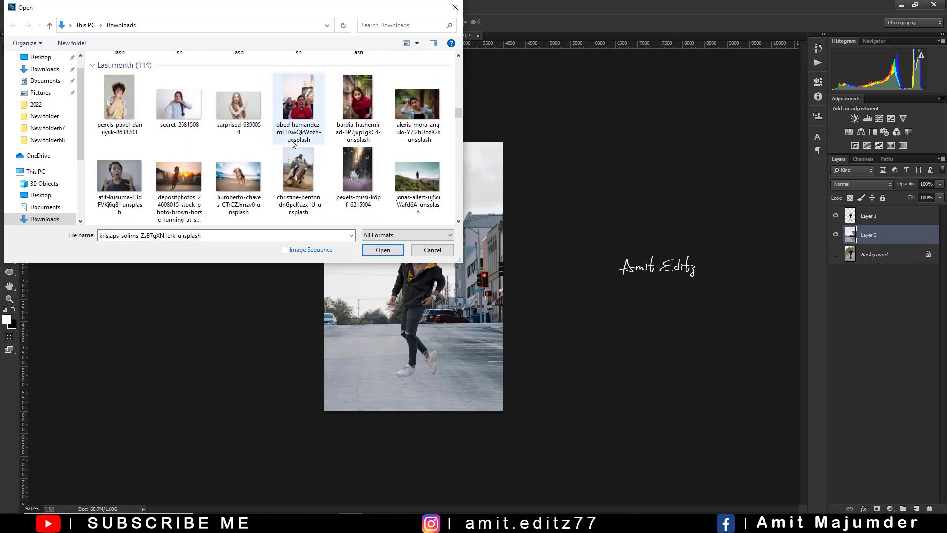
scroll(276, 159, "down", 1)
scroll(292, 144, "down", 1)
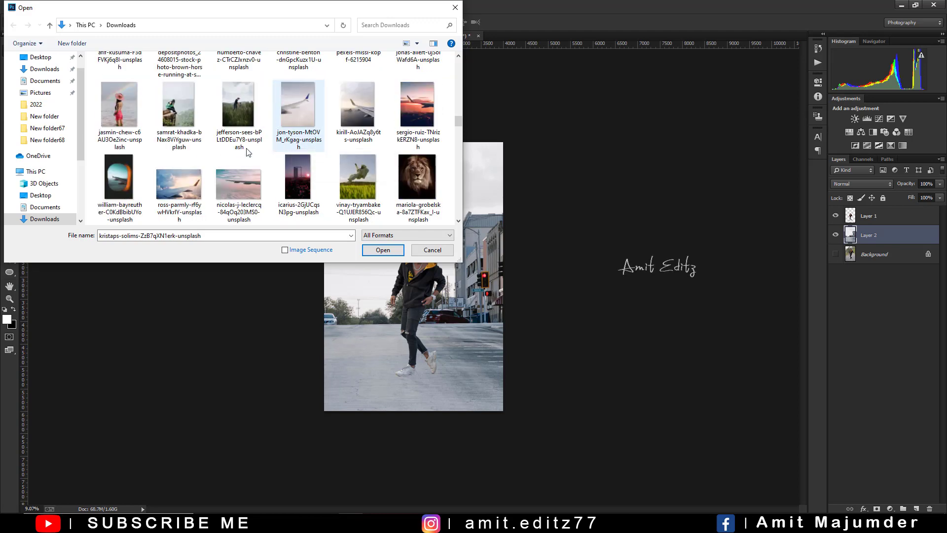
scroll(216, 153, "down", 1)
scroll(222, 155, "down", 1)
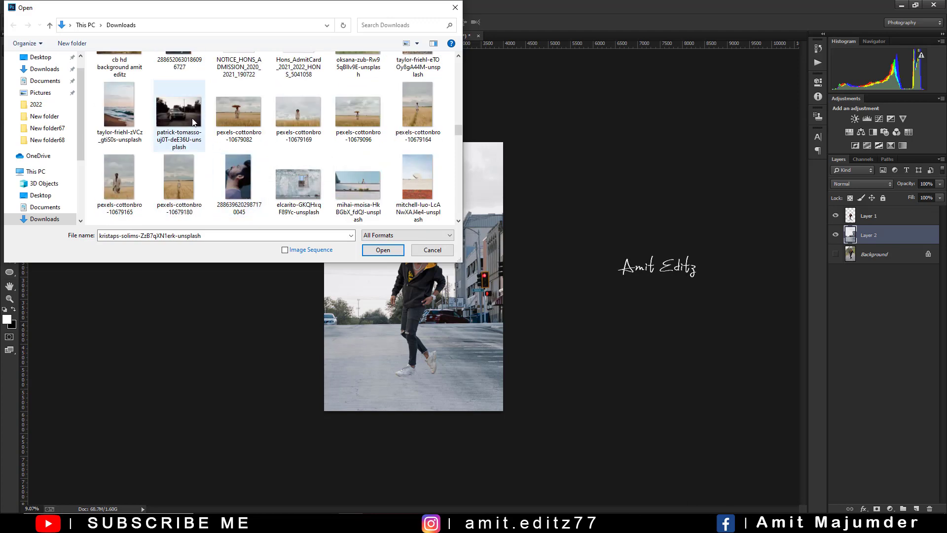
left_click(181, 183)
scroll(194, 129, "down", 2)
scroll(194, 123, "down", 1)
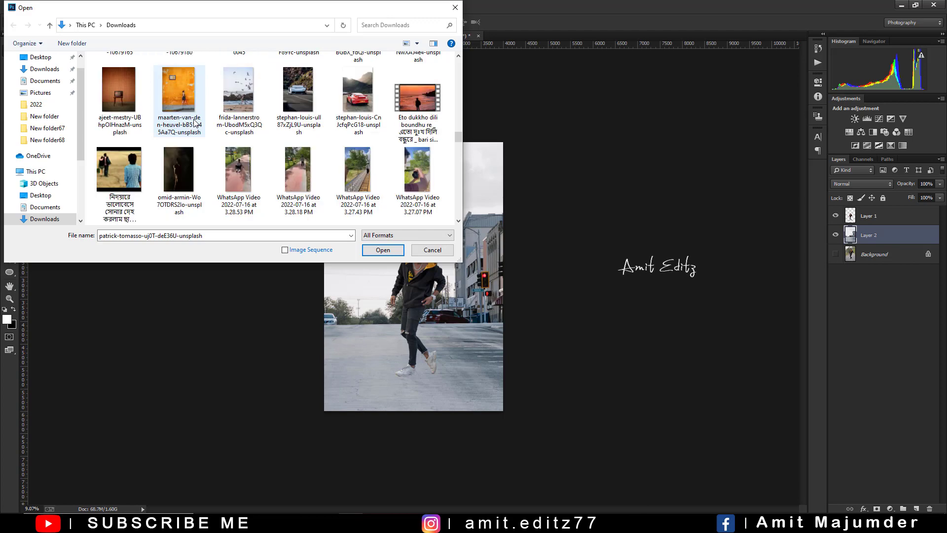
scroll(195, 123, "down", 1)
scroll(194, 123, "down", 1)
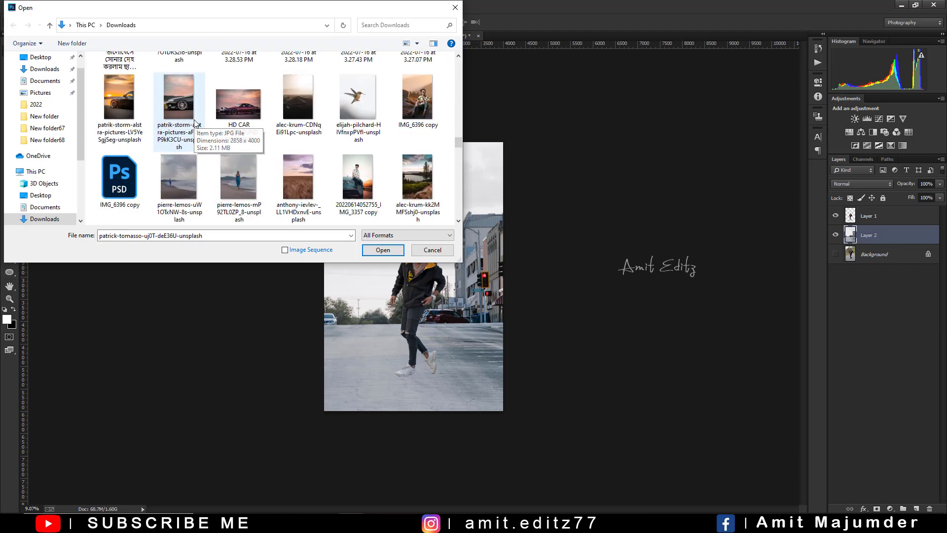
scroll(194, 123, "down", 1)
scroll(195, 124, "down", 1)
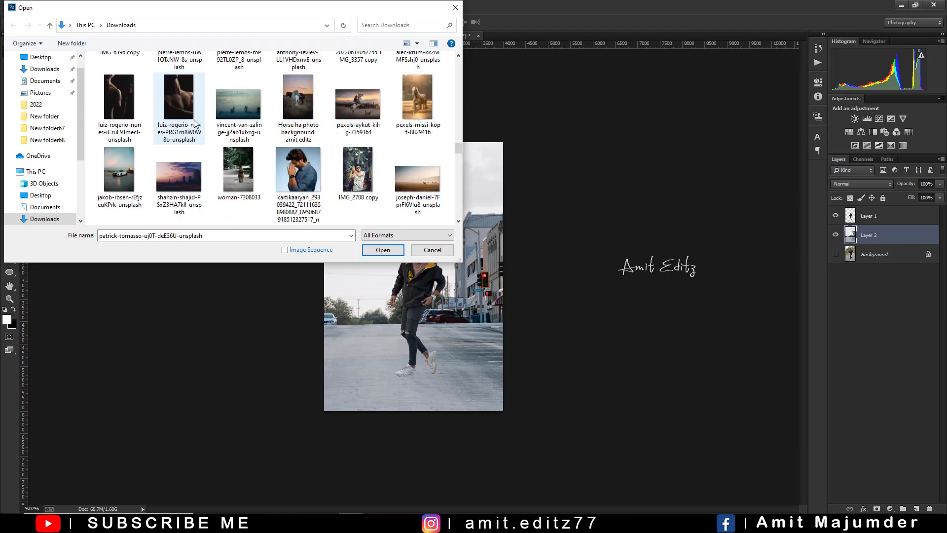
scroll(195, 124, "down", 1)
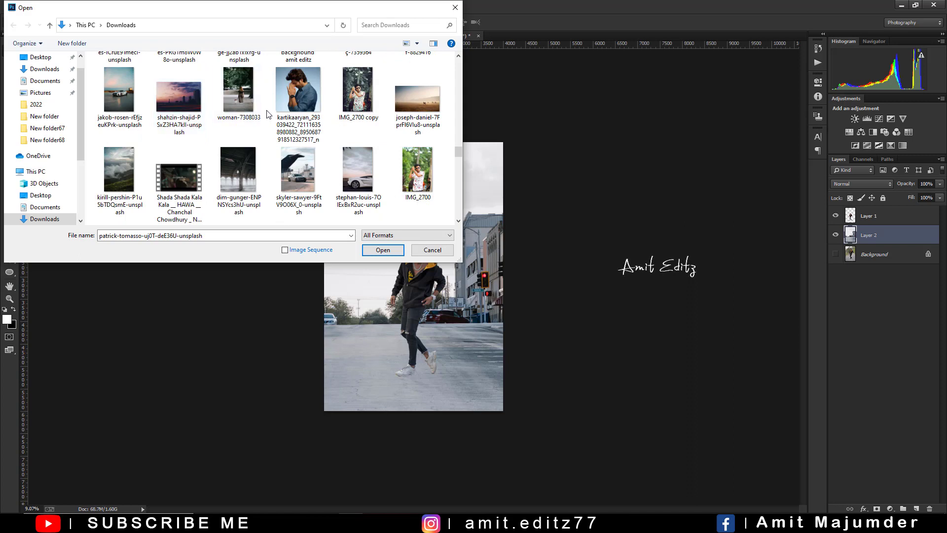
left_click(383, 251)
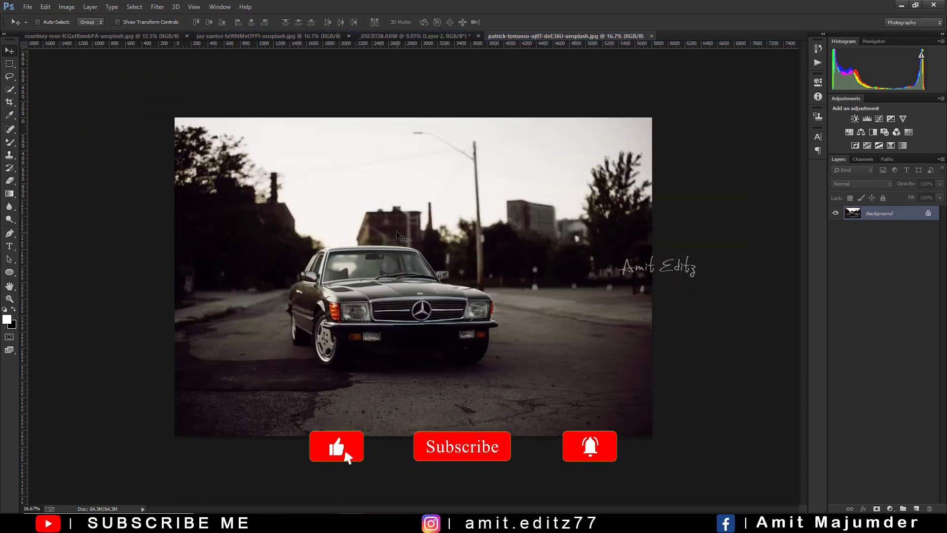
- Paste the copied Mercedes photo into the _DSC0338.ARW composite
left_click(407, 35)
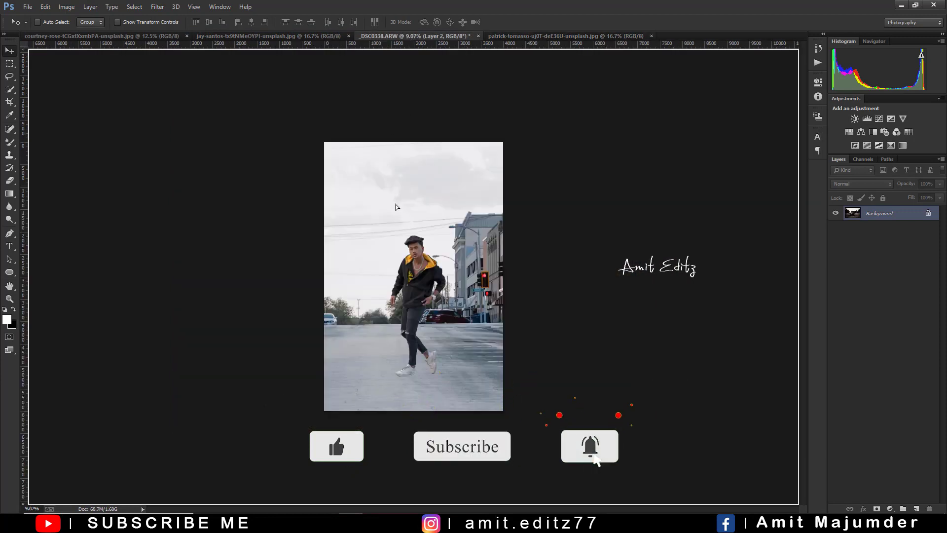
key("ctrl+v")
- Accept the profile warning, scale the Mercedes layer to about 157%, and shift it behind the man
left_click(507, 226)
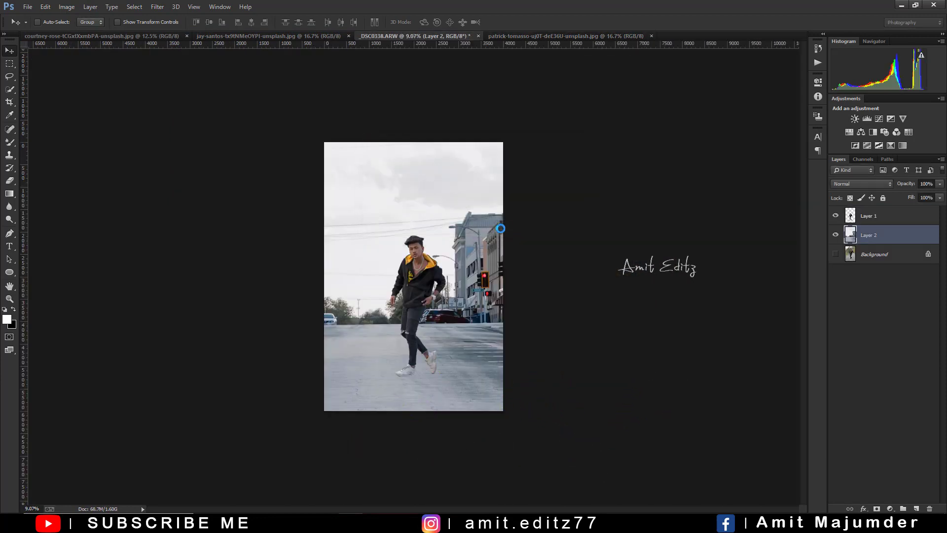
left_click_drag(467, 238, 477, 310)
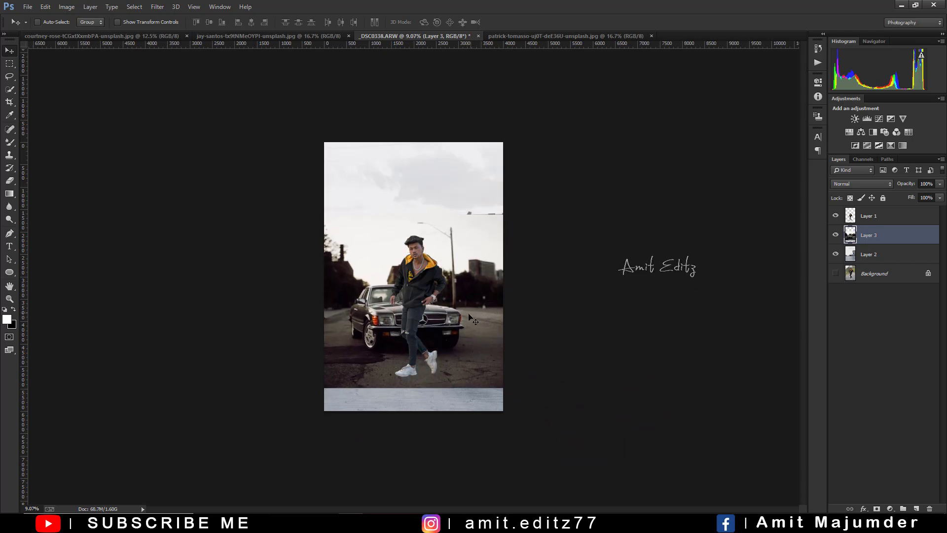
key("ctrl+t")
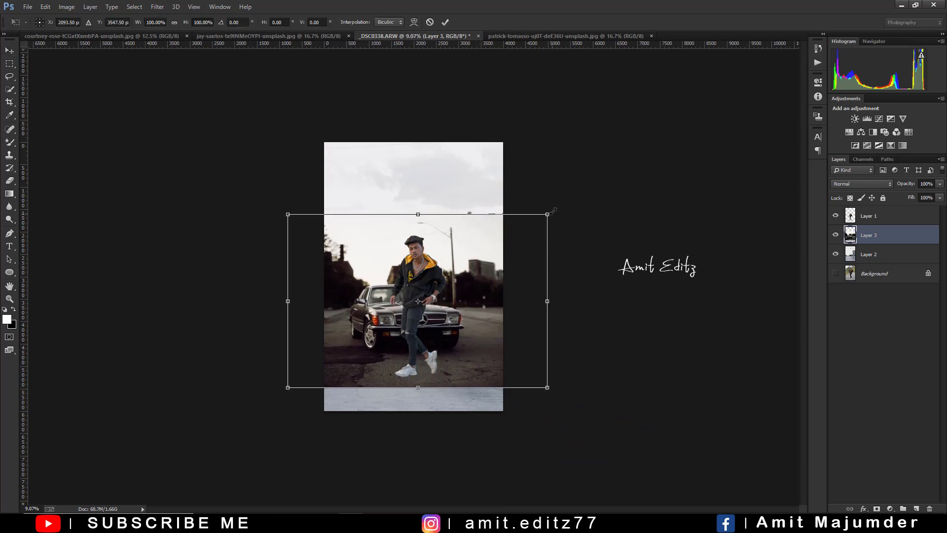
left_click_drag(552, 212, 628, 161)
left_click_drag(491, 251, 505, 220)
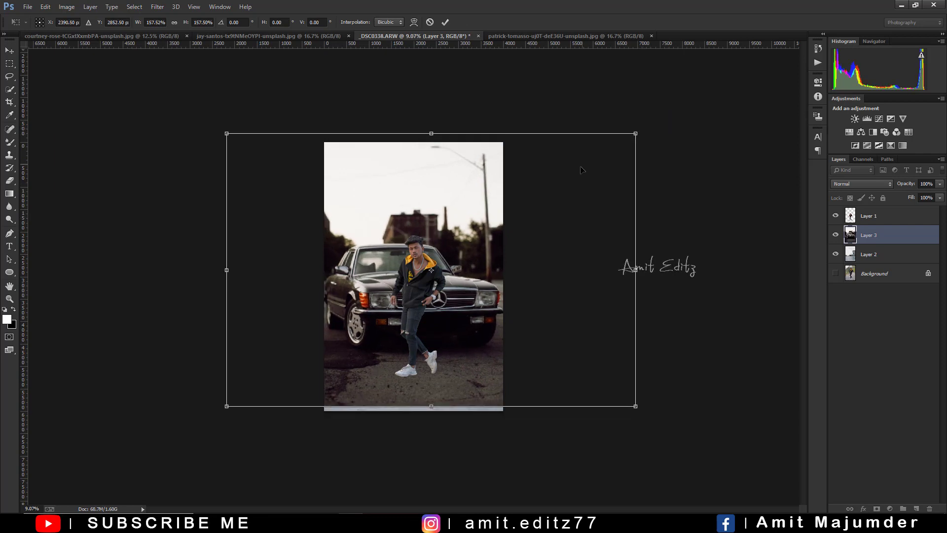
left_click_drag(640, 130, 634, 138)
key("Return")
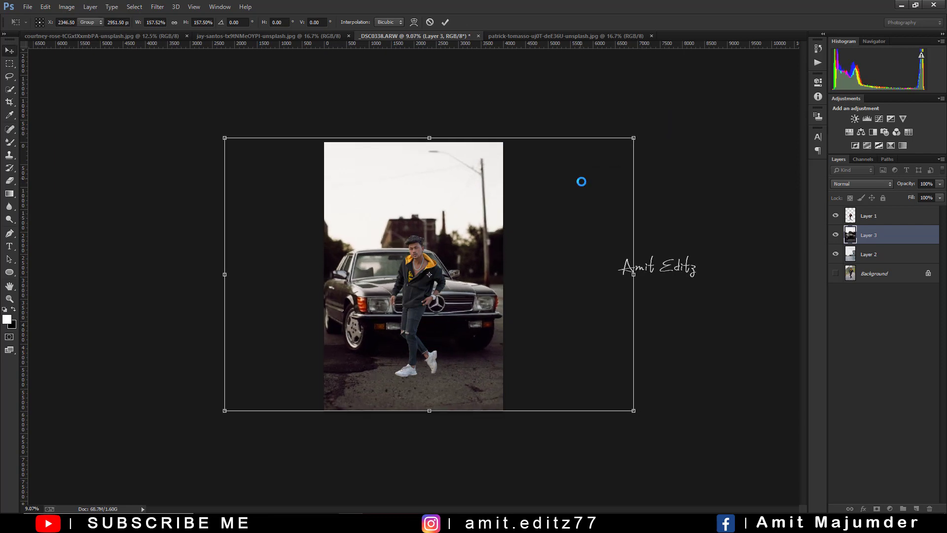
mouse_move(433, 265)
left_mouse_down()
mouse_move(507, 265)
mouse_move(360, 272)
left_mouse_up()
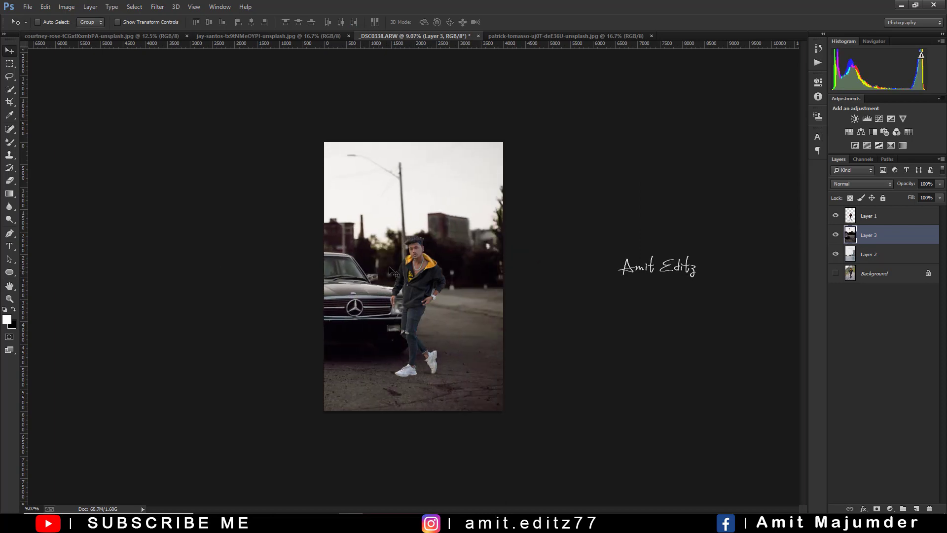
- Scale the young man's Layer 1 up to about 127%
left_click(882, 218)
key("ctrl+t")
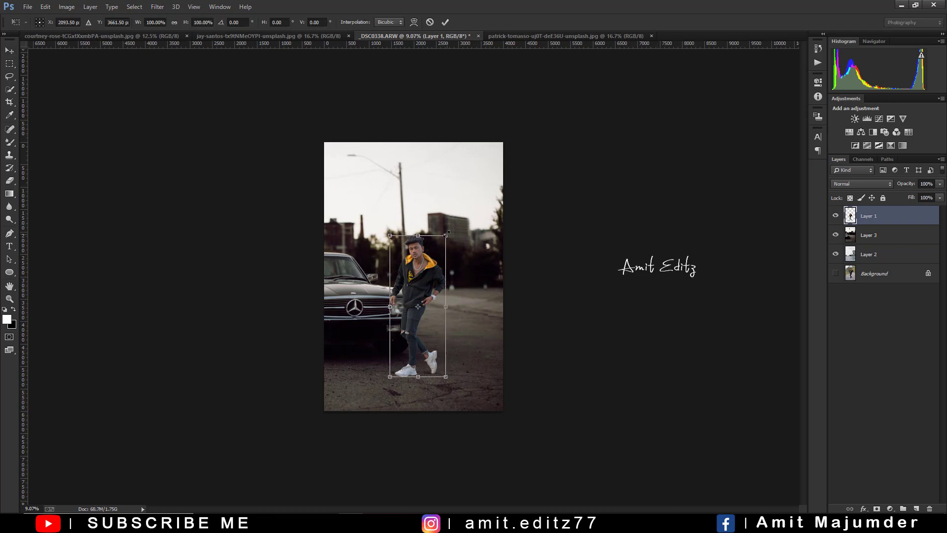
left_click_drag(447, 232, 454, 215)
left_click_drag(423, 296, 423, 292)
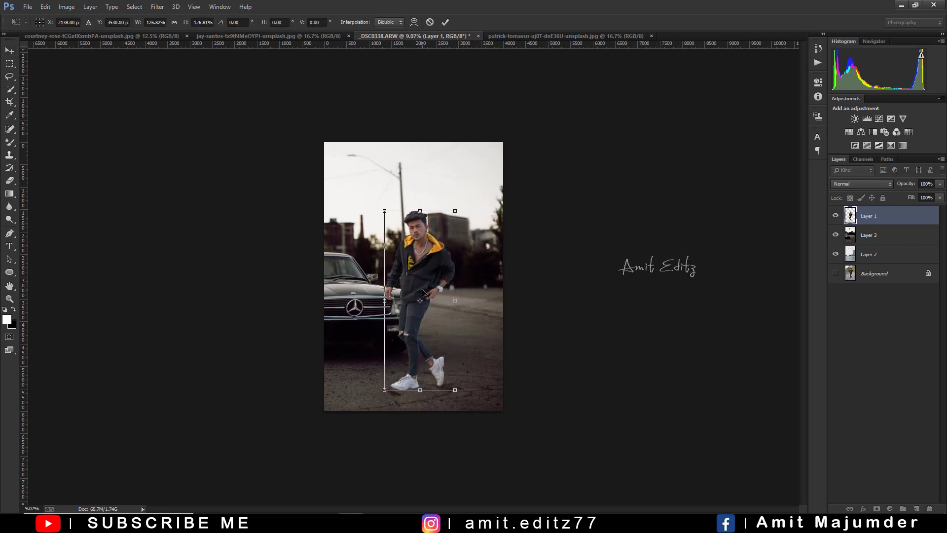
key("Return")
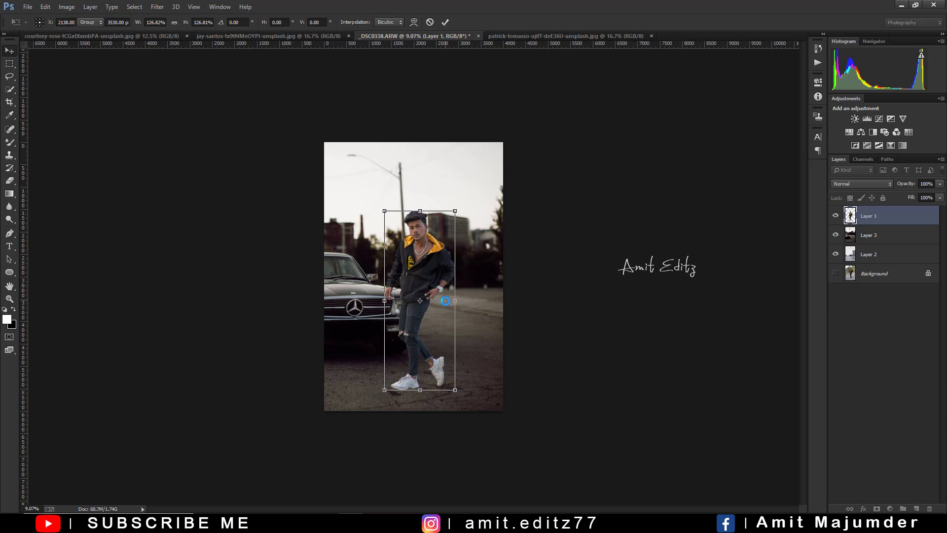
- Move the man lower on the street, delete old Layer 2, and reselect Layer 1
scroll(439, 313, "up", 1)
scroll(425, 339, "up", 4)
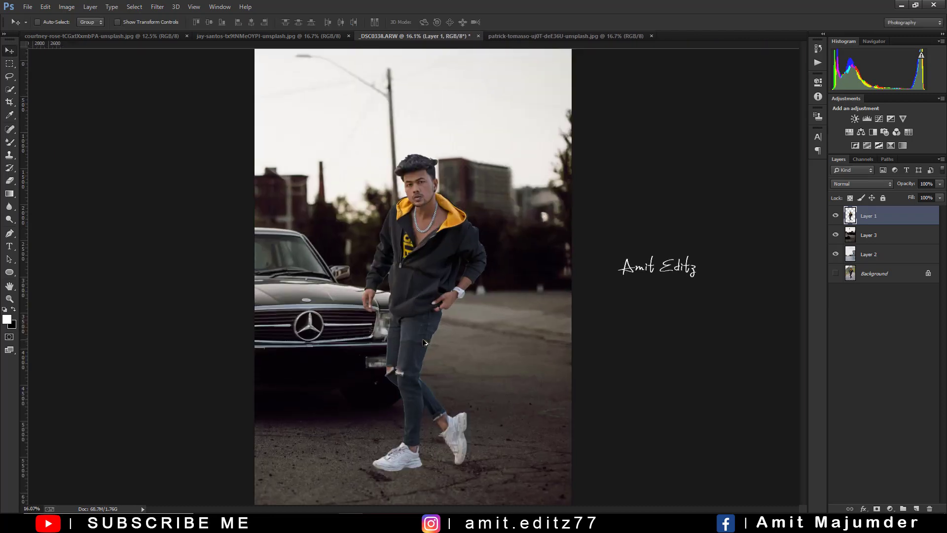
scroll(425, 339, "down", 2)
scroll(426, 339, "down", 1)
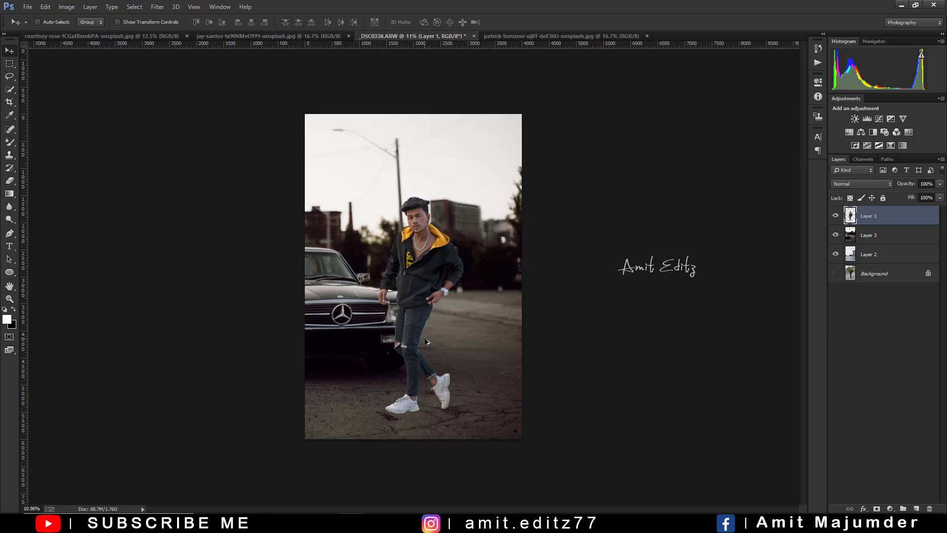
left_click_drag(427, 340, 428, 346)
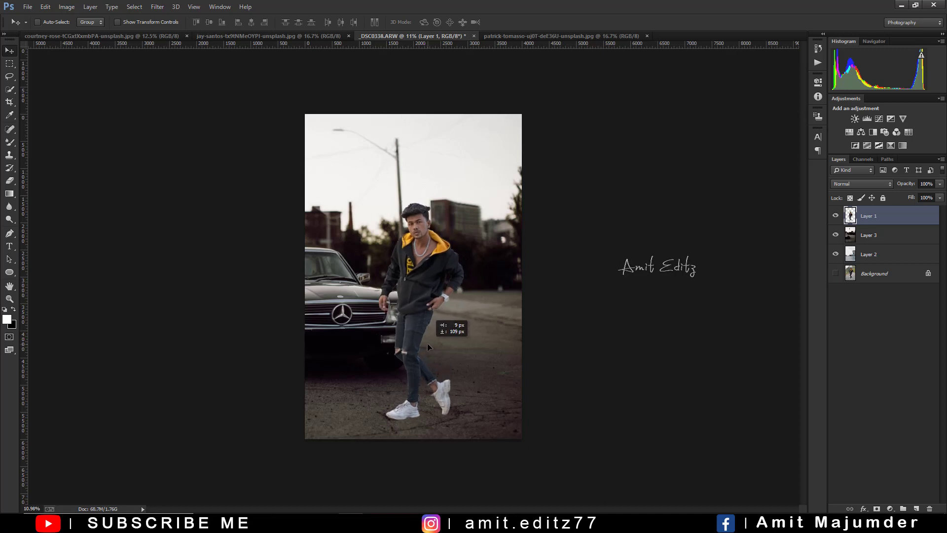
left_click_drag(427, 343, 425, 340)
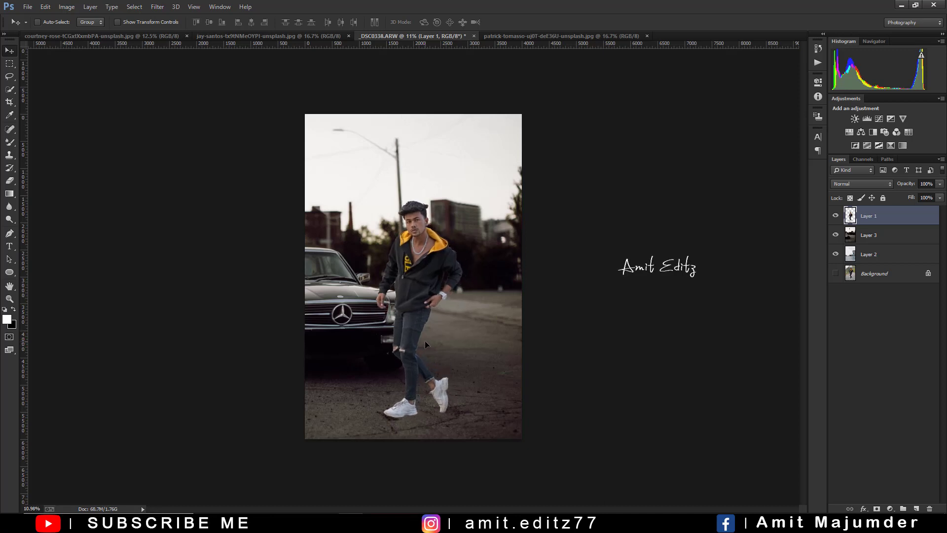
scroll(446, 322, "down", 2)
scroll(446, 322, "up", 1)
scroll(447, 322, "up", 1)
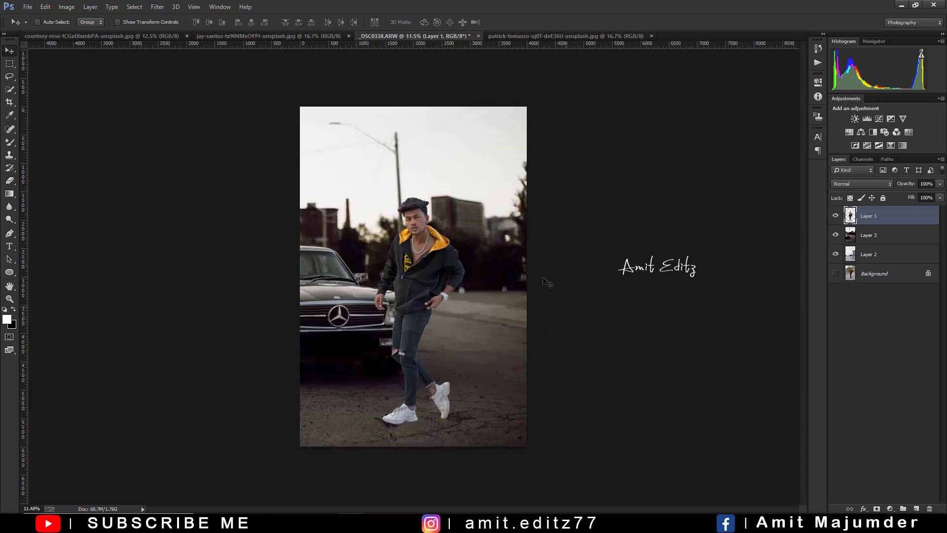
left_click_drag(883, 255, 930, 508)
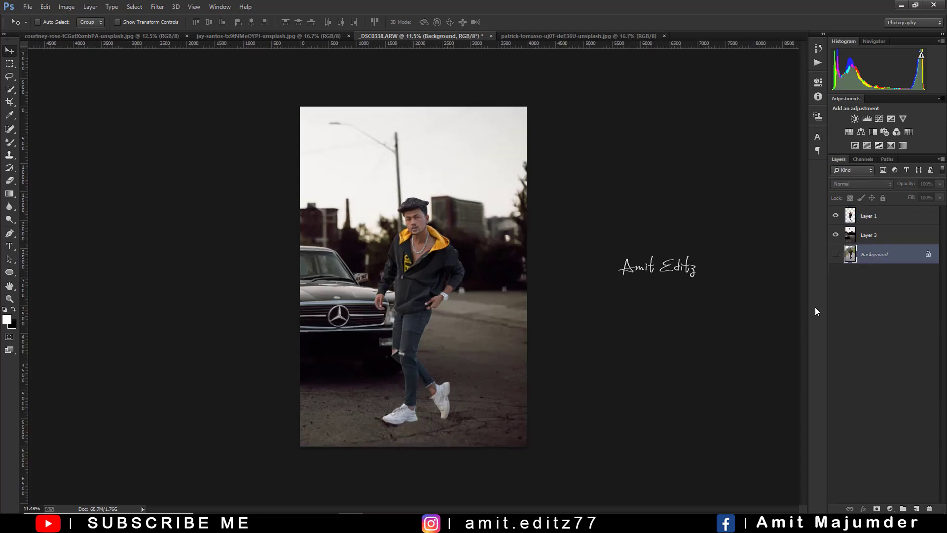
left_click(883, 217)
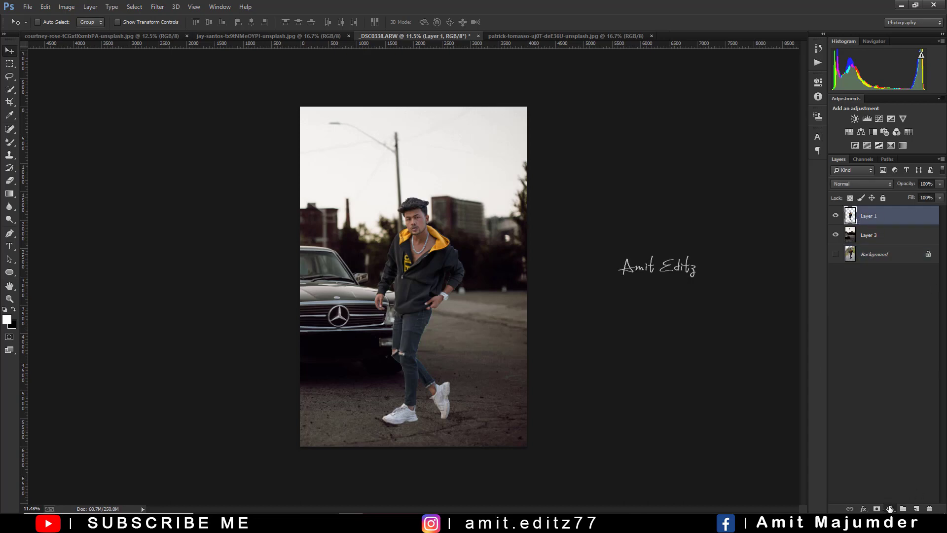
- Add a #000000 Color Fill layer with a fully black mask below Layer 1
left_click(888, 509)
left_click(865, 293)
type("000000")
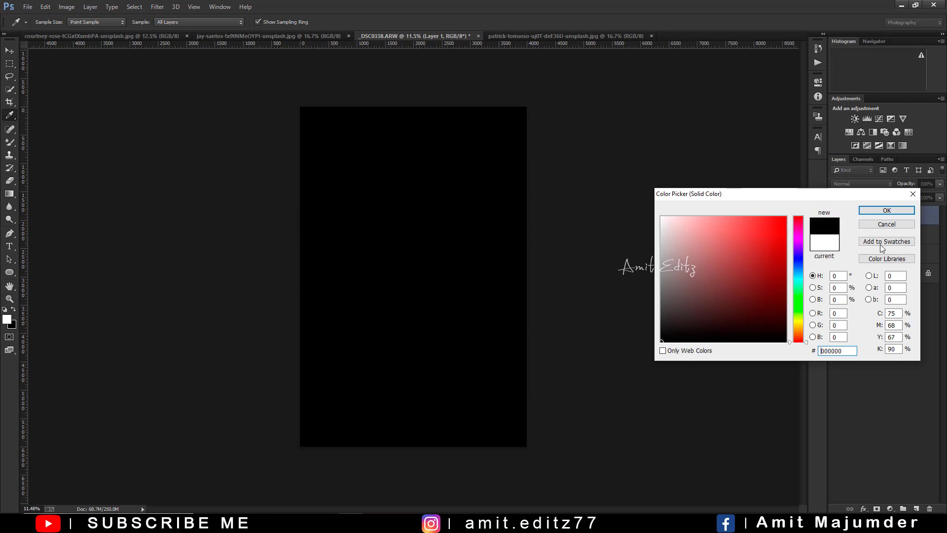
left_click(897, 212)
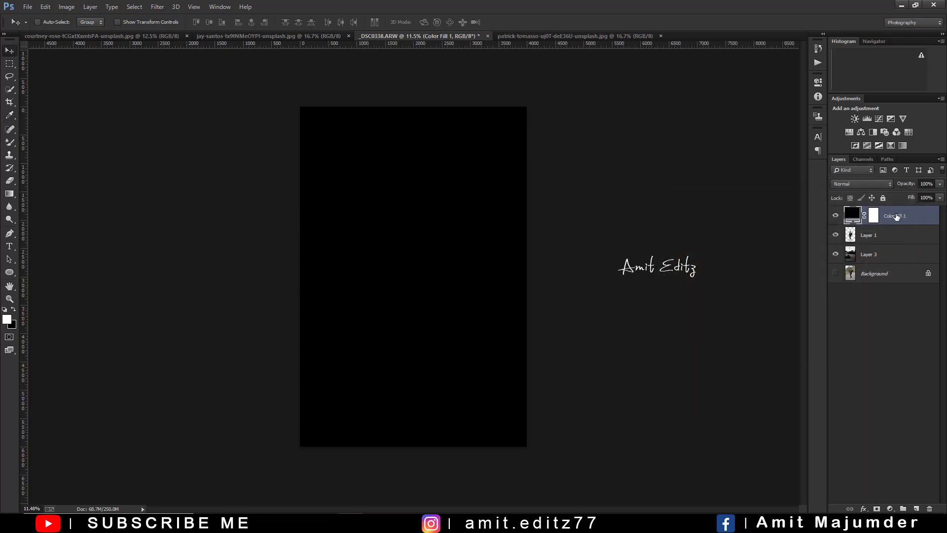
left_click(874, 216)
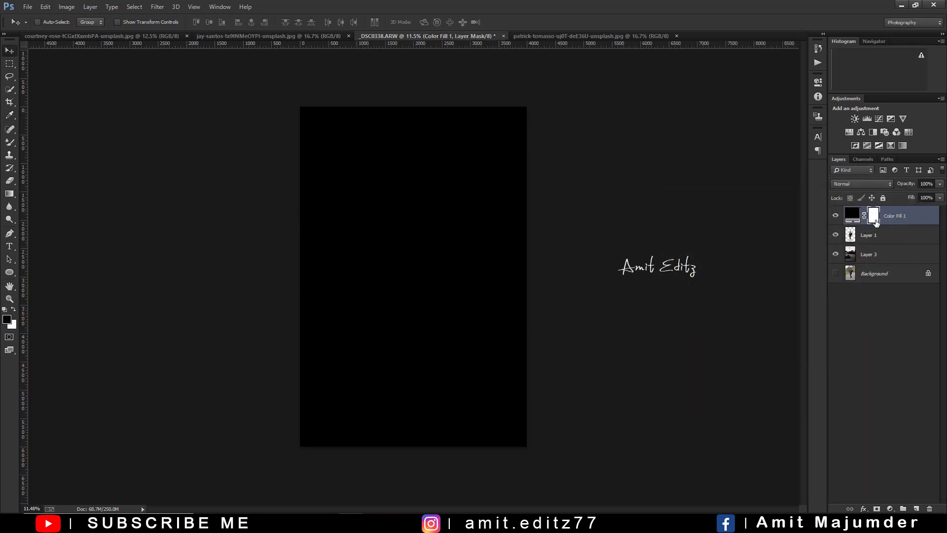
key("x")
key("alt+BackSpace")
left_click_drag(910, 217, 908, 245)
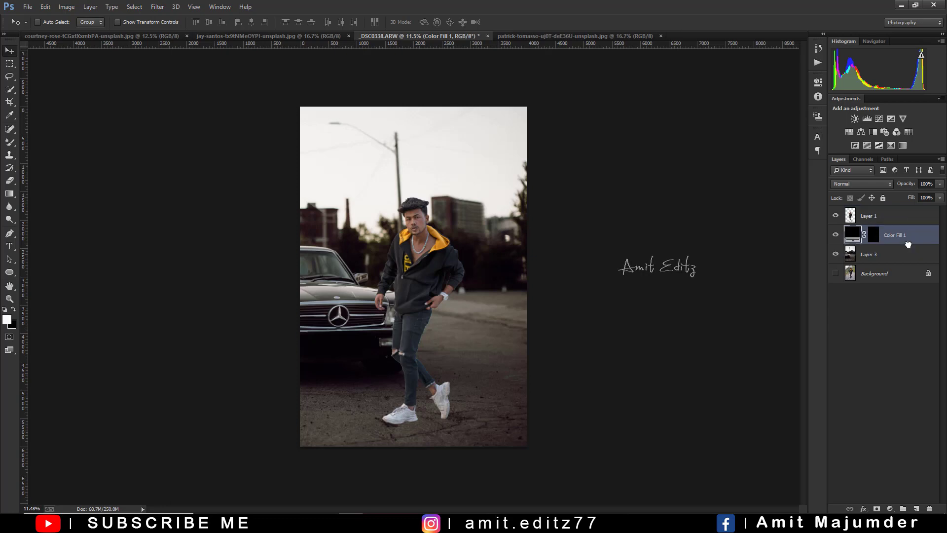
- Take the Brush tool with black paint and target the Color Fill 1 layer mask
left_click(9, 145)
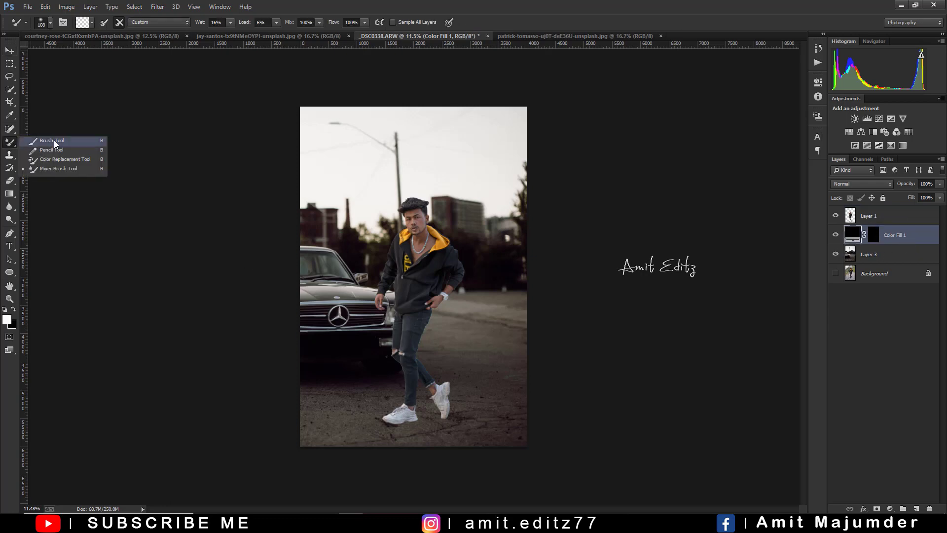
left_click(55, 143)
scroll(404, 338, "up", 3)
scroll(404, 339, "up", 2)
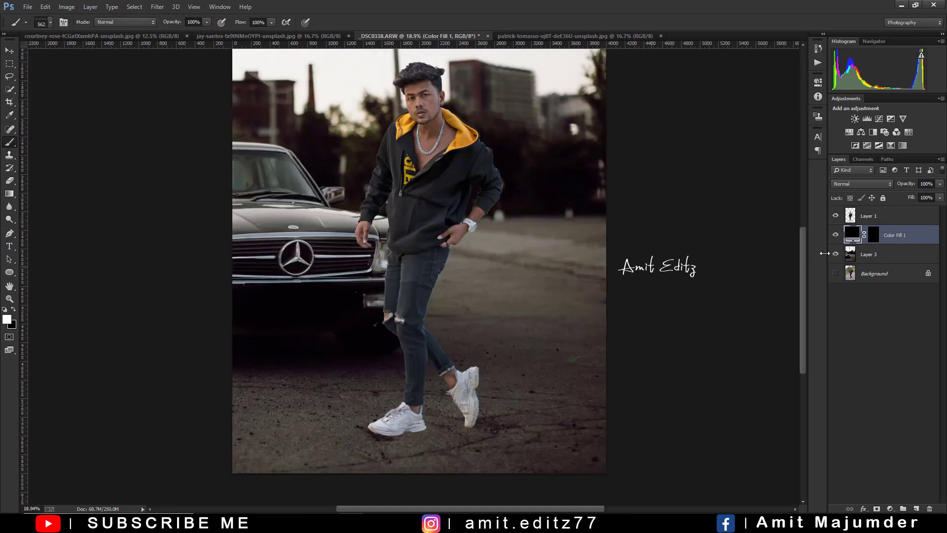
left_click(874, 236)
key("x")
right_click(414, 435)
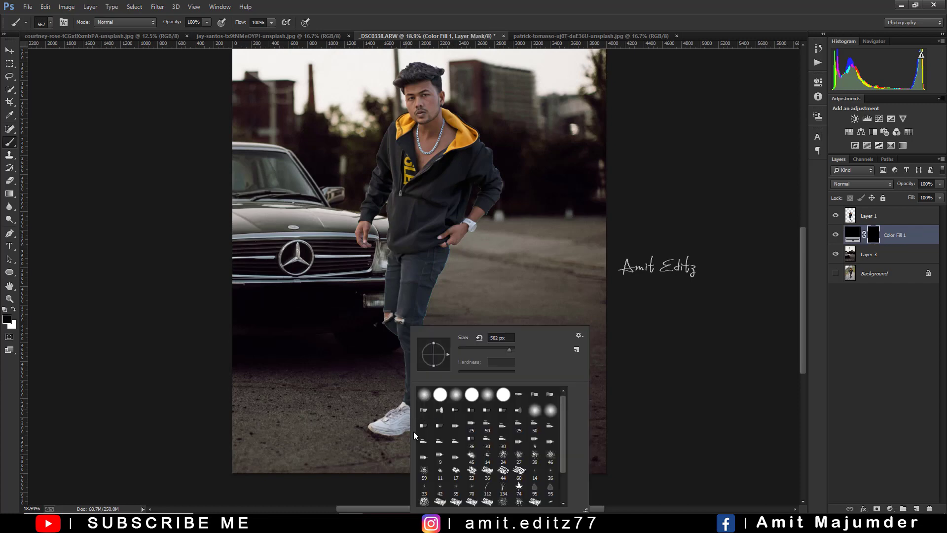
left_click(341, 403)
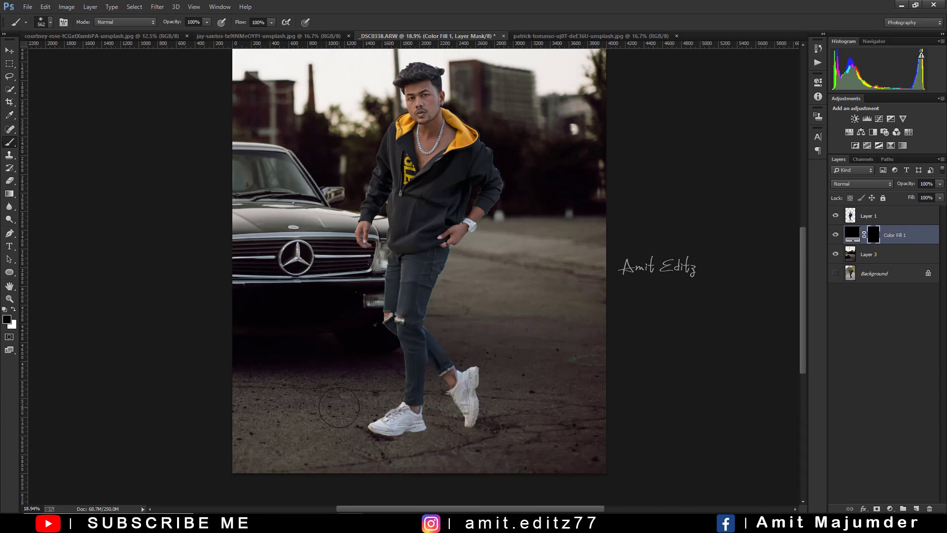
left_click(345, 402)
- Flatten the brush into a thin ellipse of about 355 px at 60% opacity
key("bracketleft")
key("bracketleft")
key("bracketleft")
scroll(417, 432, "up", 5, "alt")
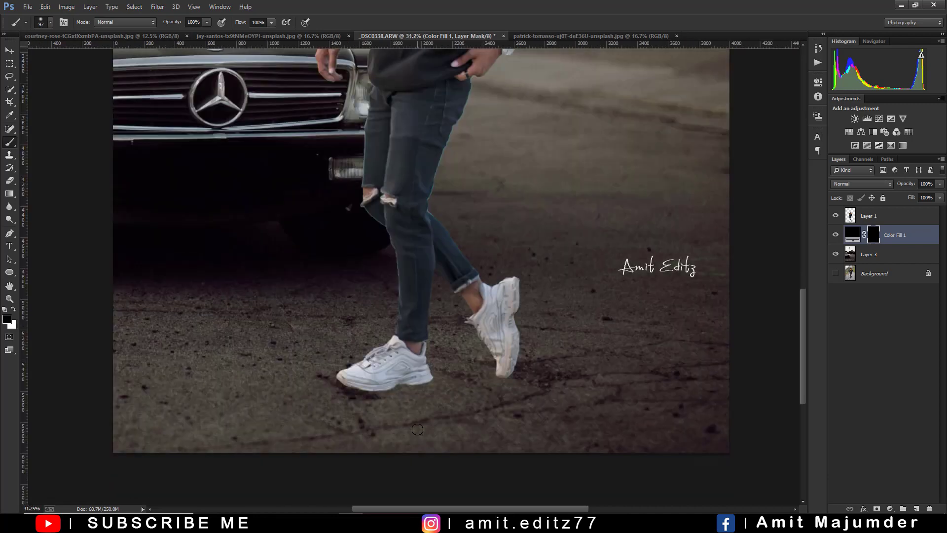
scroll(419, 405, "down", 2)
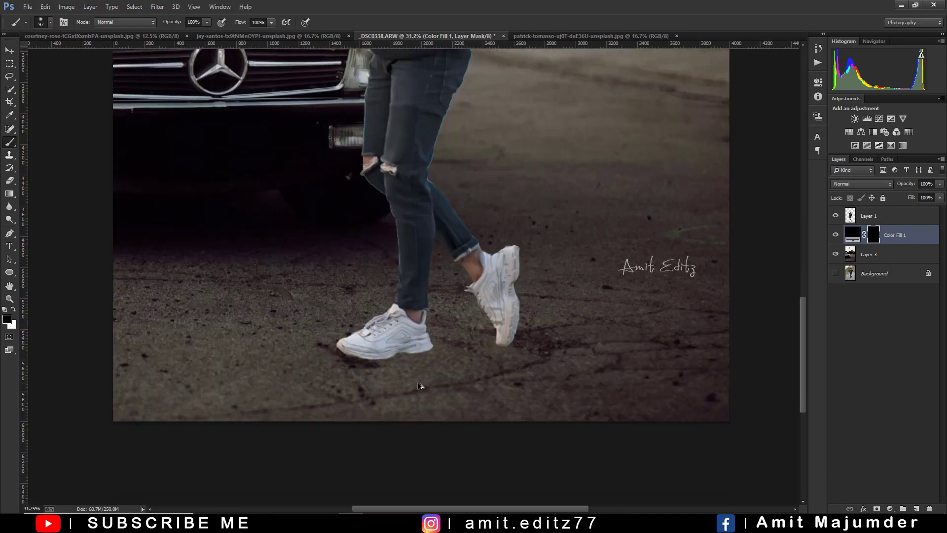
scroll(418, 383, "up", 4, "alt")
right_click(415, 313)
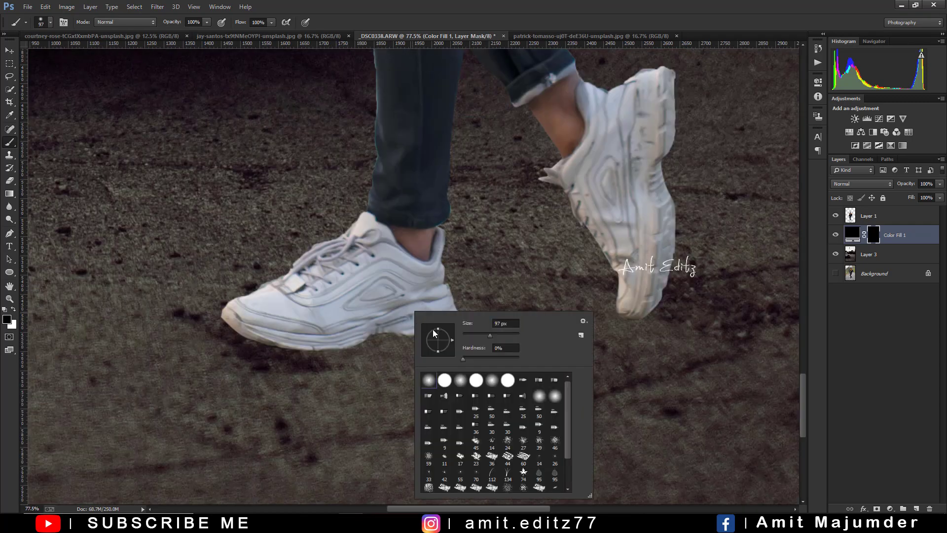
left_click_drag(441, 333, 441, 341)
key("Escape")
left_click_drag(431, 282, 476, 288)
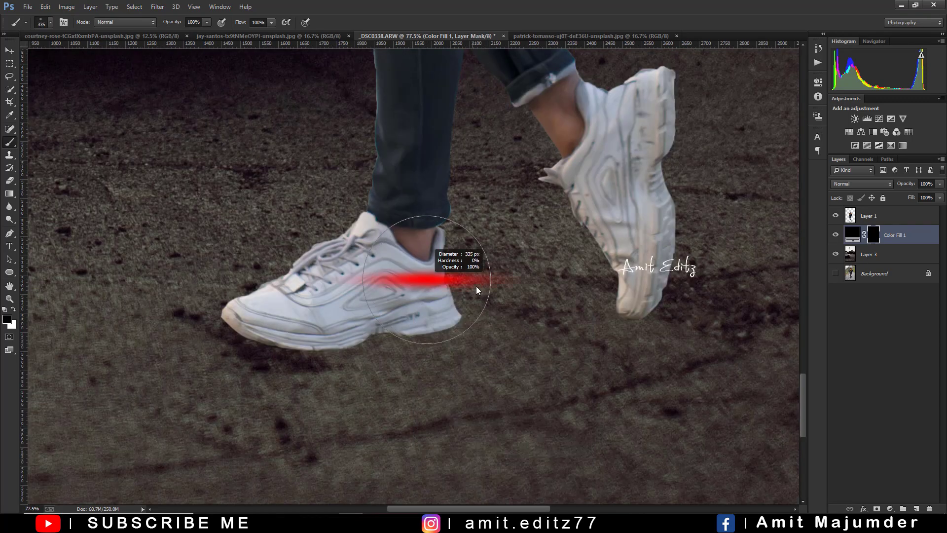
key("6")
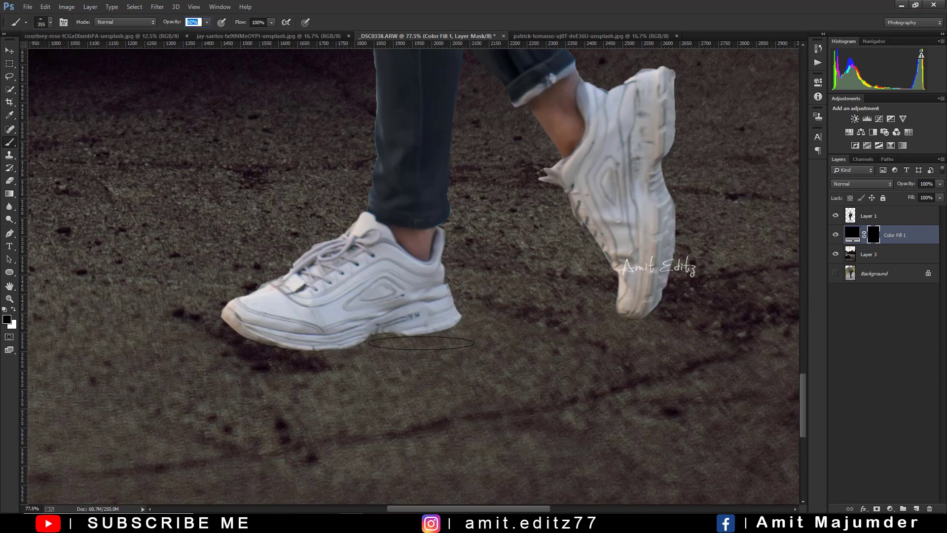
- Paint soft shadows under the front and left shoe soles, dropping opacity to about 31%
mouse_move(413, 331)
left_mouse_down()
mouse_move(403, 321)
mouse_move(346, 331)
left_mouse_up()
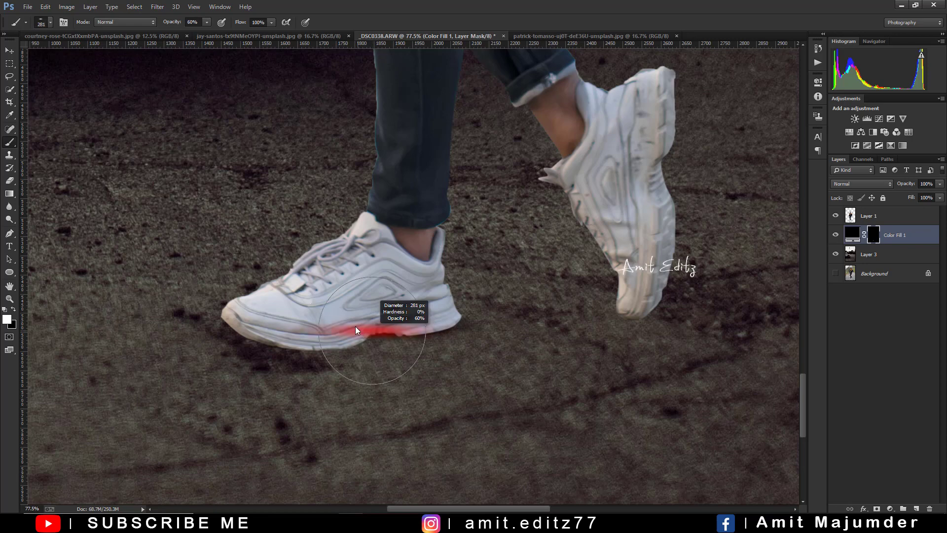
left_click_drag(180, 28, 174, 28)
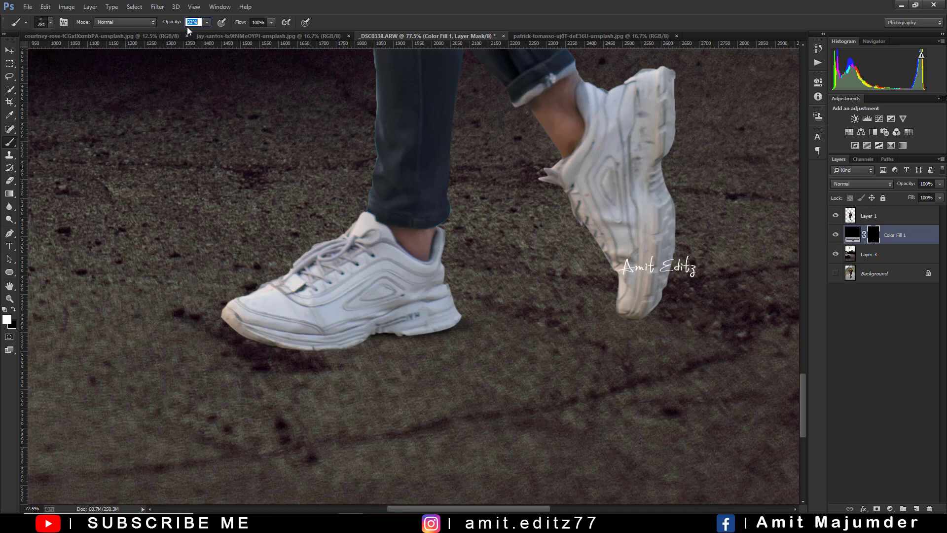
mouse_move(325, 344)
left_mouse_down()
mouse_move(382, 333)
mouse_move(304, 345)
left_mouse_up()
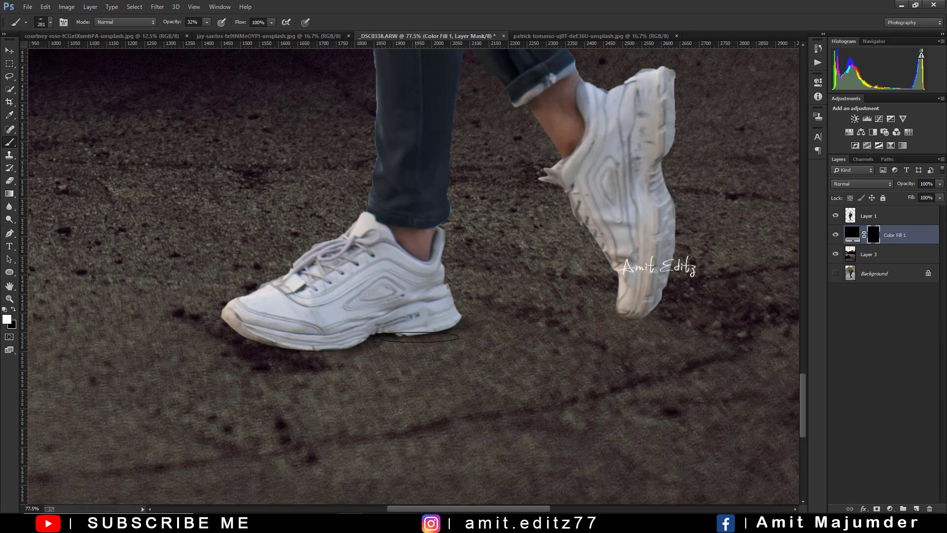
mouse_move(304, 345)
left_mouse_down()
mouse_move(432, 328)
mouse_move(424, 317)
mouse_move(311, 347)
left_mouse_up()
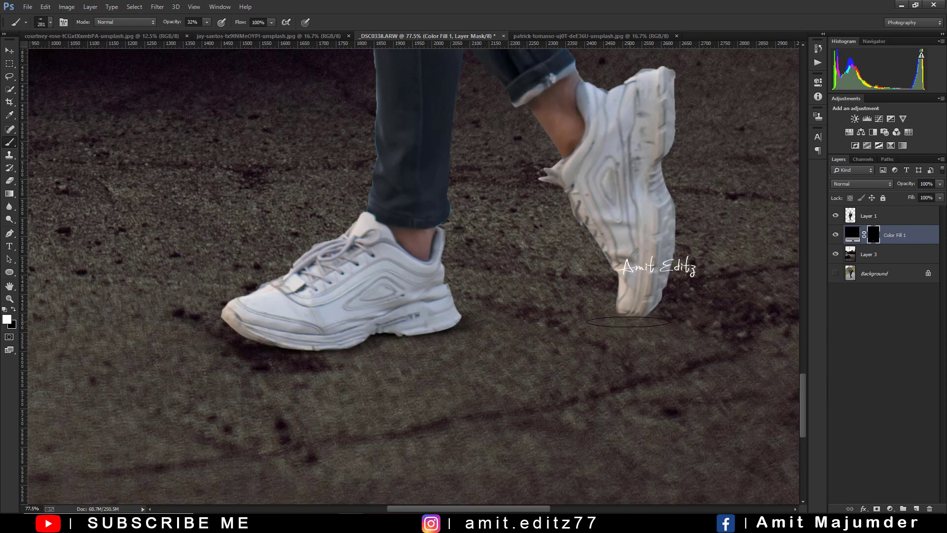
- Enlarge the brush, darken the shadow under the raised heel, and select Layer 1
key("bracketleft")
key("bracketleft")
key("bracketleft")
key("bracketleft")
key("bracketleft")
key("bracketright")
key("bracketright")
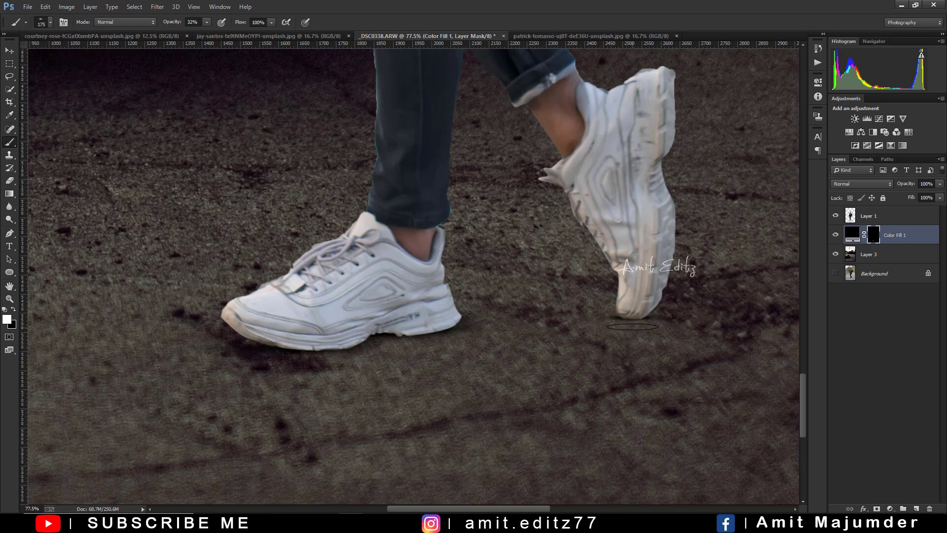
key("bracketright")
key("bracketright")
key("bracketright")
left_click(631, 320)
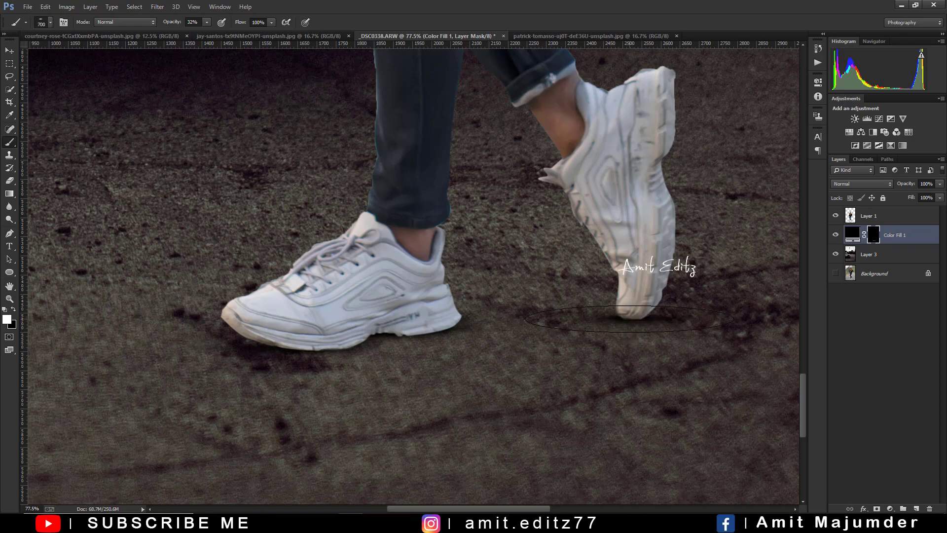
key("bracketright")
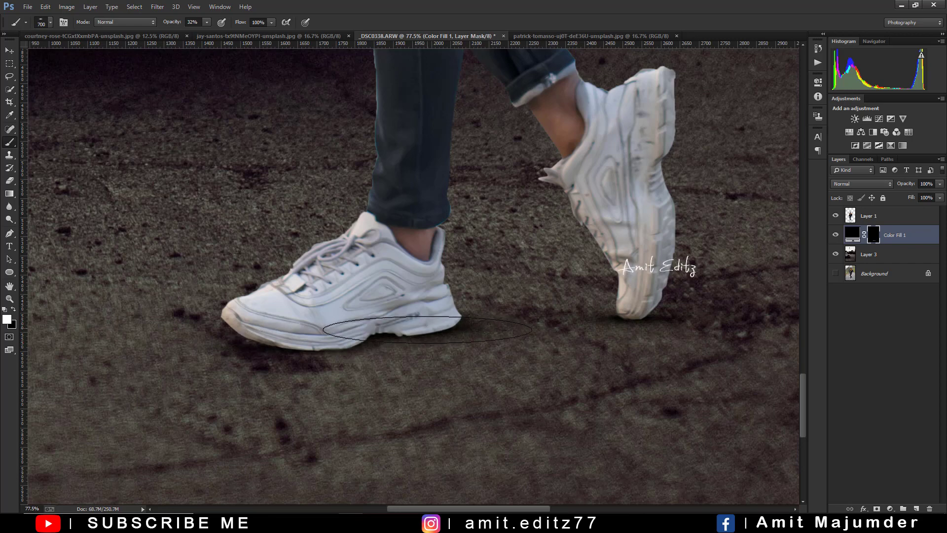
scroll(426, 327, "down", 3)
scroll(339, 341, "down", 3)
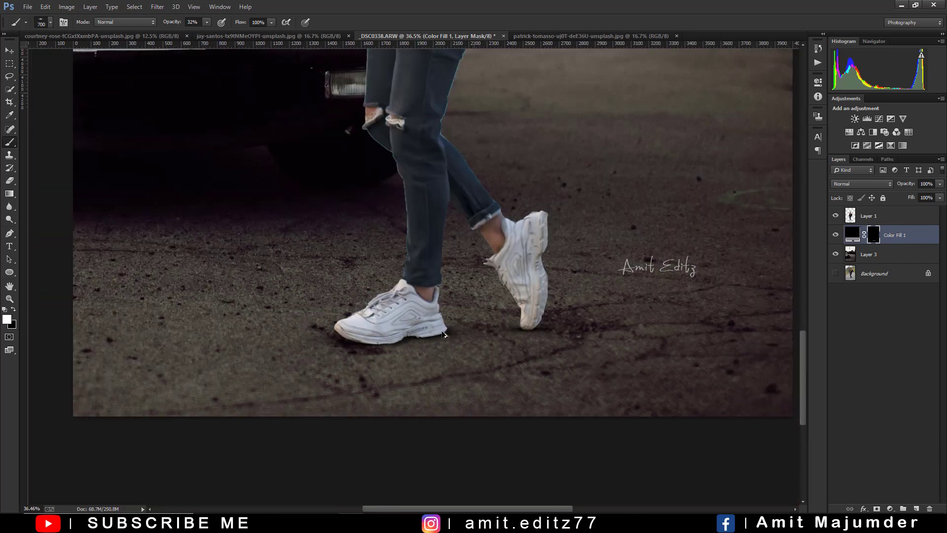
scroll(540, 298, "up", 3)
left_click(884, 216)
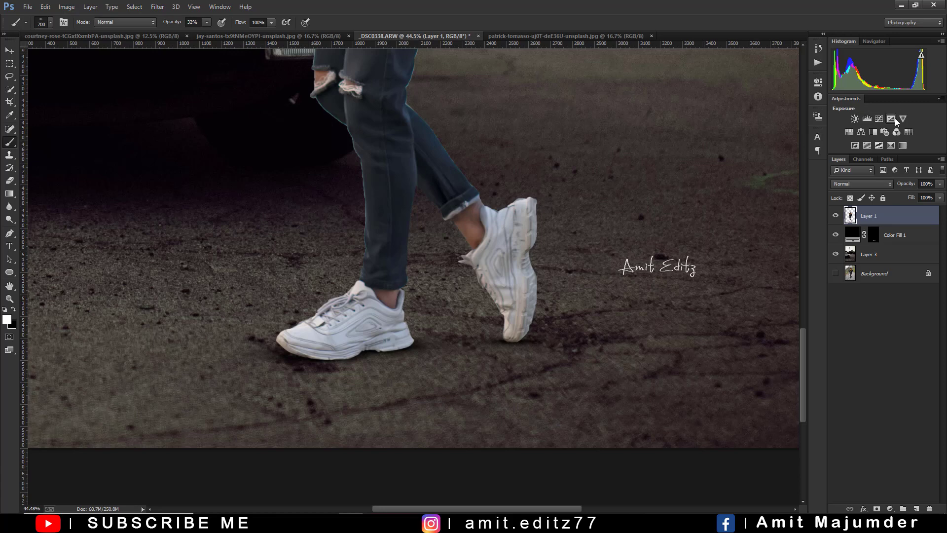
- Add an Exposure 1 adjustment at -8.51 clipped to the man, with its mask inverted
left_click(891, 118)
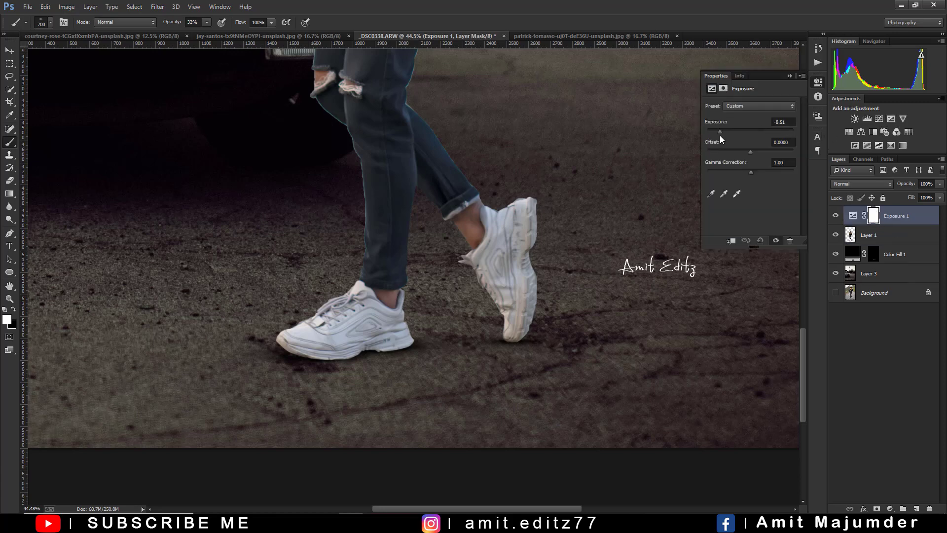
left_click(720, 134)
left_click(732, 242)
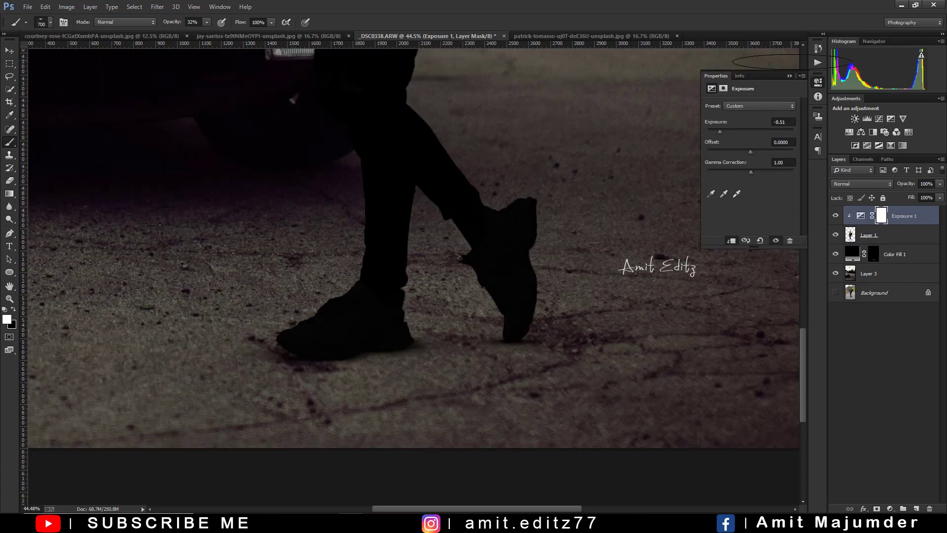
left_click(789, 76)
key("ctrl+i")
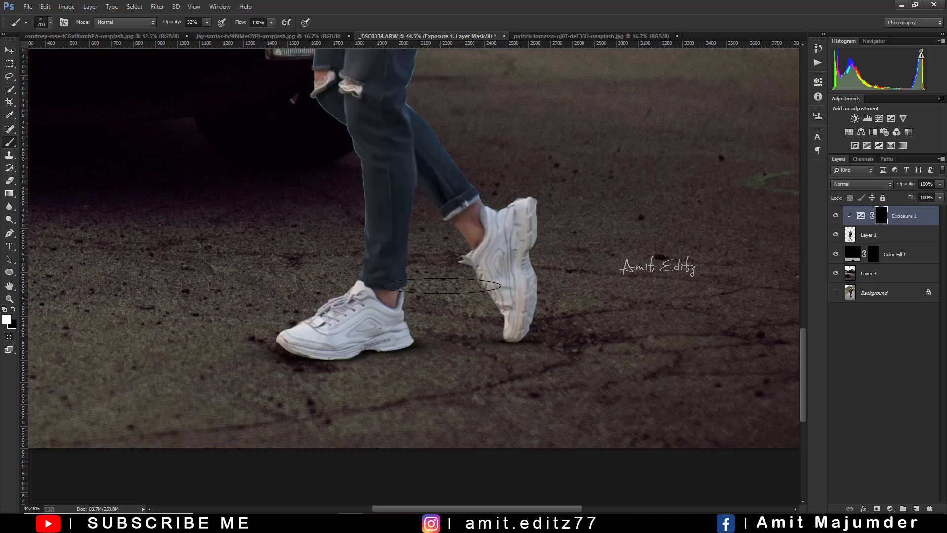
- With a soft round brush at low opacity, faintly darken around the front shoe's base
right_click(471, 350)
left_click(459, 355)
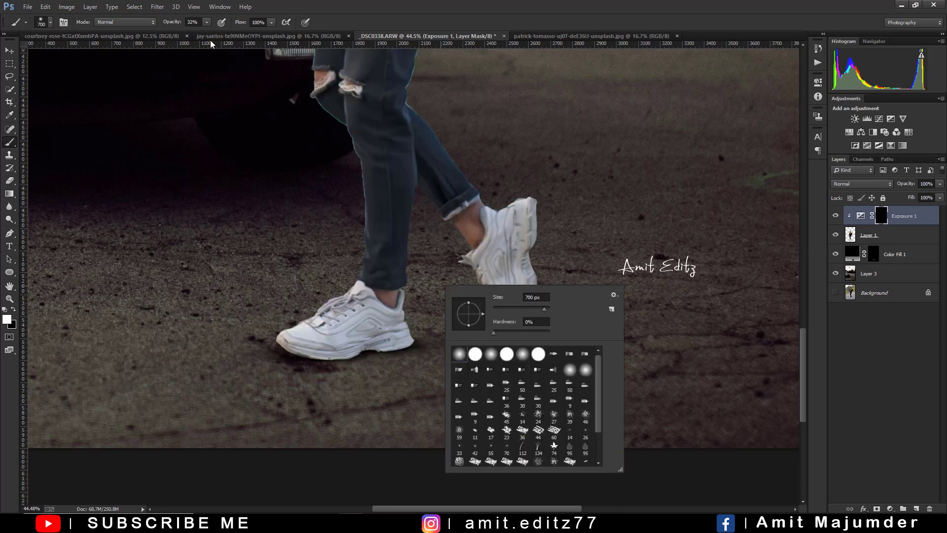
left_click_drag(193, 25, 181, 28)
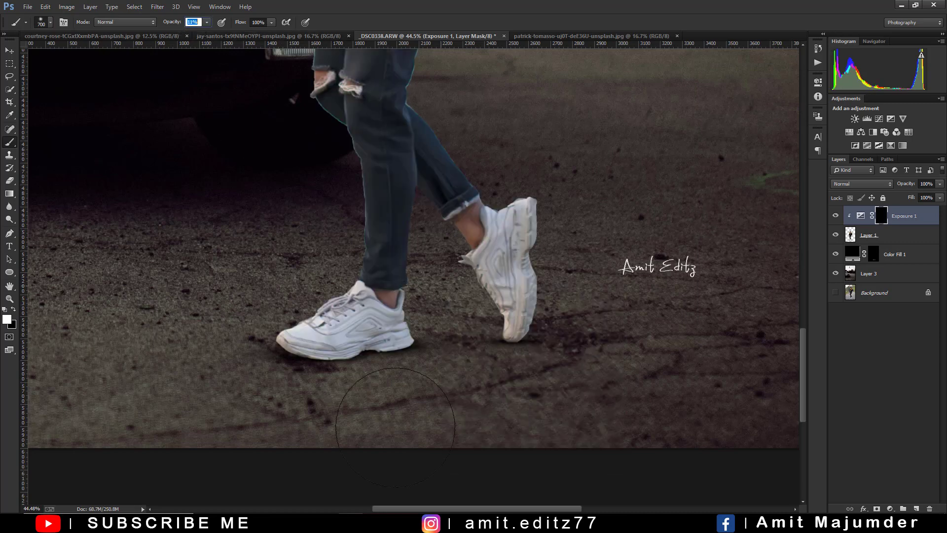
type("11")
mouse_move(348, 380)
left_mouse_down()
mouse_move(354, 364)
mouse_move(332, 379)
left_mouse_up()
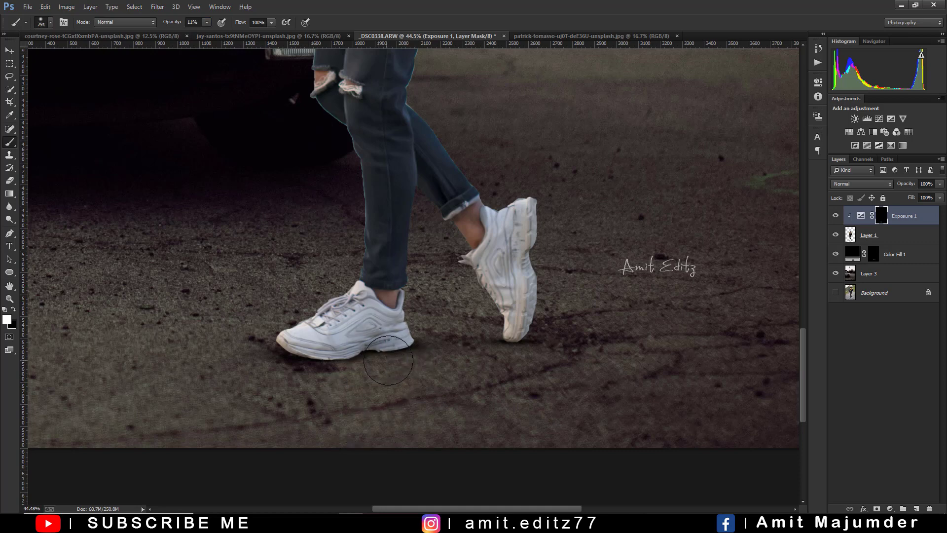
left_click(333, 379)
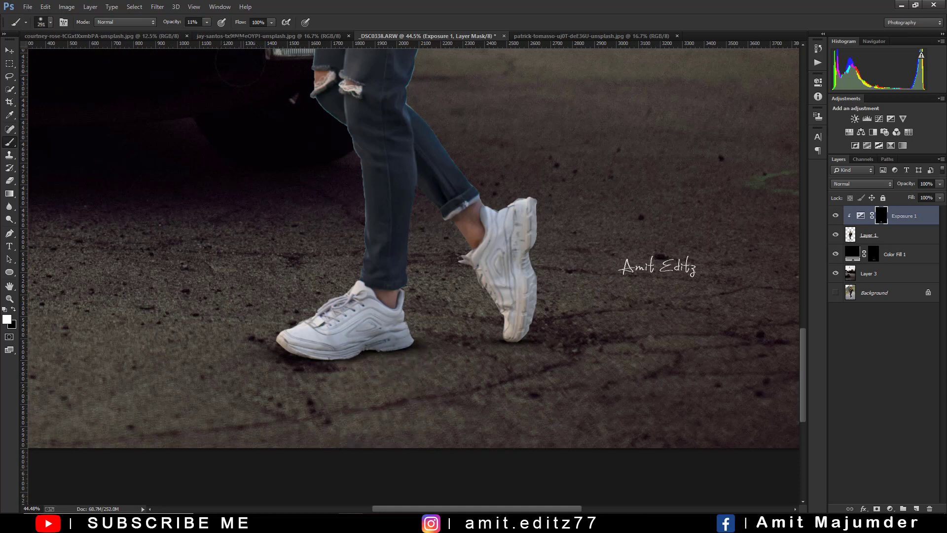
type("19")
left_click_drag(341, 296, 328, 301)
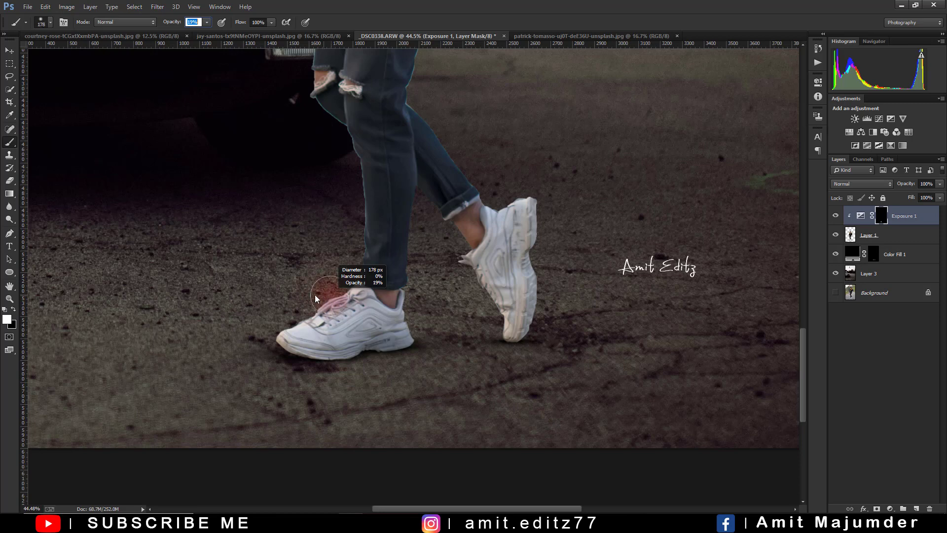
scroll(345, 371, "up", 1)
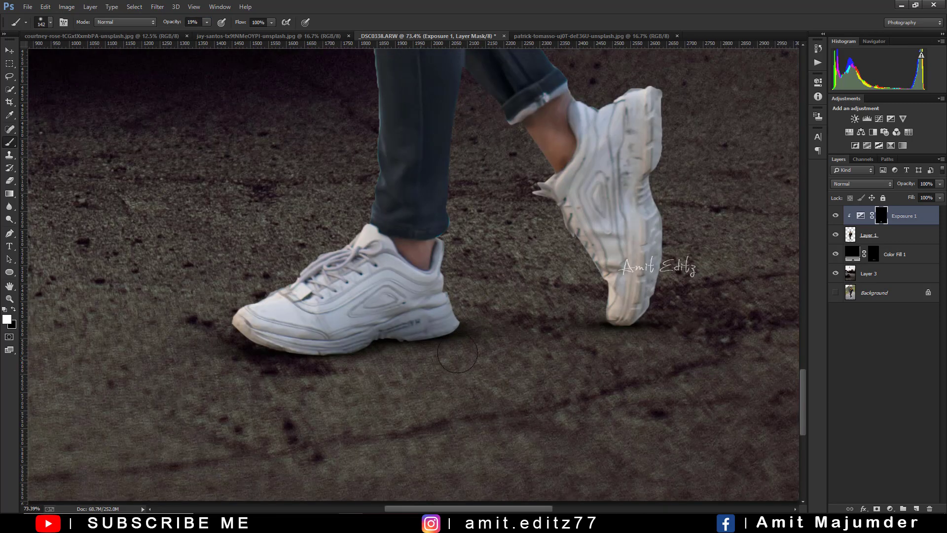
left_click_drag(207, 320, 296, 345)
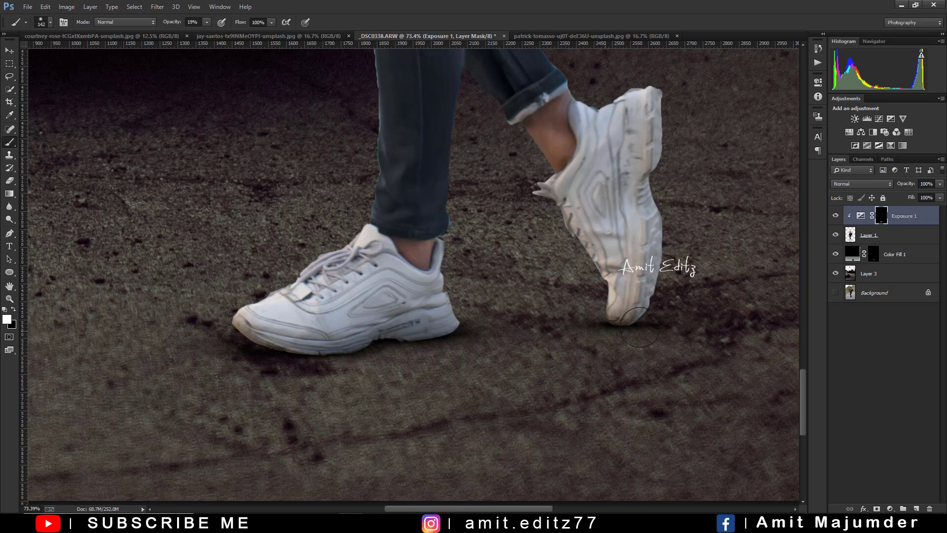
- Enlarge the brush to 420 px and darken the front shoe and lower jeans
left_click_drag(643, 342, 672, 353)
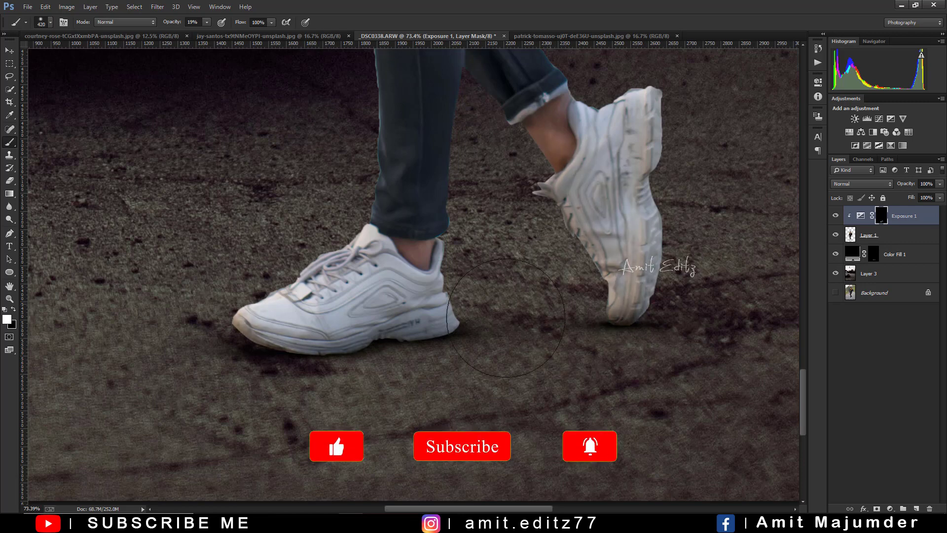
scroll(492, 340, "up", 1)
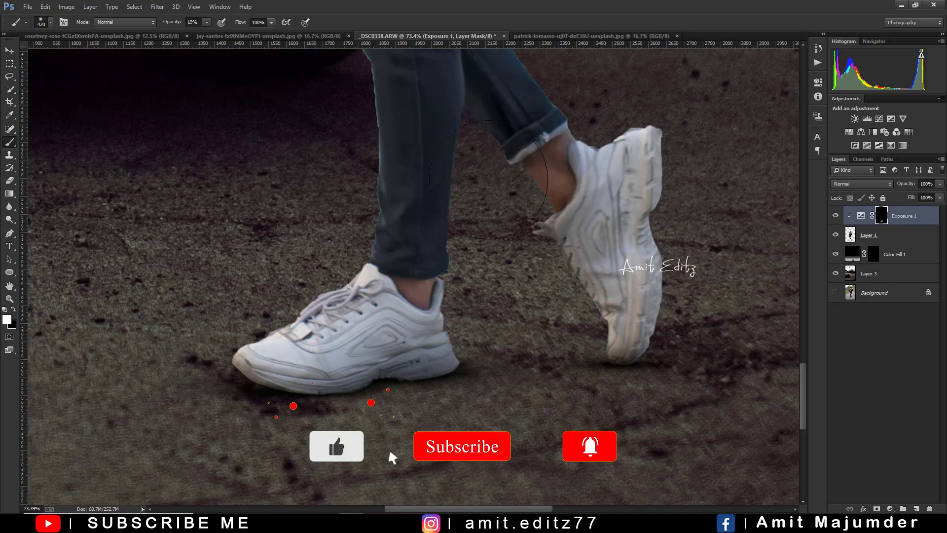
left_click_drag(178, 362, 355, 214)
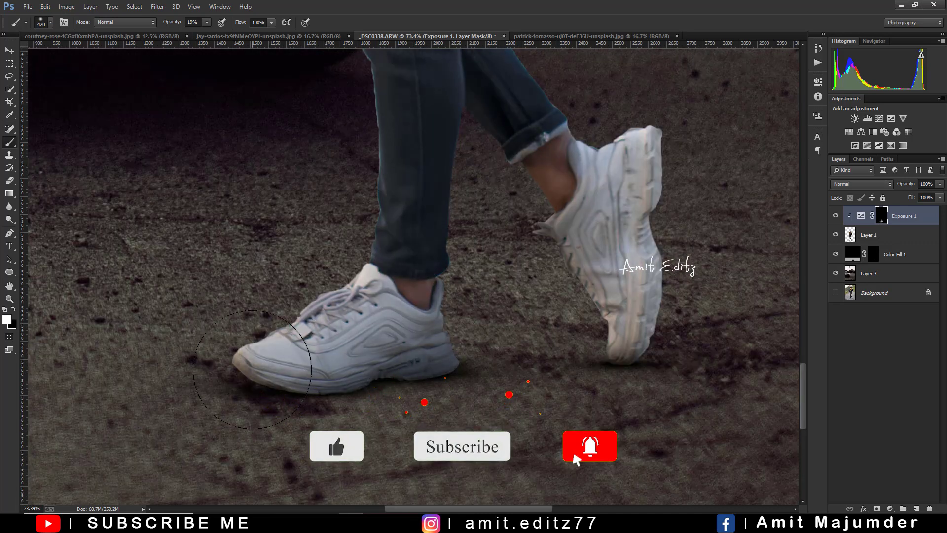
scroll(355, 214, "down", 3, "alt")
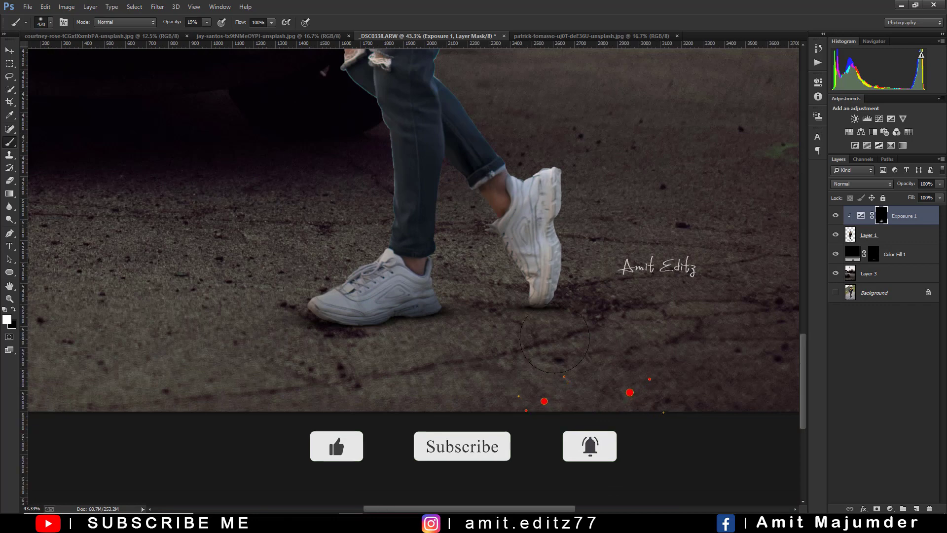
scroll(546, 346, "up", 4)
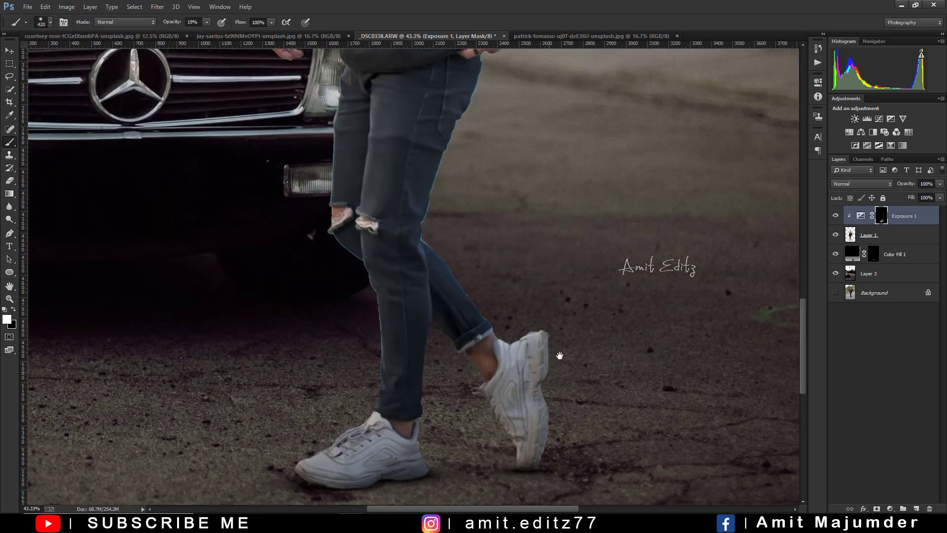
left_click_drag(561, 355, 501, 328)
- Lower the brush opacity, enlarge it to about 564 px, and review the legs
key("bracketleft")
key("bracketleft")
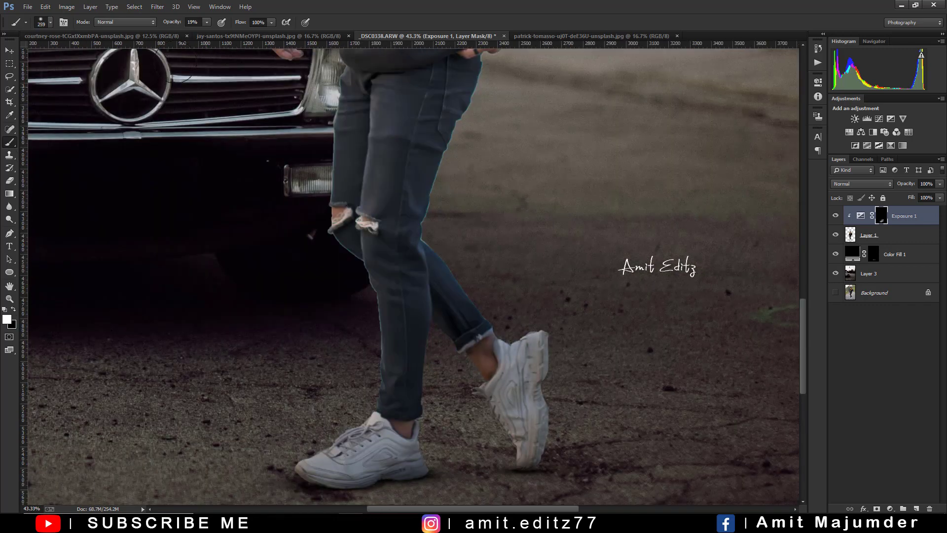
left_click(188, 23)
left_click_drag(401, 263, 359, 341)
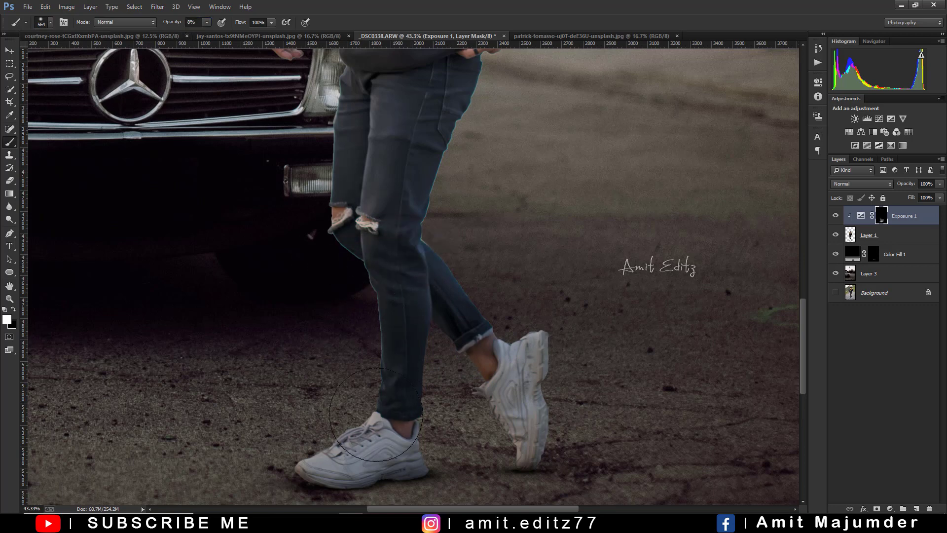
scroll(444, 108, "up", 1)
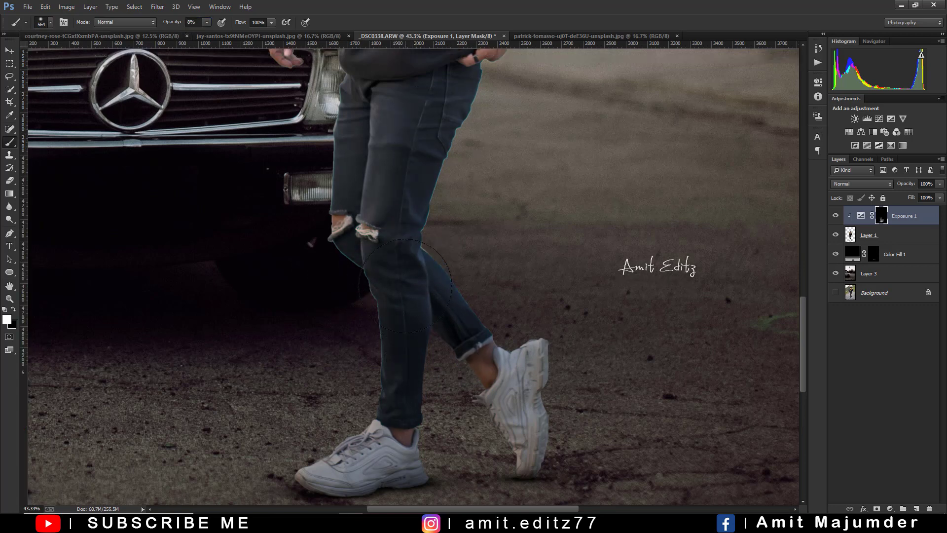
scroll(445, 108, "up", 1)
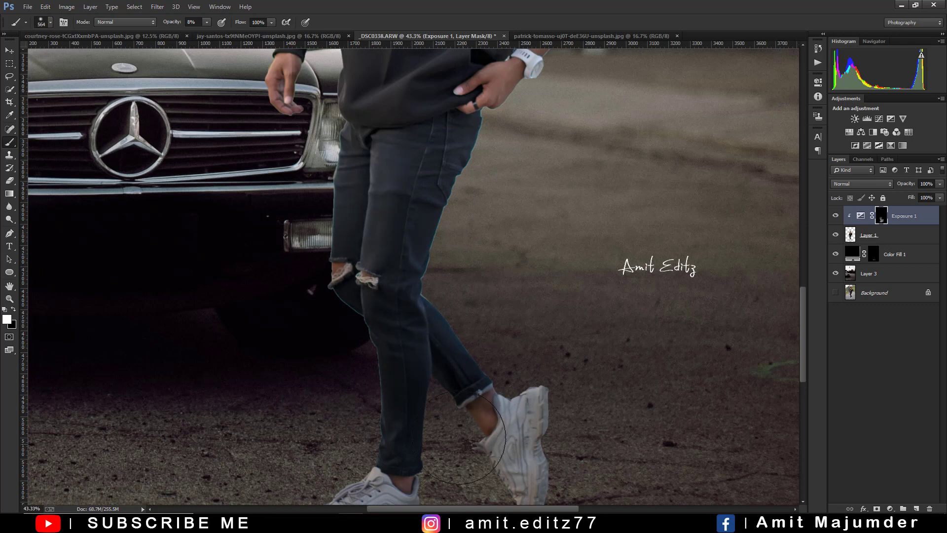
scroll(442, 303, "down", 3)
scroll(442, 303, "down", 3)
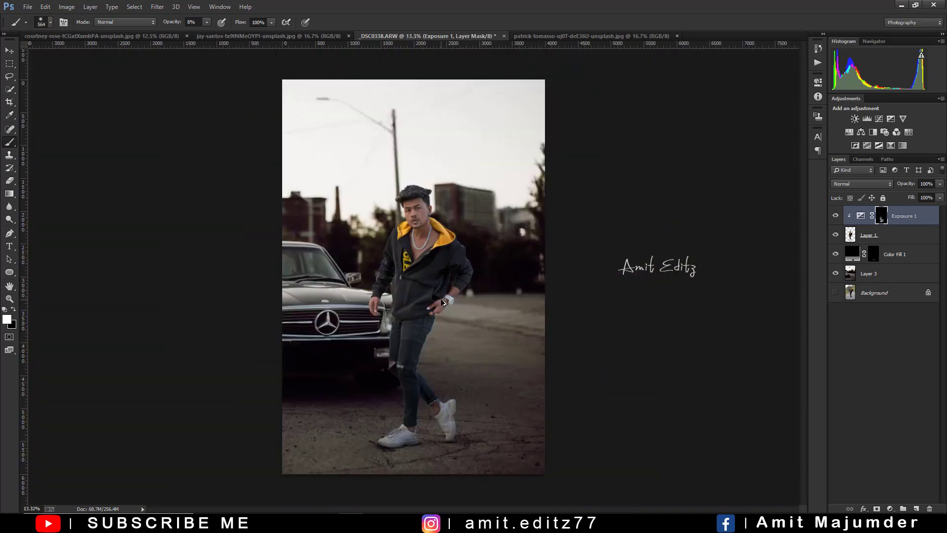
scroll(444, 308, "up", 2)
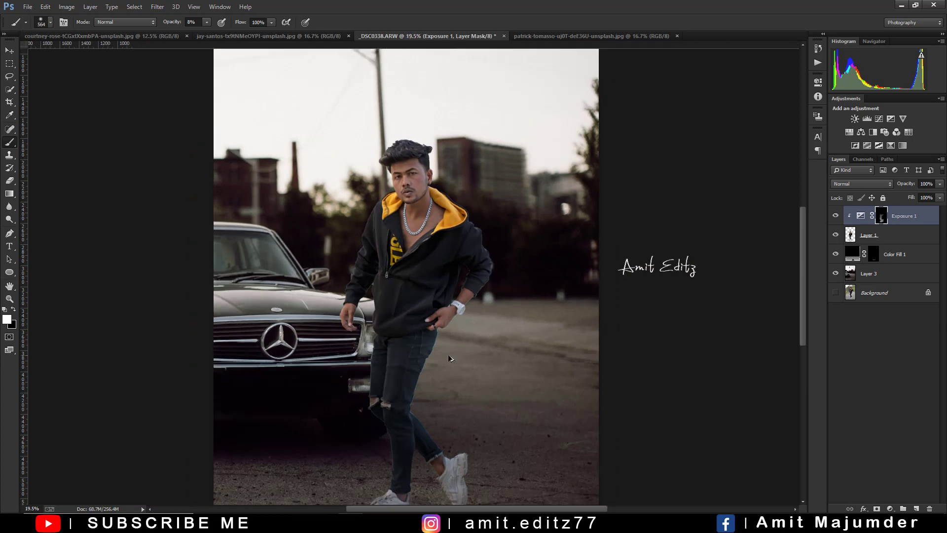
scroll(449, 355, "down", 2)
scroll(458, 348, "down", 1)
scroll(457, 348, "down", 1)
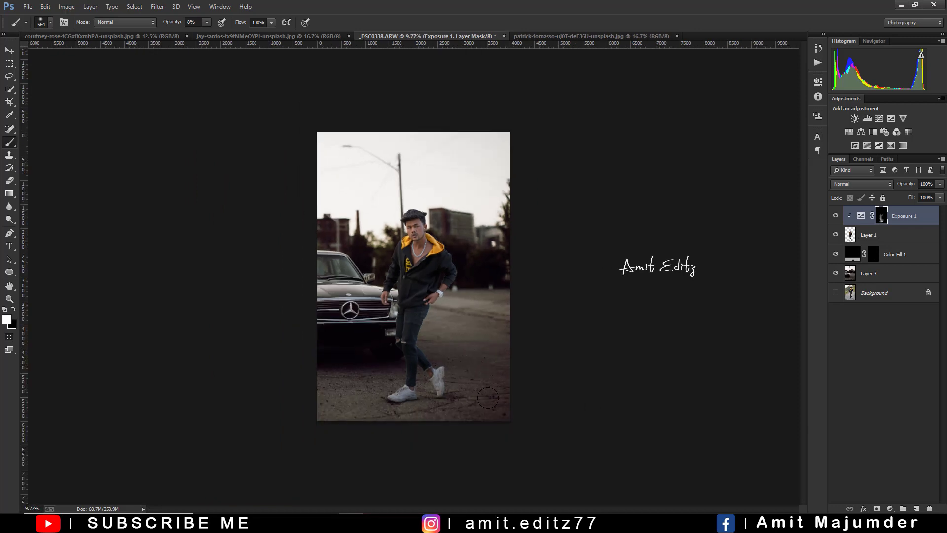
- Paint a flattened oval shadow under the shoes on the Color Fill 1 mask, then set it to 83% opacity
left_click(874, 253)
right_click(376, 270)
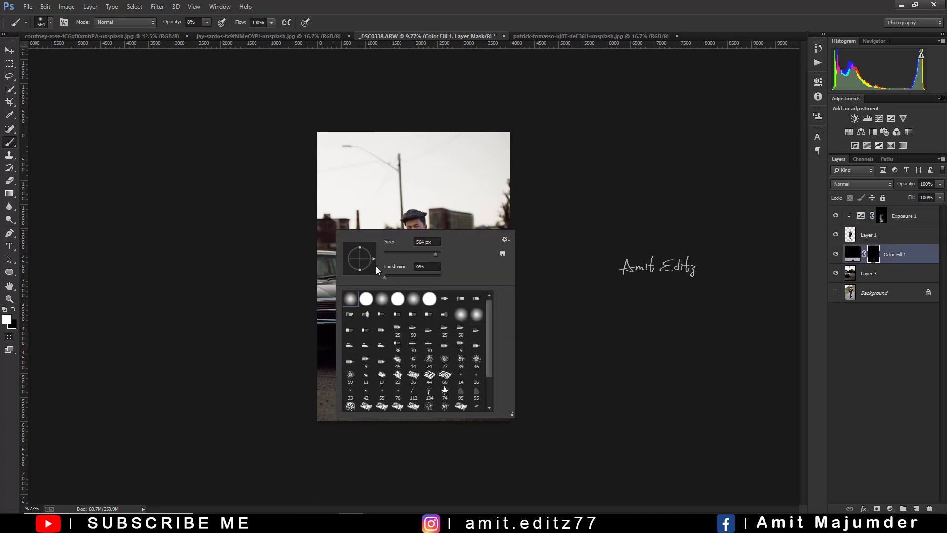
left_click_drag(358, 248, 360, 260)
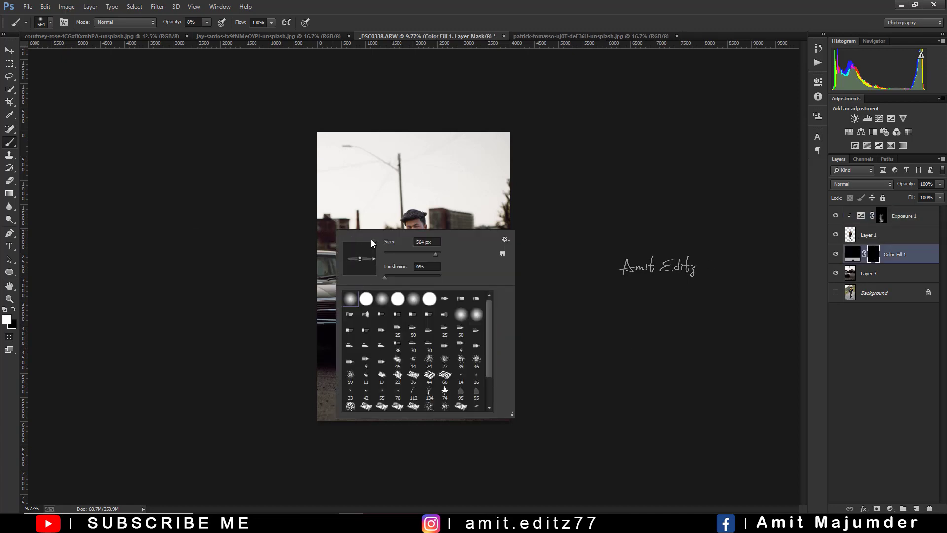
left_click(383, 223)
scroll(410, 297, "up", 2)
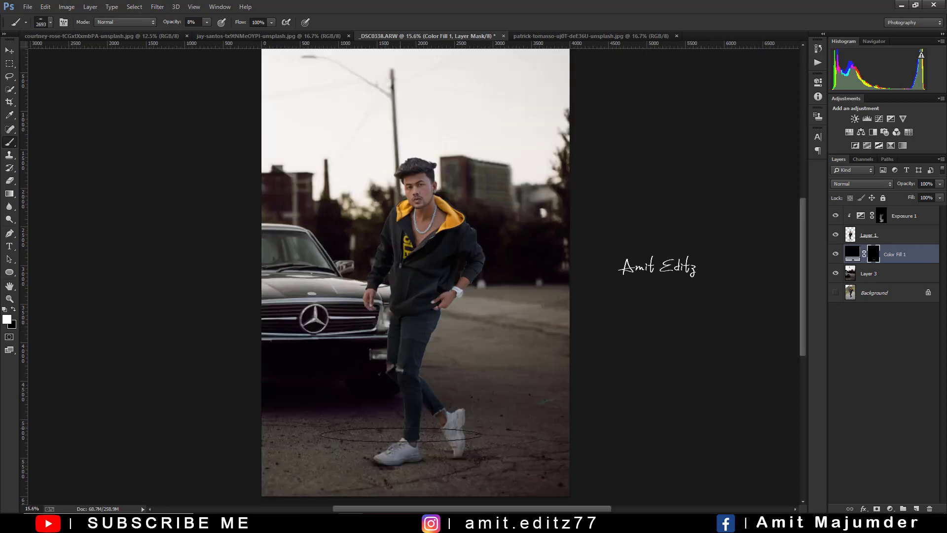
left_click(394, 453)
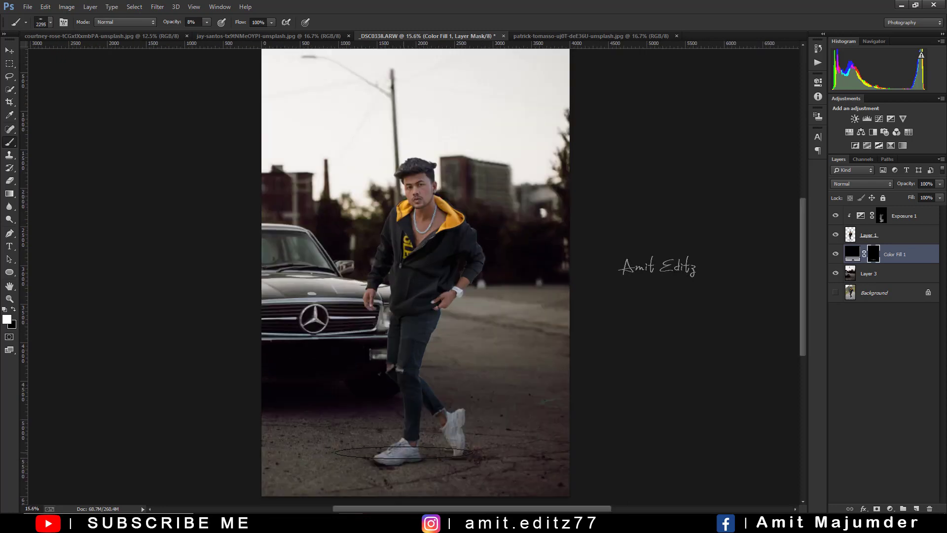
left_click_drag(402, 458, 348, 463)
scroll(496, 374, "down", 1)
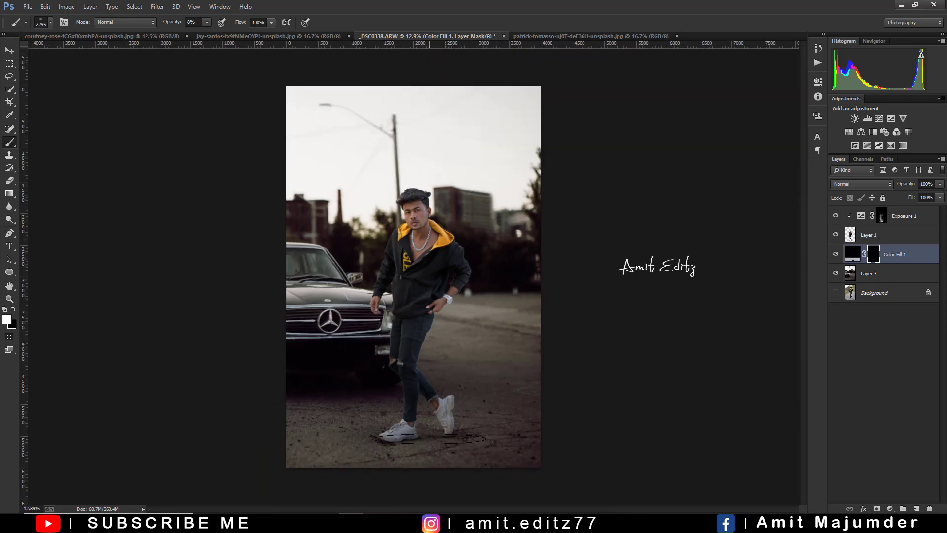
left_click_drag(429, 438, 398, 444)
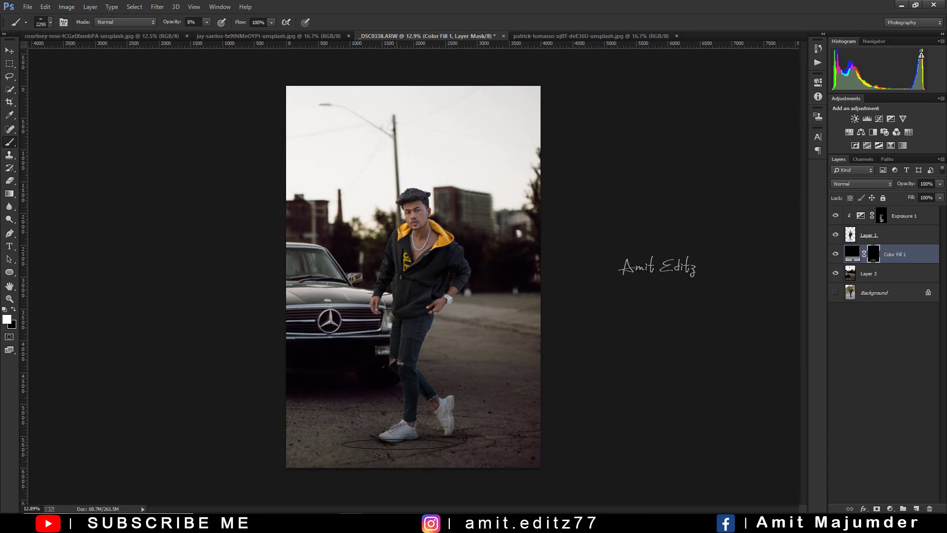
scroll(487, 412, "down", 2)
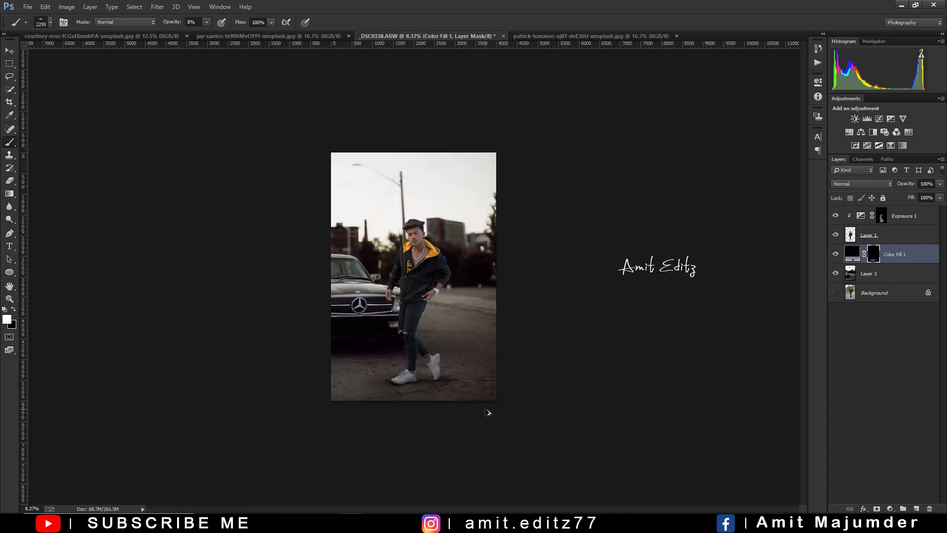
scroll(488, 412, "up", 2)
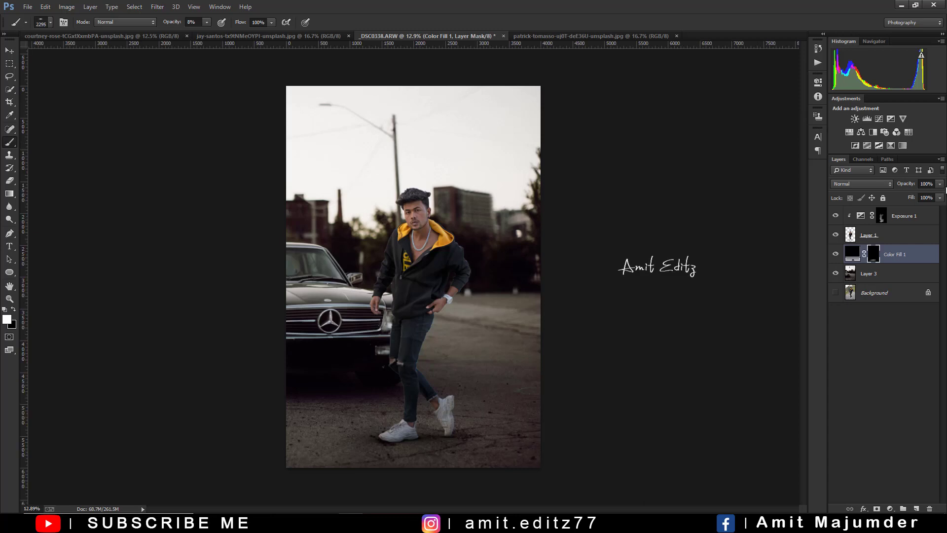
left_click_drag(941, 186, 934, 200)
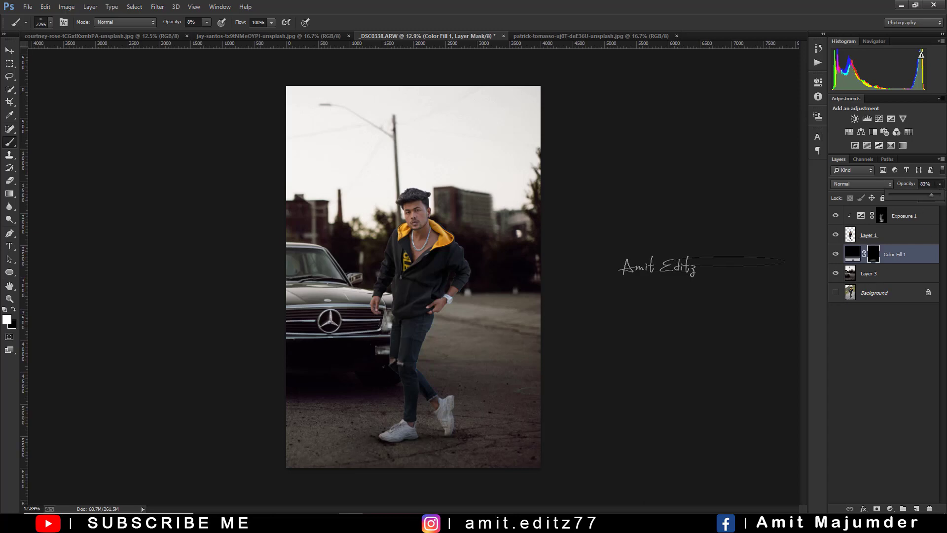
- Paint the Exposure 1 mask over leg and jacket with a round 1427 px brush
left_click(9, 50)
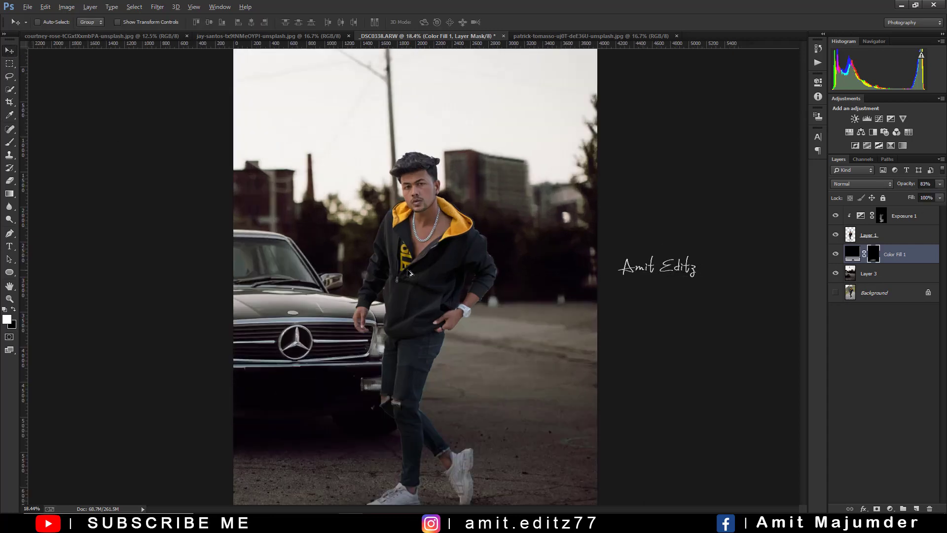
scroll(629, 254, "up", 2)
left_click(881, 222)
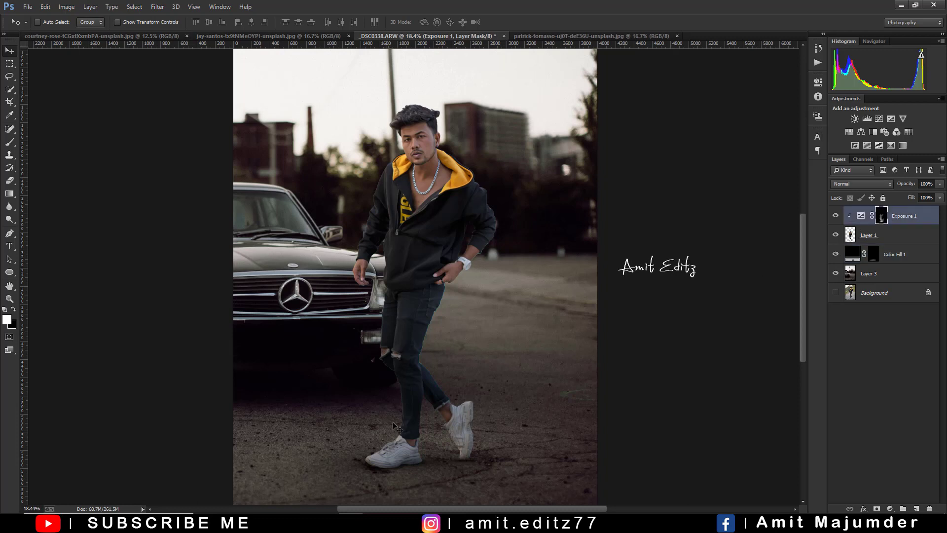
left_click(9, 143)
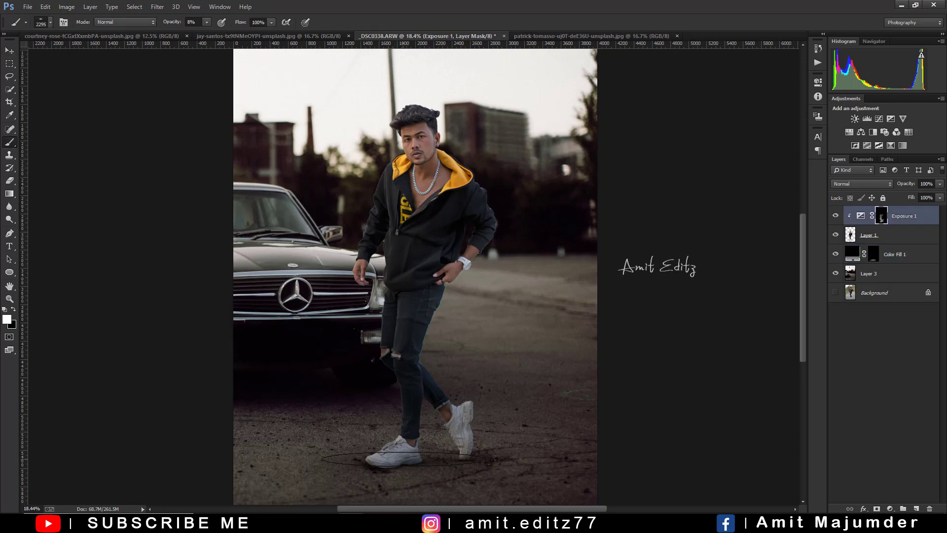
right_click(399, 375)
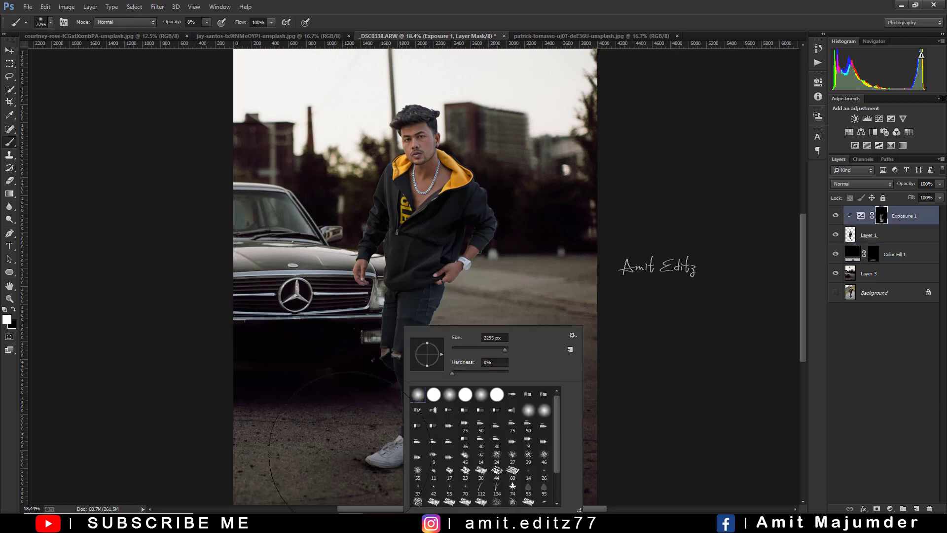
left_click_drag(303, 371, 276, 371)
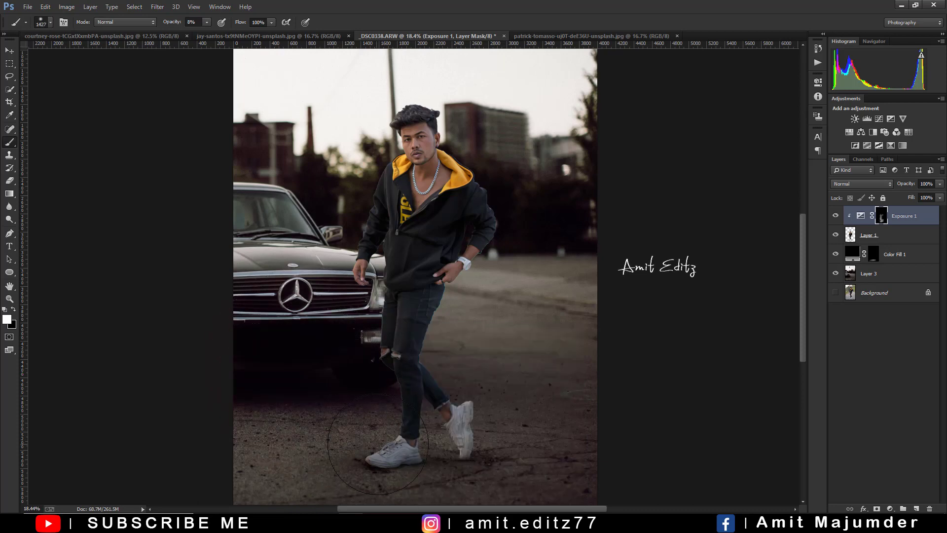
mouse_move(389, 371)
left_mouse_down()
mouse_move(390, 285)
mouse_move(355, 266)
left_mouse_up()
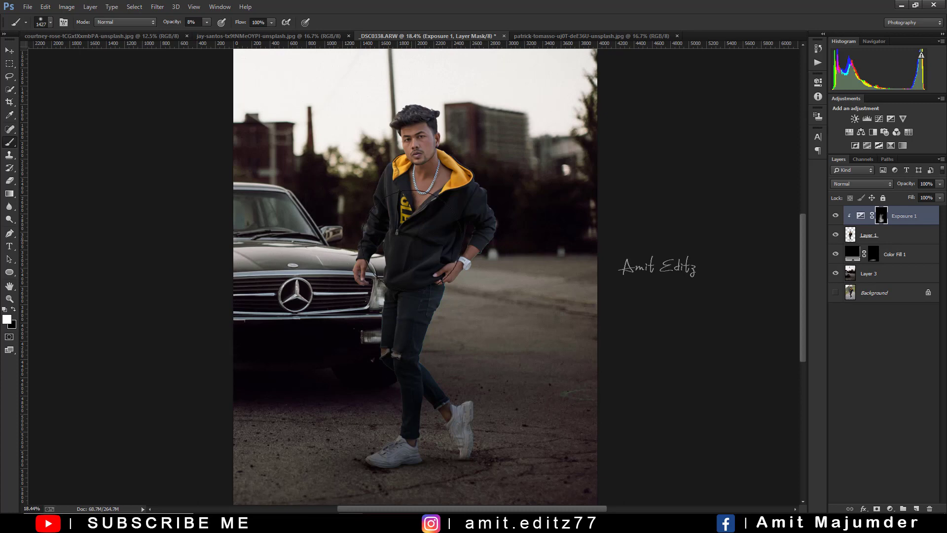
scroll(414, 243, "down", 3)
- Apply Camera Raw to Layer 1: Oranges luminance +50, Shadows +23, Contrast +11, Blacks +13, Texture +6
left_click(891, 237)
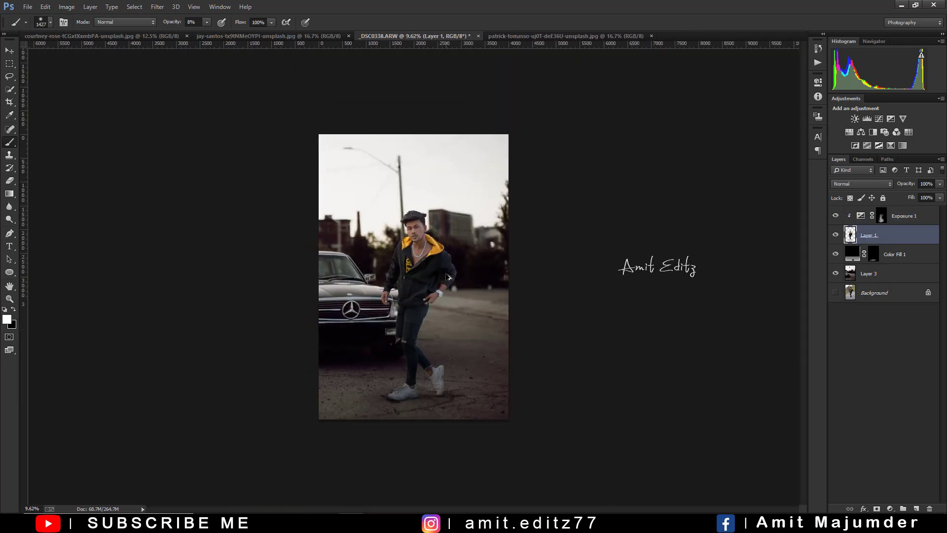
scroll(569, 214, "down", 2)
scroll(569, 213, "up", 2)
left_click(159, 7)
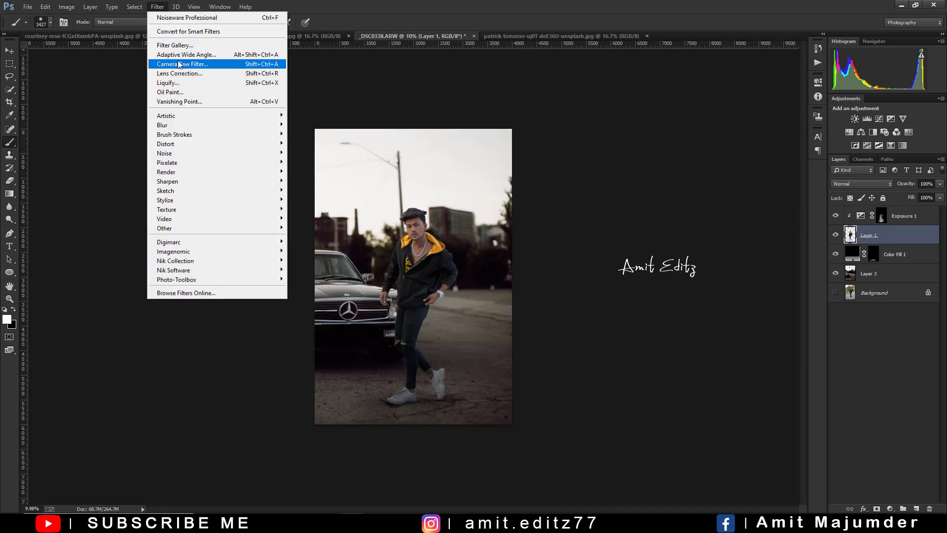
left_click(181, 65)
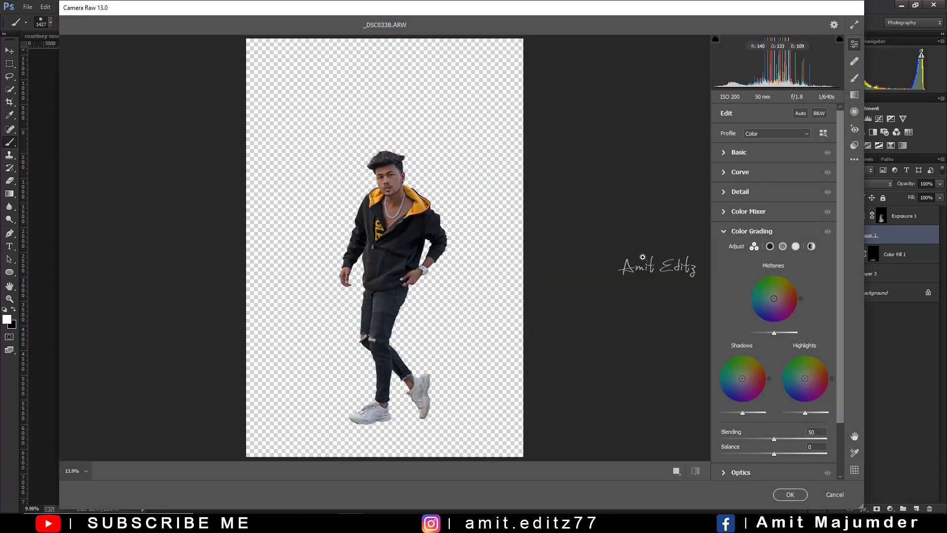
left_click(769, 211)
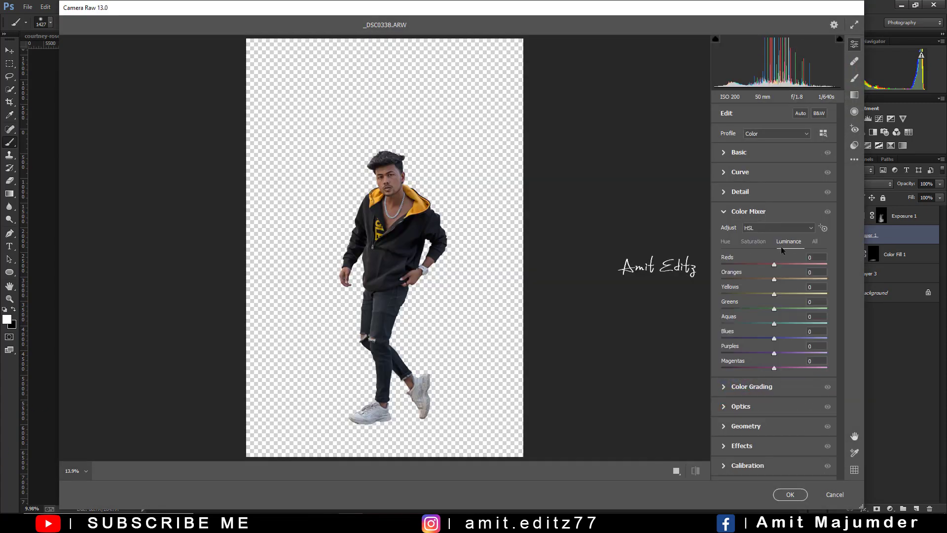
left_click_drag(774, 280, 800, 280)
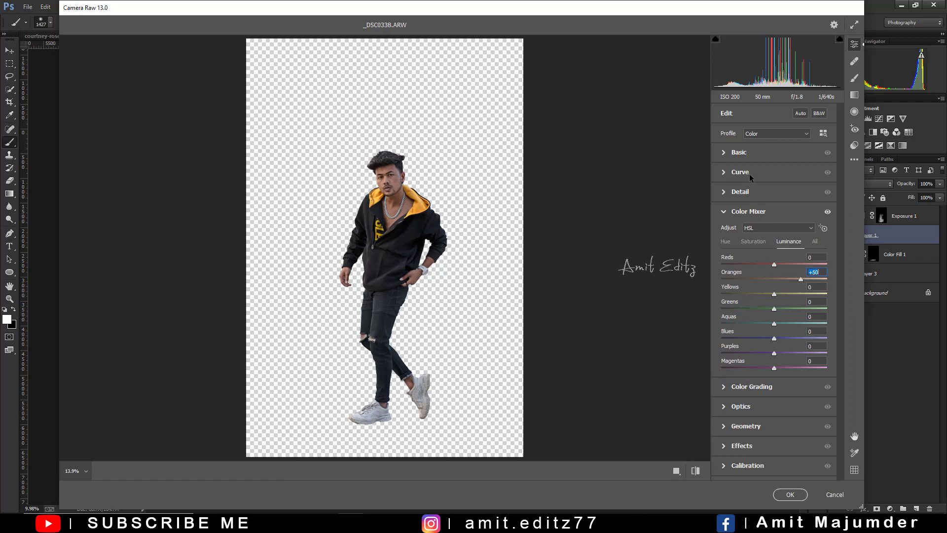
left_click(746, 154)
mouse_move(779, 273)
left_mouse_down()
mouse_move(786, 274)
mouse_move(781, 305)
left_mouse_up()
left_click_drag(774, 244, 779, 245)
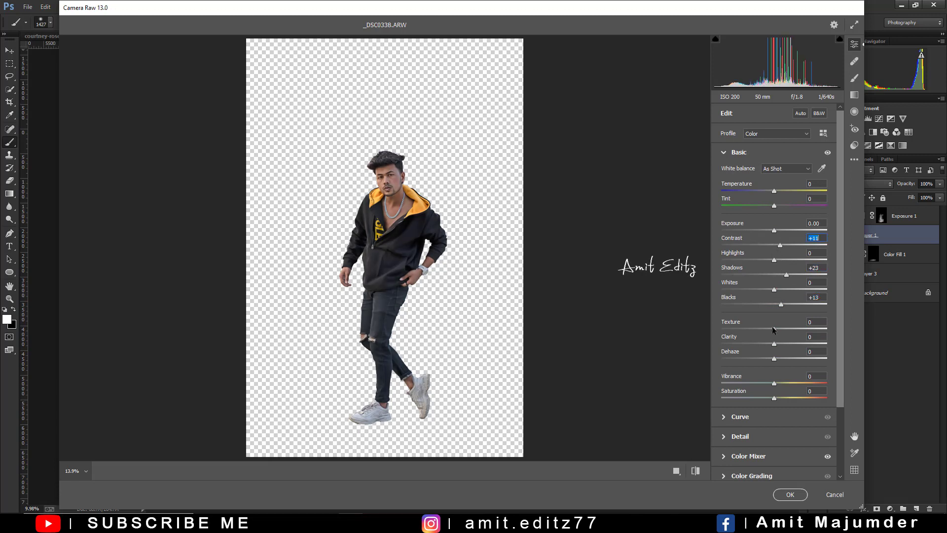
left_click_drag(774, 329, 777, 330)
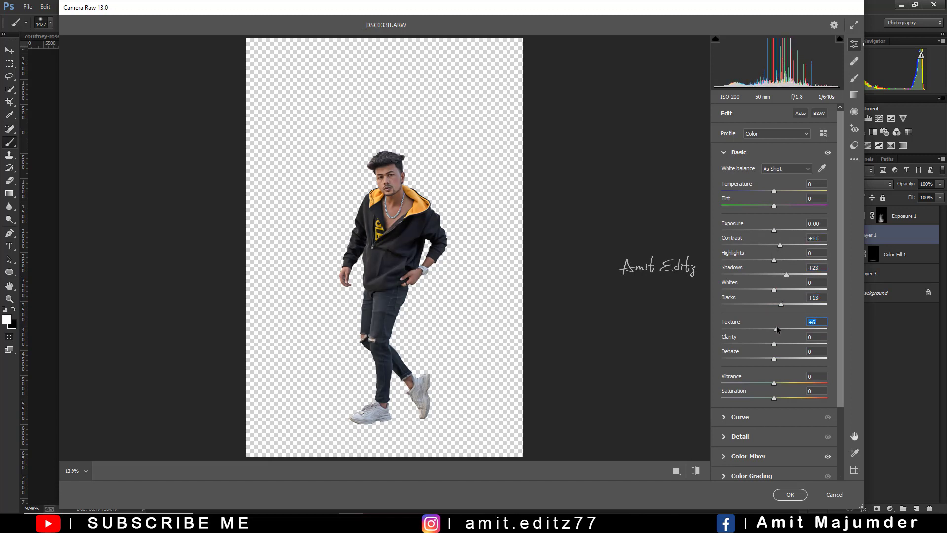
left_click(790, 496)
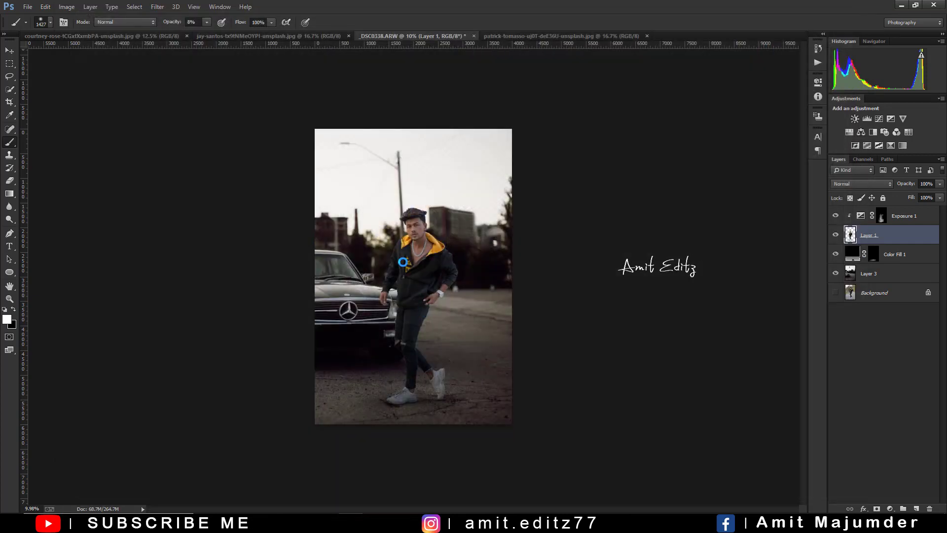
- Add an Exposure 2 adjustment at +12.18 clipped to the man, with its mask inverted
left_click_drag(403, 262, 403, 260)
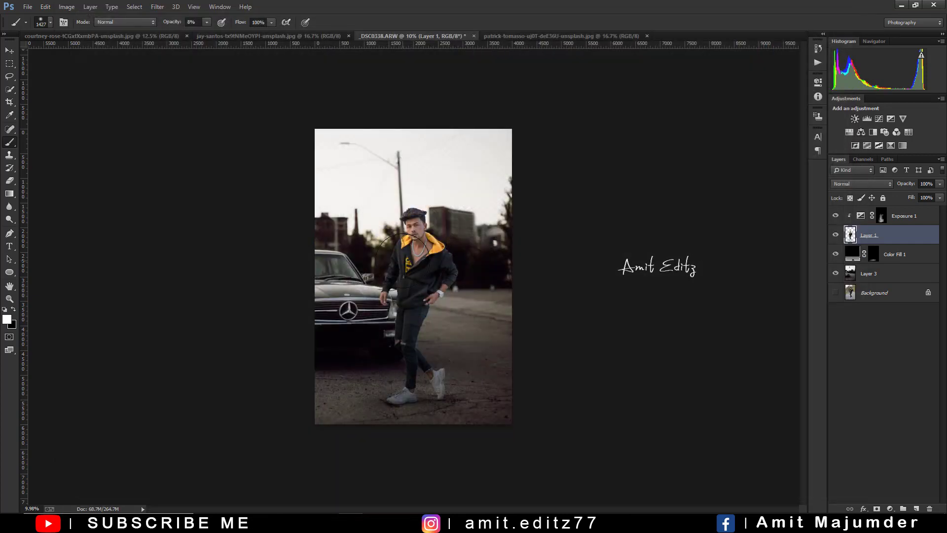
scroll(409, 247, "up", 4)
scroll(415, 247, "down", 1)
scroll(419, 247, "down", 2)
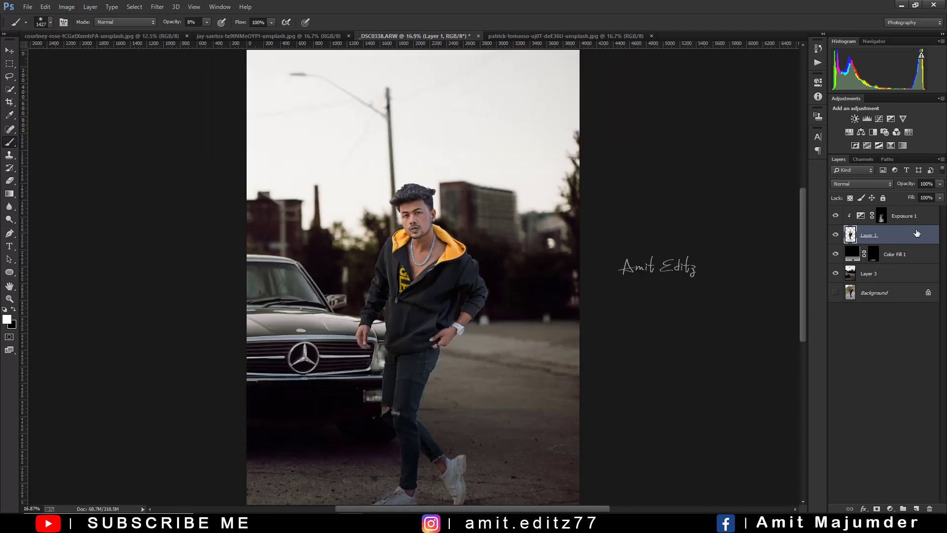
left_click(906, 219)
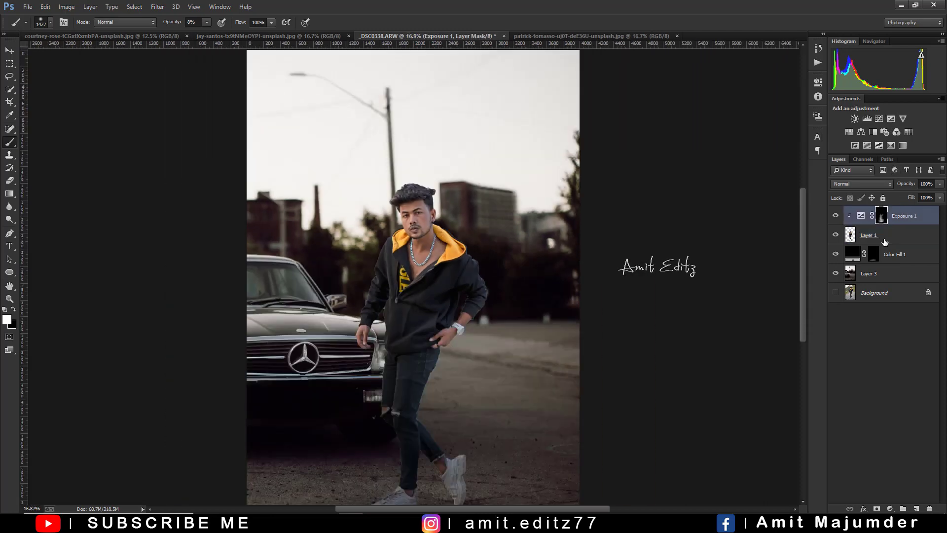
left_click(890, 119)
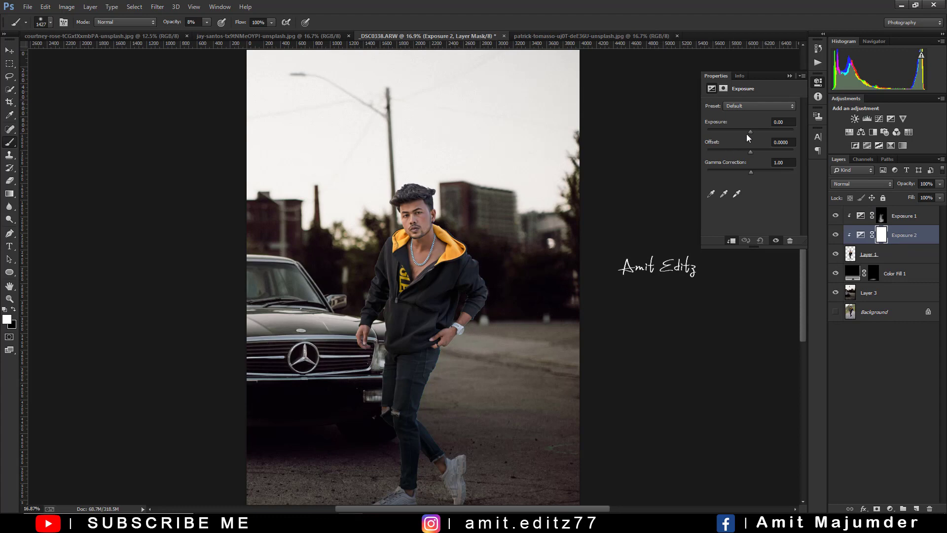
left_click_drag(750, 131, 785, 137)
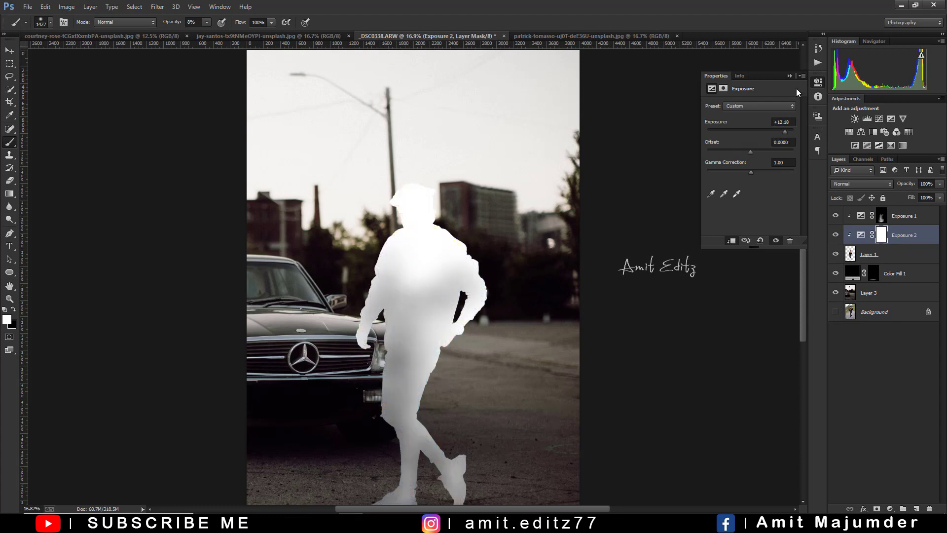
left_click(819, 81)
key("ctrl+i")
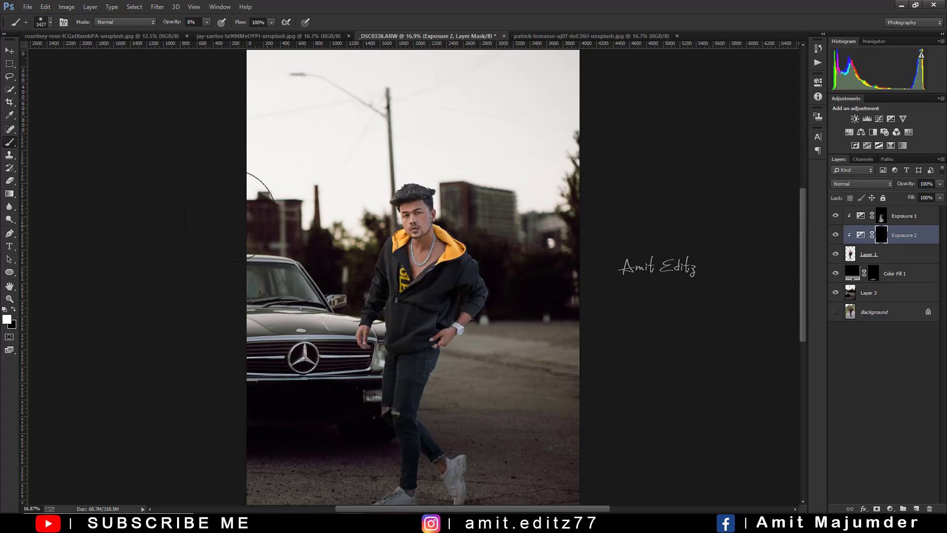
- Angle the brush tip, set 16% opacity, and brighten the dark outline along the hood's top
right_click(434, 243)
left_click_drag(437, 239, 435, 223)
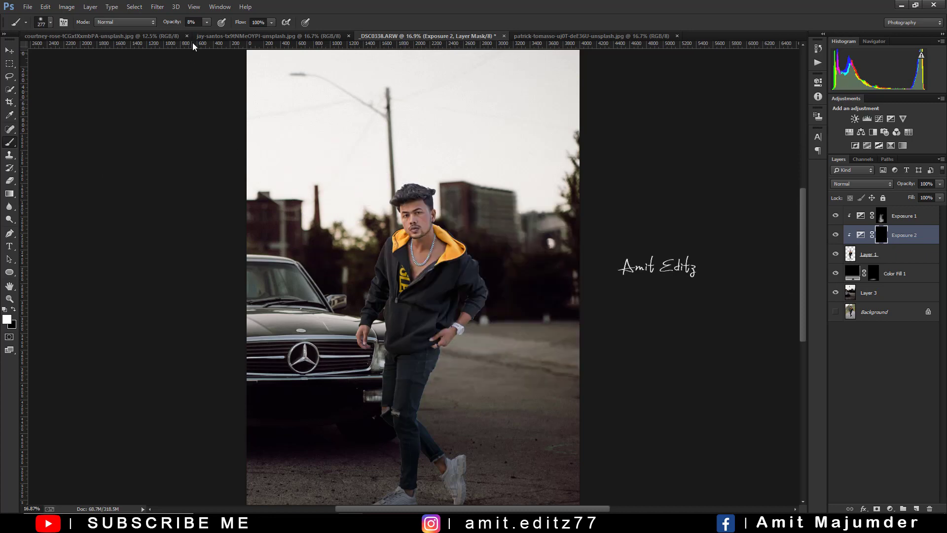
left_click(193, 23)
type("16")
key("Return")
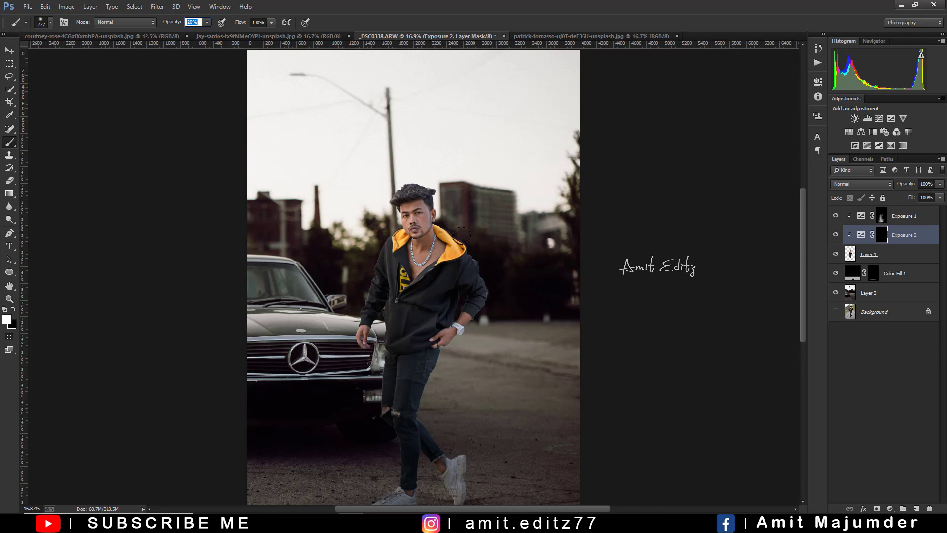
scroll(456, 261, "up", 2)
scroll(456, 261, "up", 2)
scroll(456, 260, "up", 2)
scroll(456, 261, "up", 1)
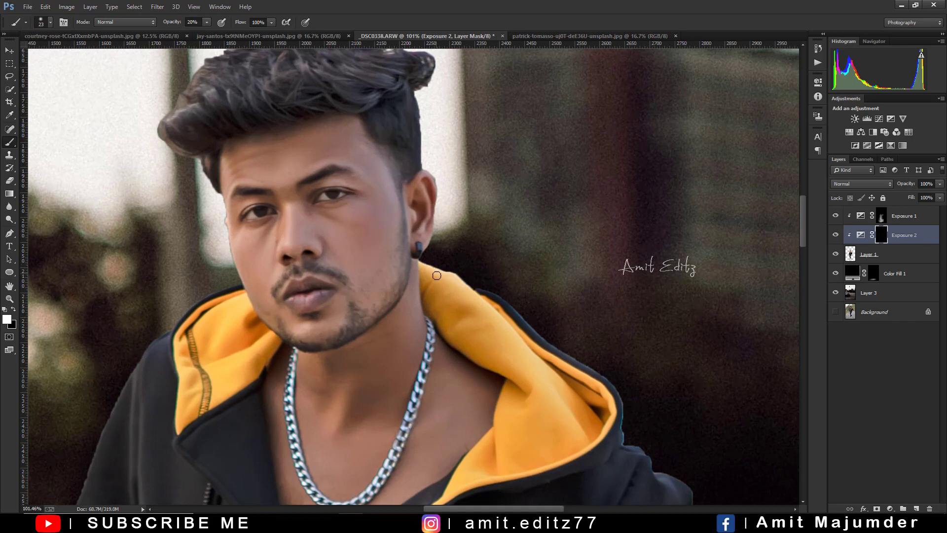
mouse_move(453, 273)
left_mouse_down()
mouse_move(609, 384)
mouse_move(634, 451)
mouse_move(672, 469)
left_mouse_up()
- At 33% opacity, lighten the dark outlines on the hood edges, ear and shoulder
left_click(194, 22)
type("33")
key("Return")
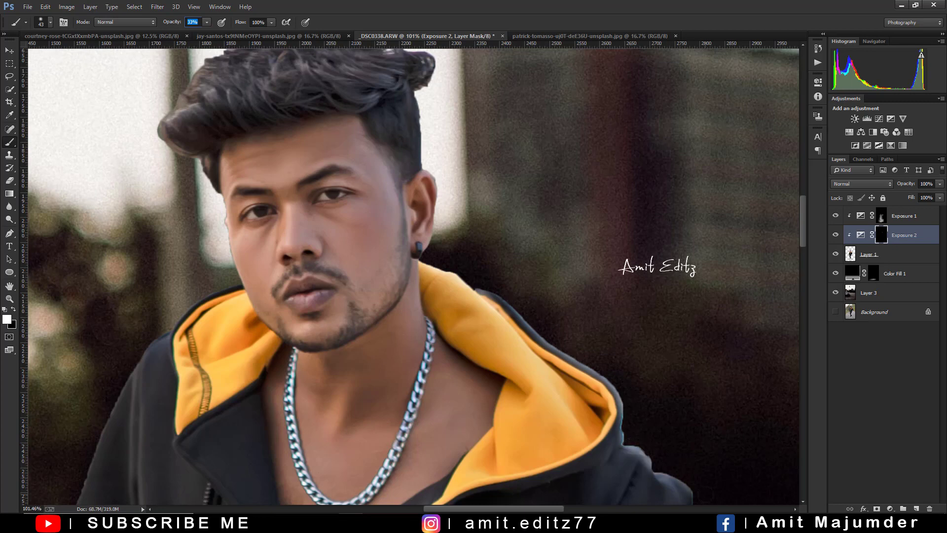
mouse_move(506, 295)
left_mouse_down()
mouse_move(552, 340)
mouse_move(598, 356)
left_mouse_up()
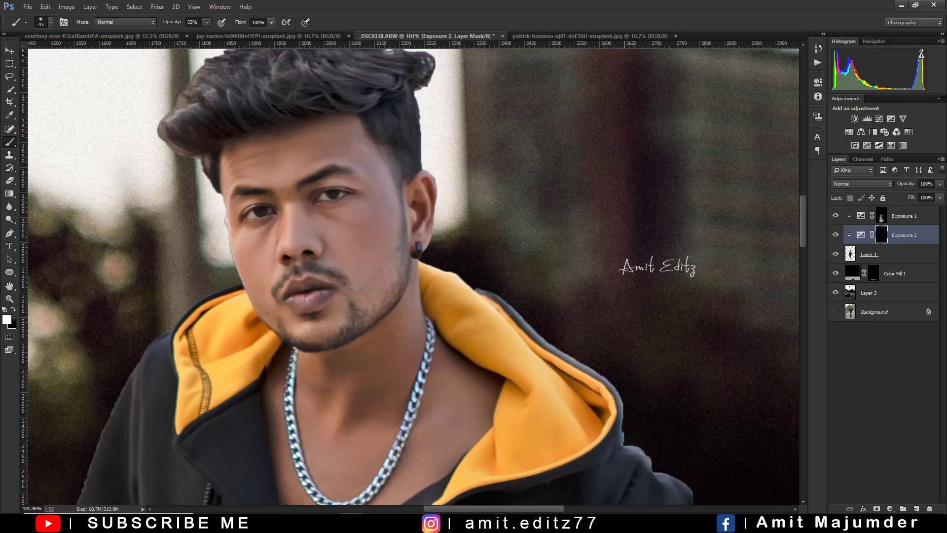
left_click_drag(488, 289, 449, 271)
mouse_move(433, 173)
left_mouse_down()
mouse_move(438, 187)
mouse_move(425, 163)
mouse_move(443, 232)
mouse_move(443, 201)
left_mouse_up()
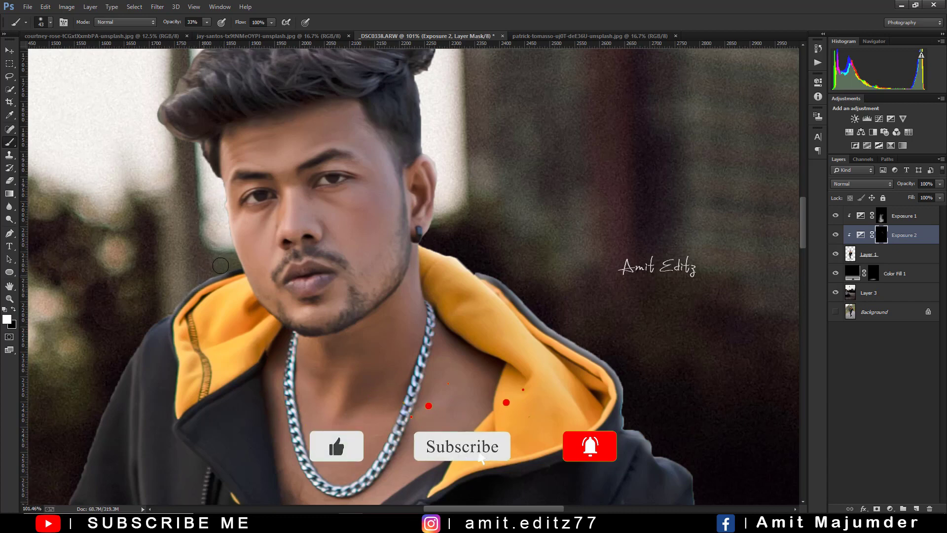
key("bracketleft")
key("bracketleft")
key("bracketleft")
scroll(239, 268, "down", 3)
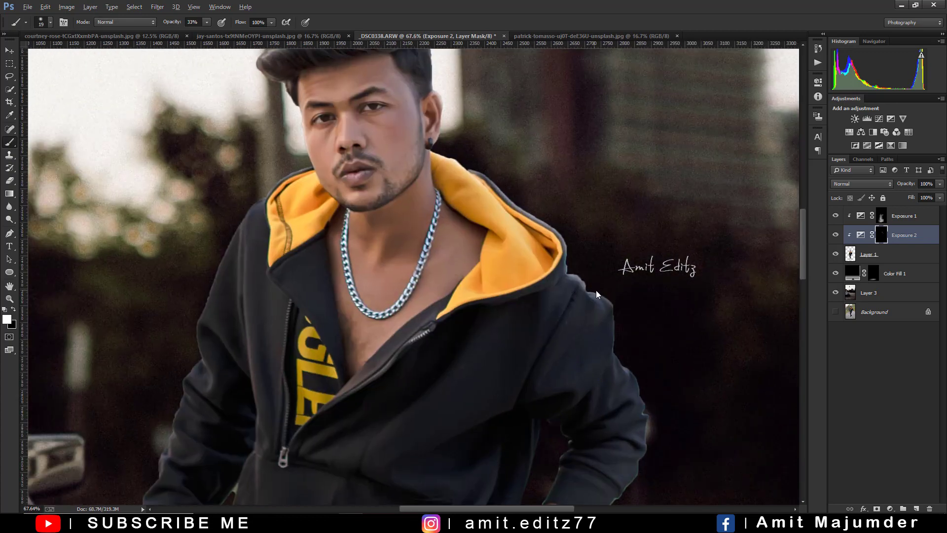
key("bracketright")
key("bracketright")
left_click_drag(605, 301, 616, 326)
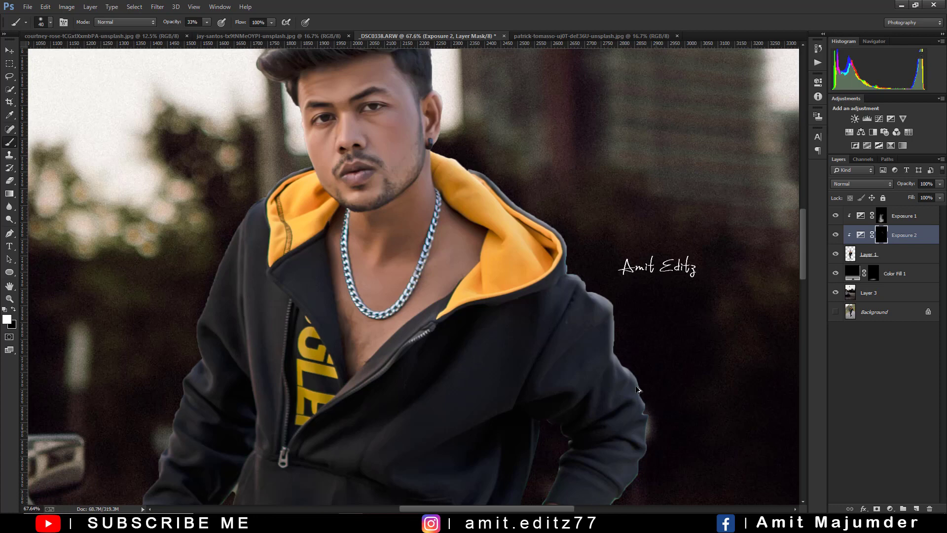
scroll(592, 299, "up", 3)
- Paint out the bright fringe on the right shoulder, then set a fine tip at 4% opacity
key("x")
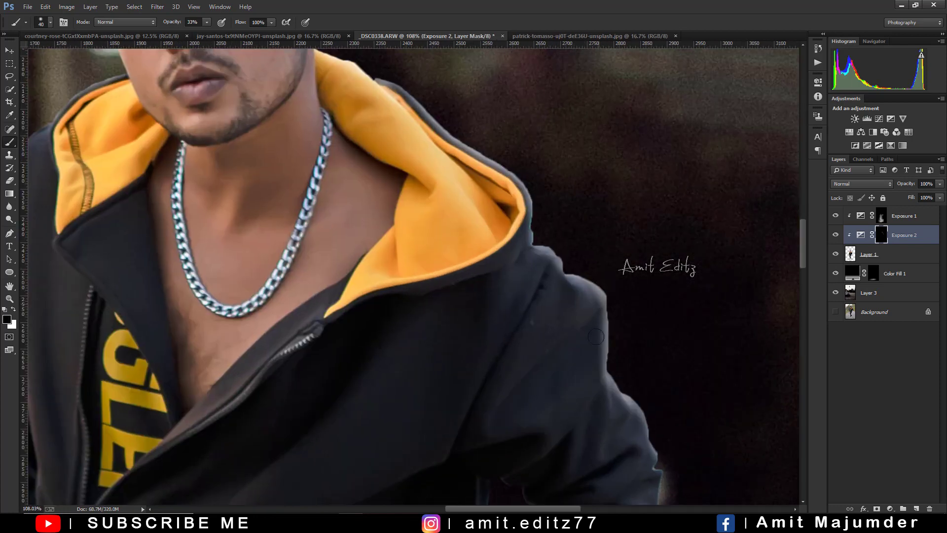
left_click_drag(601, 302, 591, 385)
key("x")
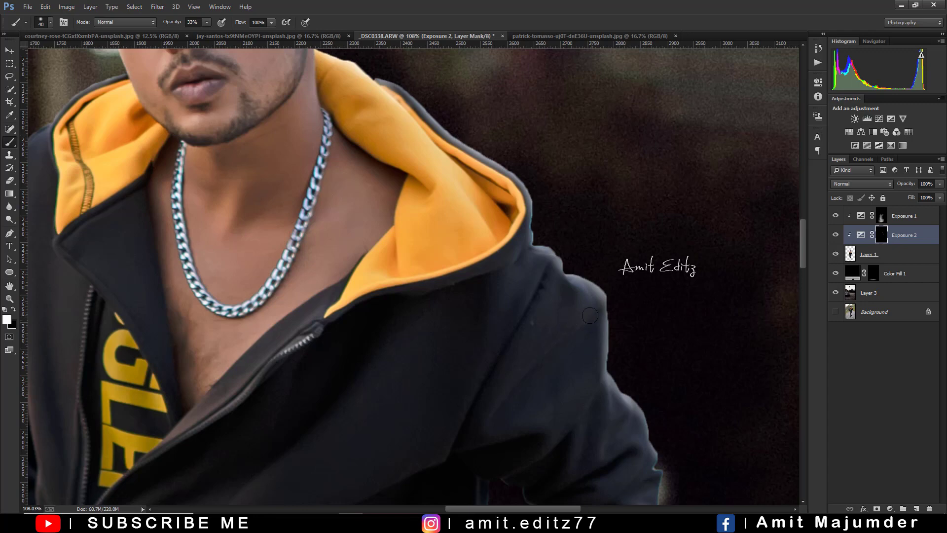
scroll(358, 311, "down", 2)
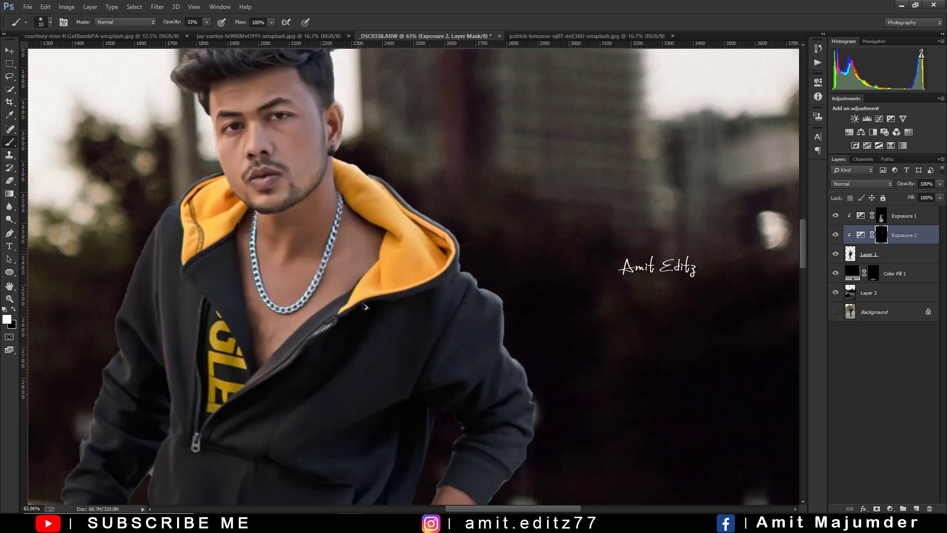
scroll(296, 276, "down", 2)
scroll(228, 250, "up", 3)
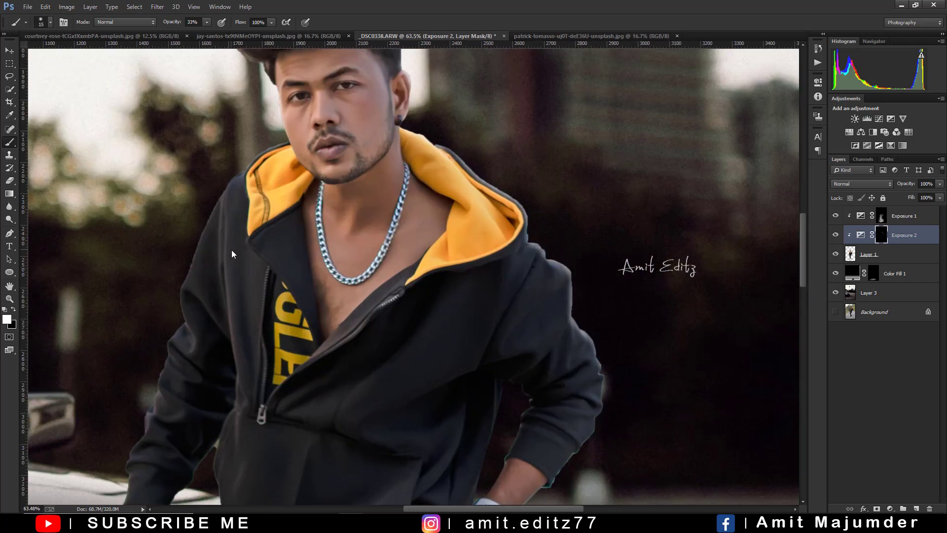
key("bracketleft")
key("bracketleft")
key("bracketleft")
left_click_drag(181, 23, 179, 29)
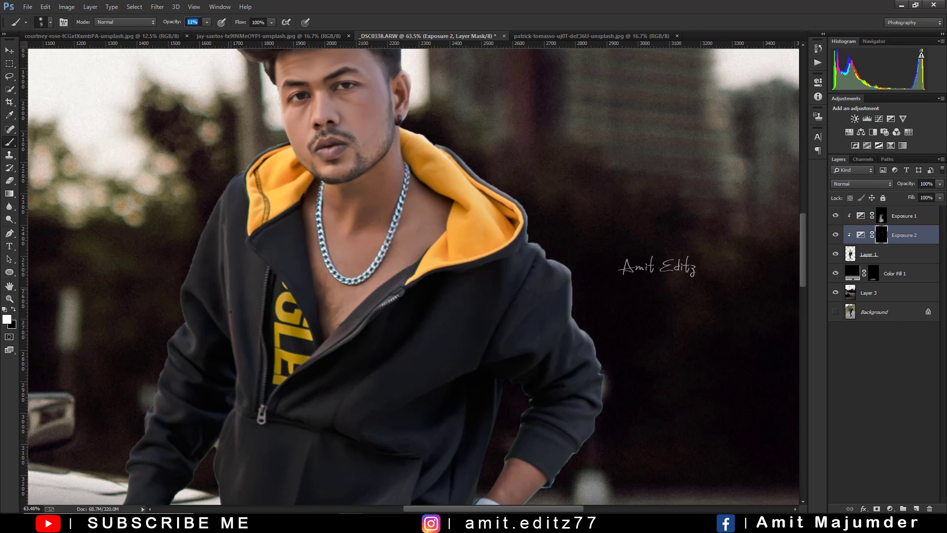
scroll(334, 294, "down", 3)
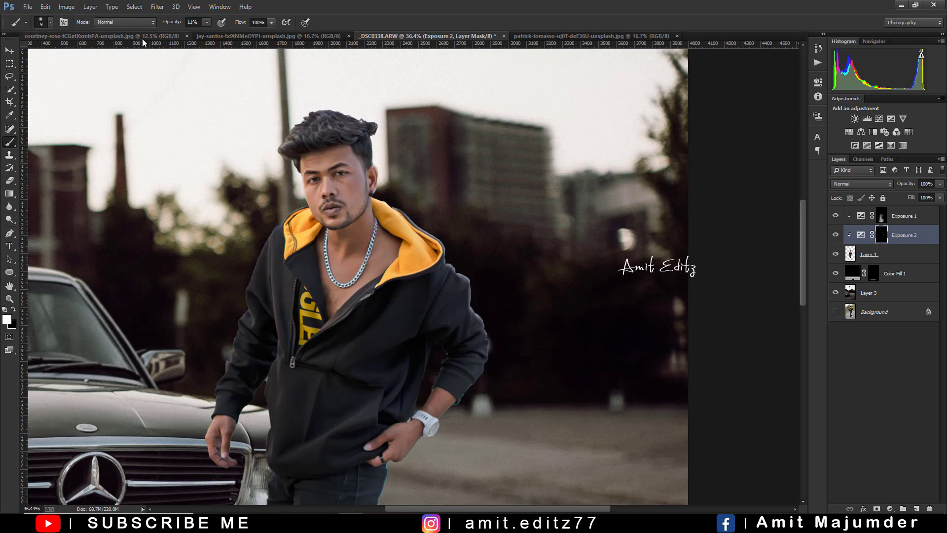
- Paint the Exposure 2 mask at 22% brush opacity to brighten the hood's left edge
left_click_drag(177, 25, 186, 25)
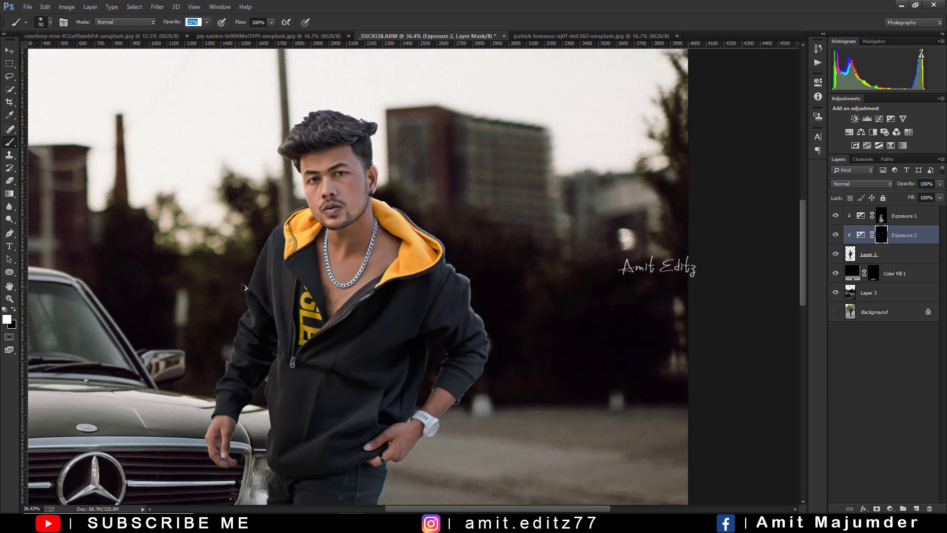
scroll(244, 286, "up", 3)
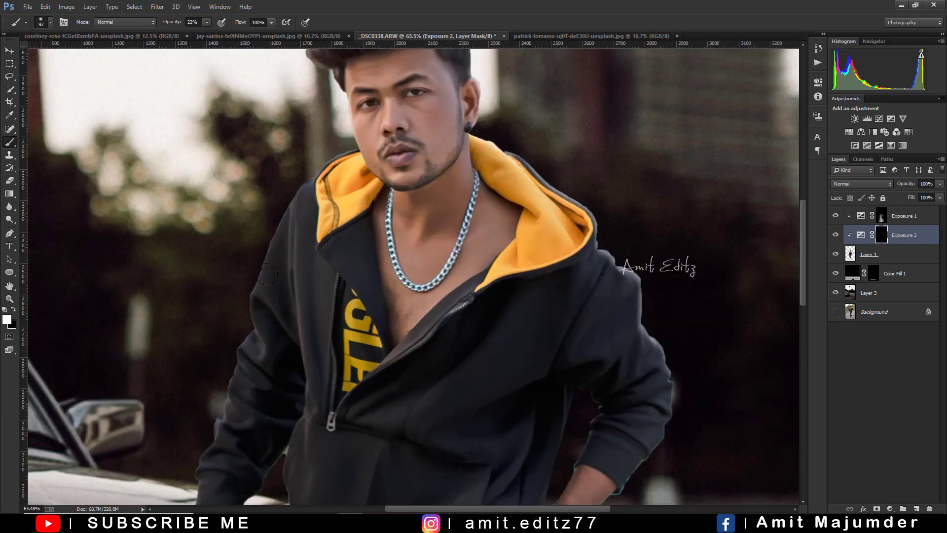
left_click_drag(258, 277, 277, 222)
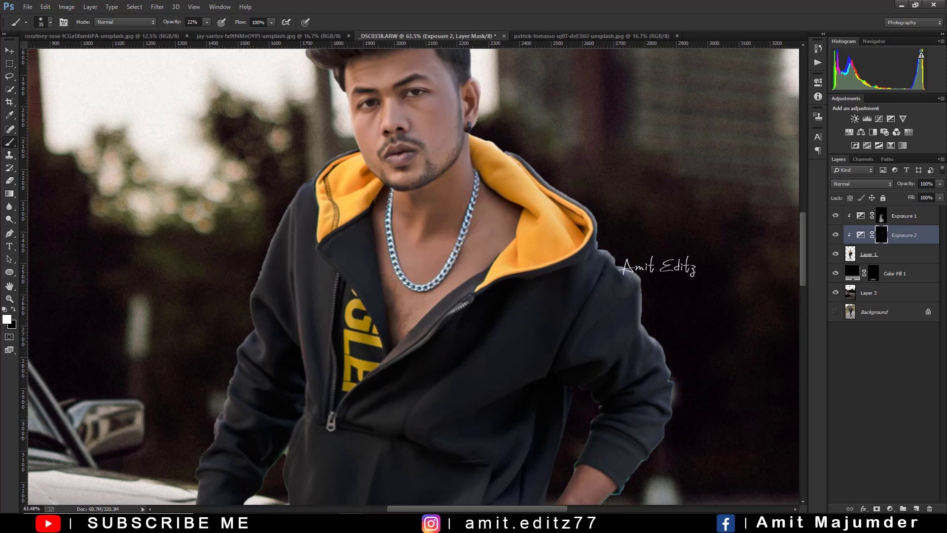
scroll(409, 324, "down", 3)
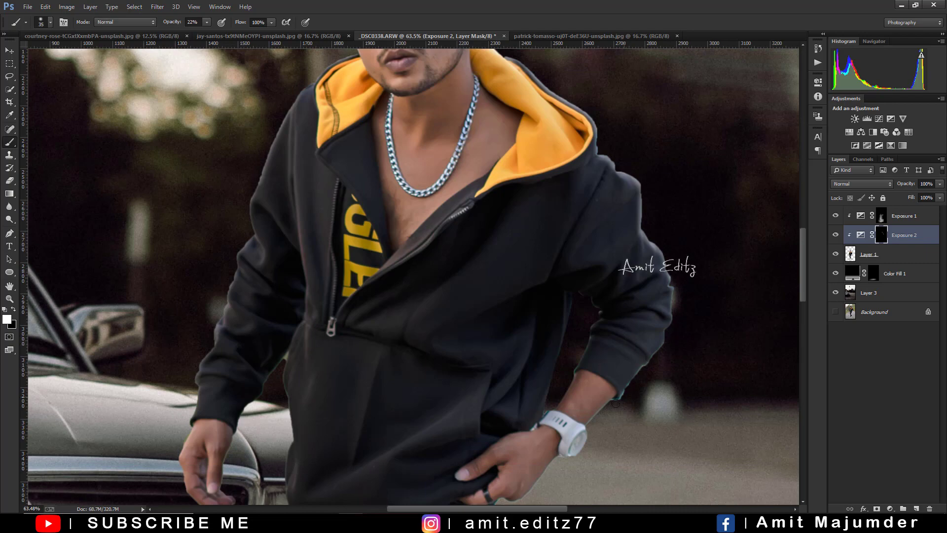
scroll(584, 430, "down", 3)
scroll(542, 296, "down", 2)
scroll(514, 165, "up", 2)
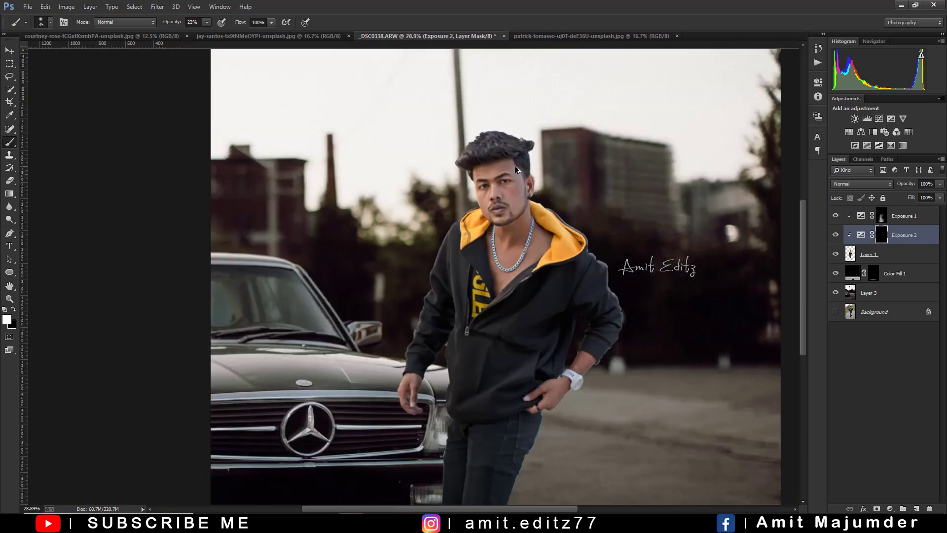
scroll(510, 160, "up", 2)
scroll(510, 161, "up", 2)
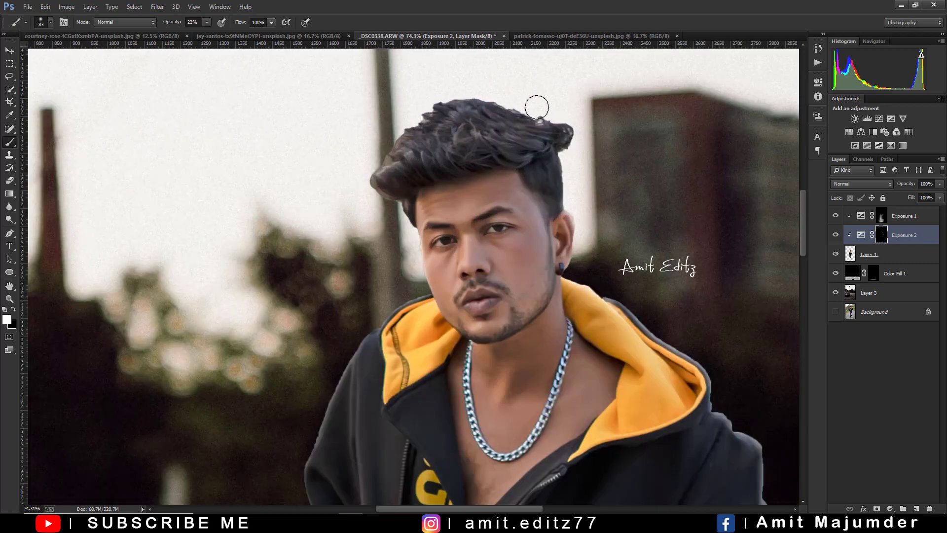
- Blend the right and left edges of the hair on the mask, then zoom out to the whole photo
left_click_drag(529, 106, 558, 163)
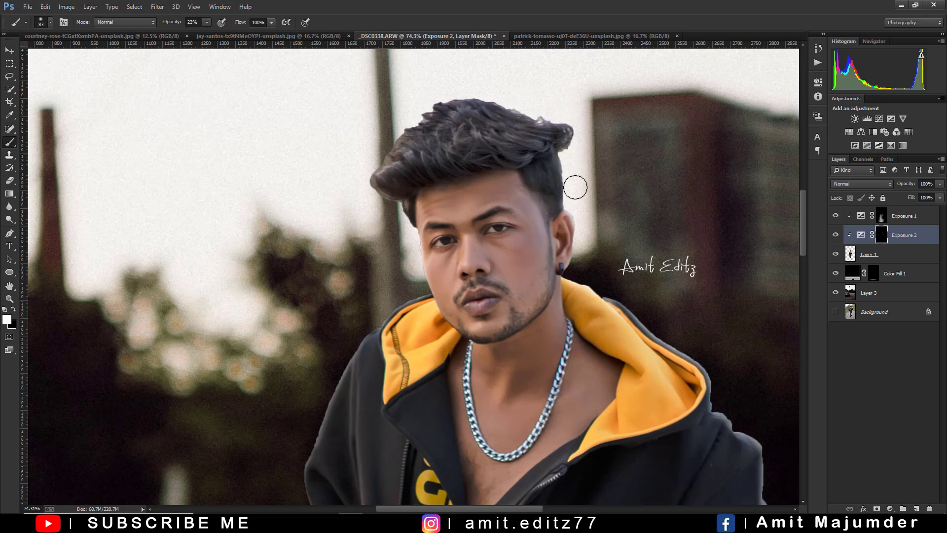
mouse_move(473, 88)
left_mouse_down()
mouse_move(372, 140)
mouse_move(360, 179)
mouse_move(405, 223)
mouse_move(406, 252)
mouse_move(399, 222)
mouse_move(353, 185)
left_mouse_up()
key("ctrl+0")
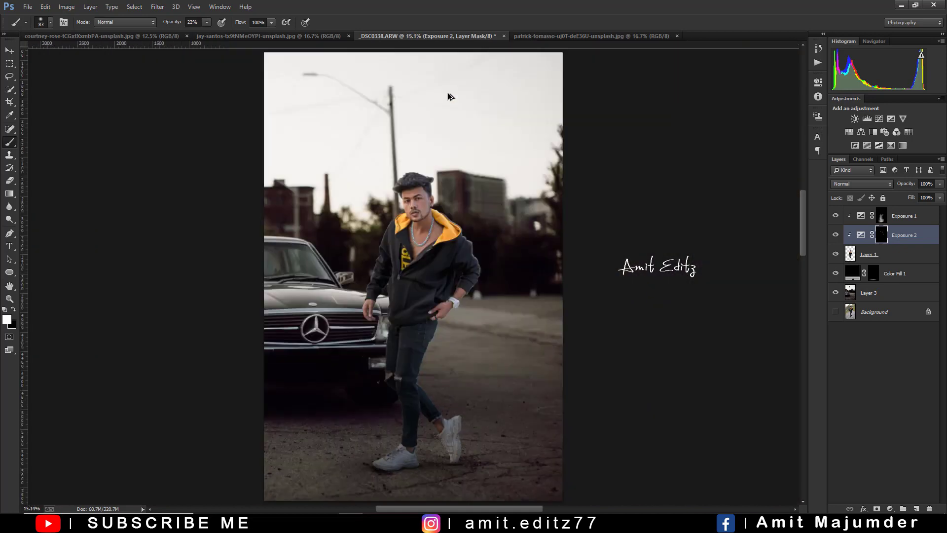
key("ctrl+minus")
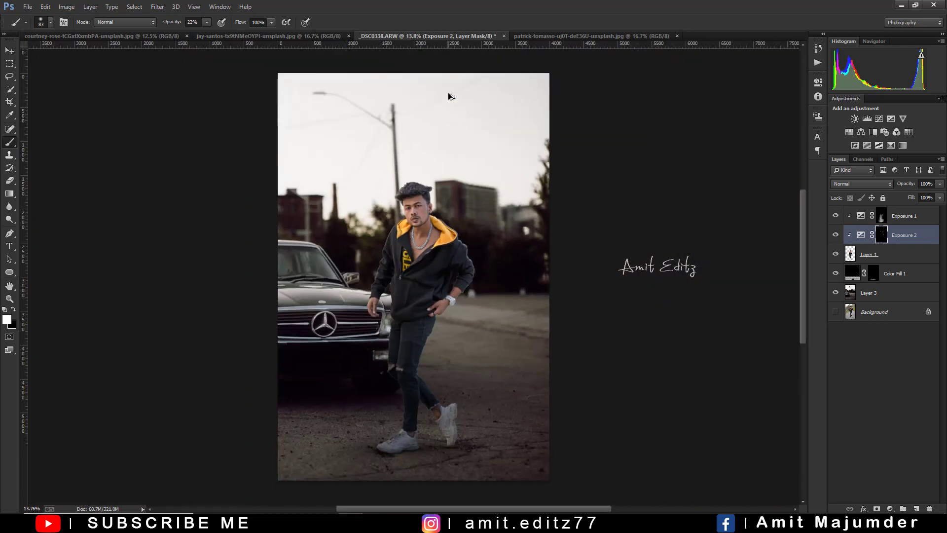
- Stamp all visible layers into a new merged Layer 4
left_click(930, 222)
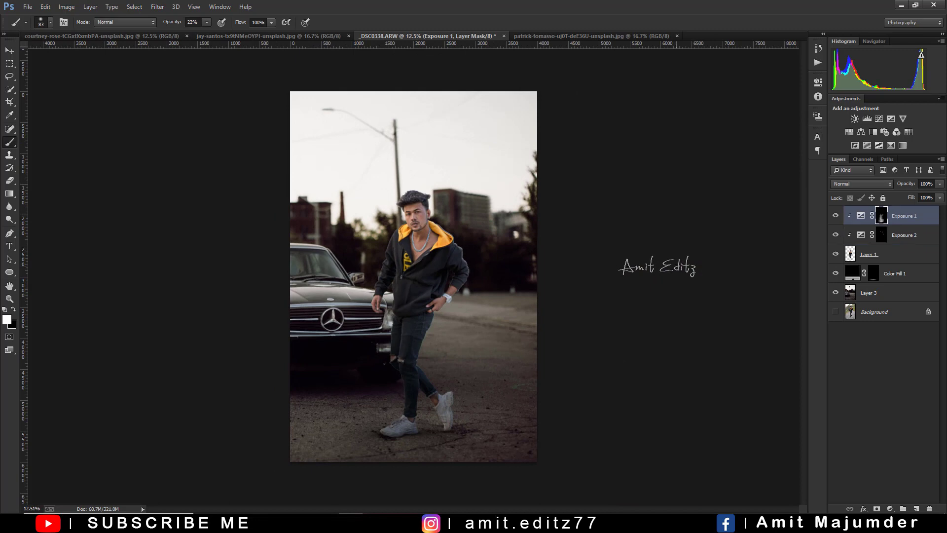
key("ctrl+alt+shift+e")
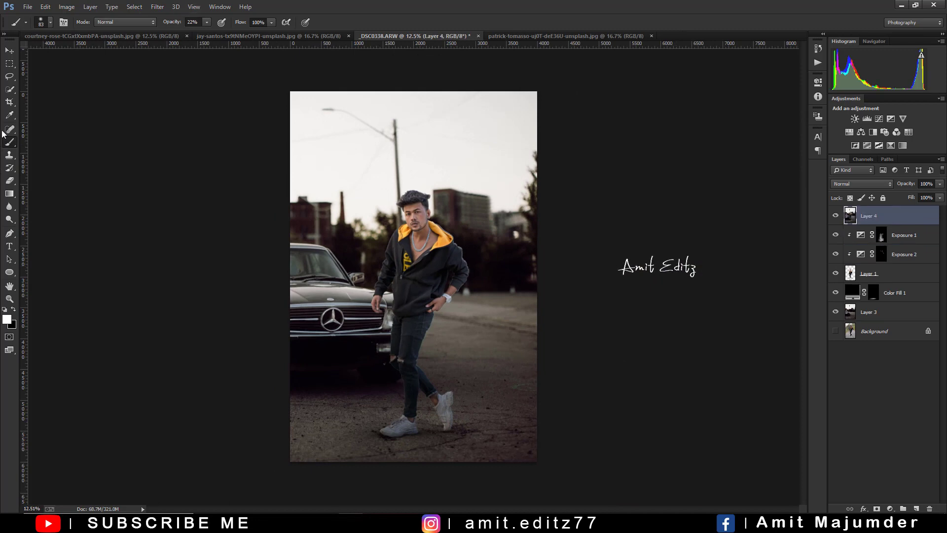
left_click(9, 102)
key("Return")
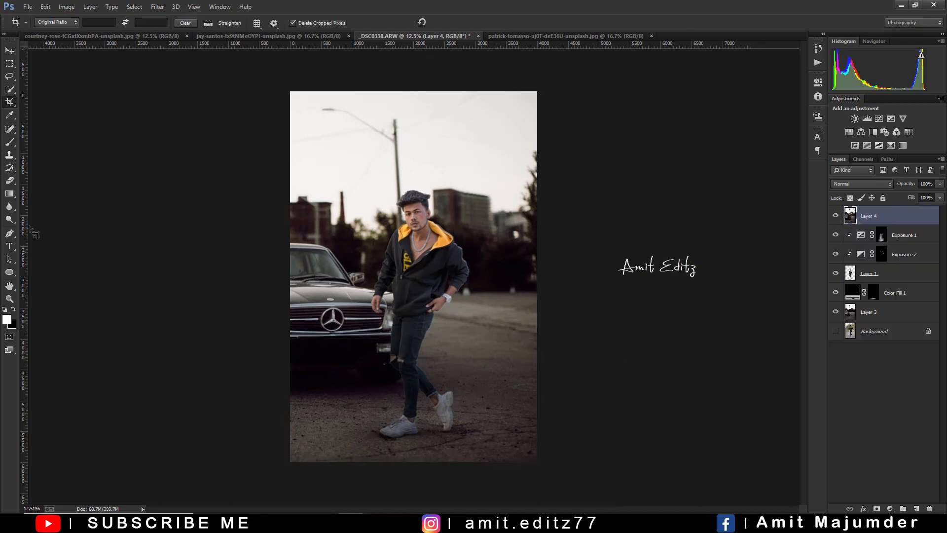
- Darken the bottom of the photo with an 84% opacity gradient and duplicate Layer 4
left_click(10, 193)
left_click_drag(366, 480, 408, 319)
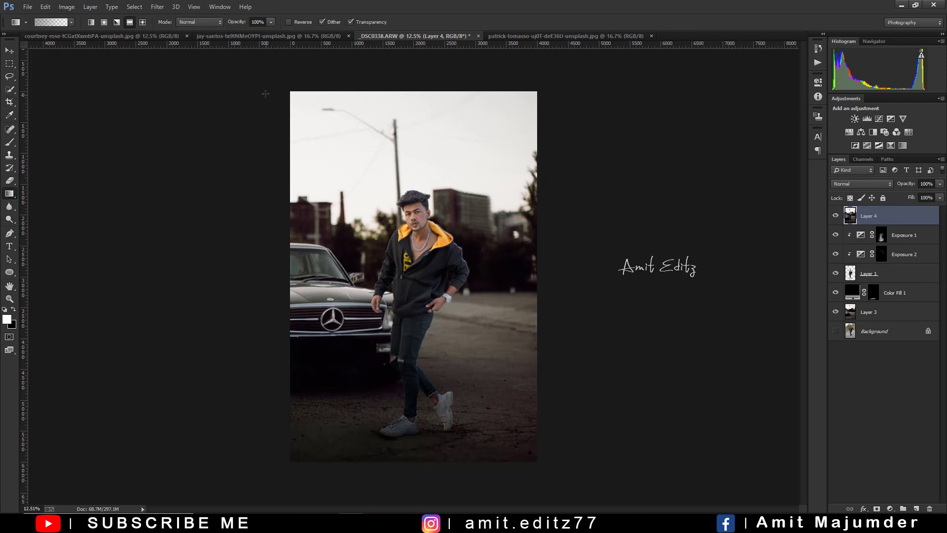
key("ctrl+z")
type("84")
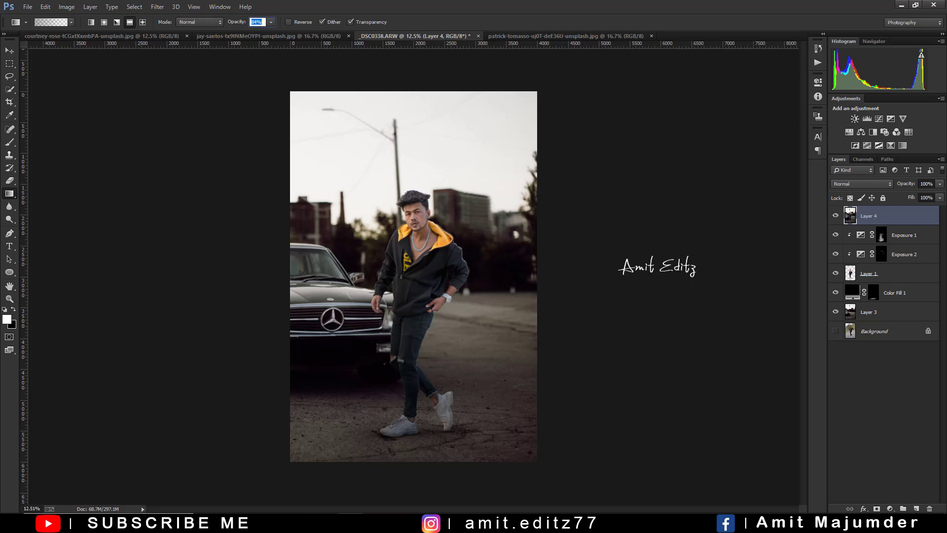
left_click_drag(318, 461, 378, 259)
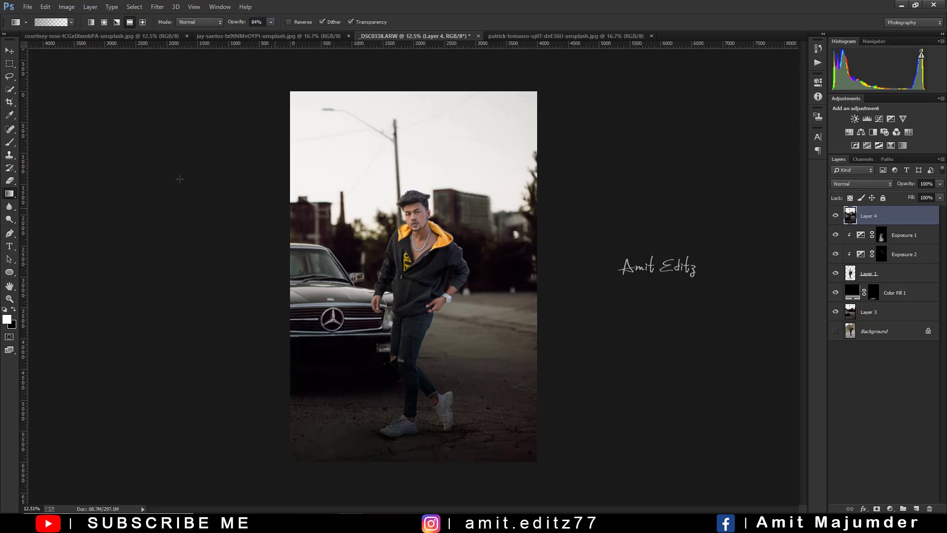
left_click_drag(888, 217, 916, 509)
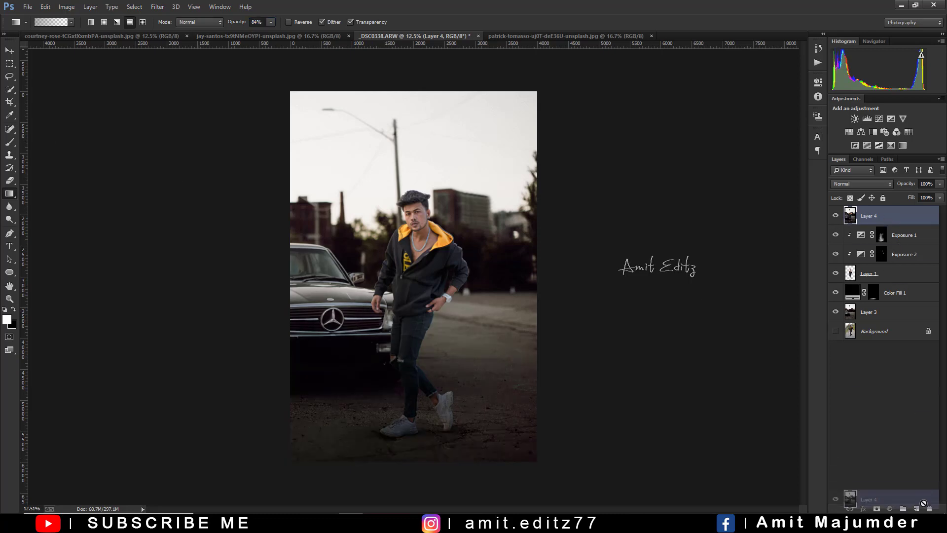
- In the Camera Raw Filter, adjust the white balance tint and raise Texture to +10
left_click(157, 6)
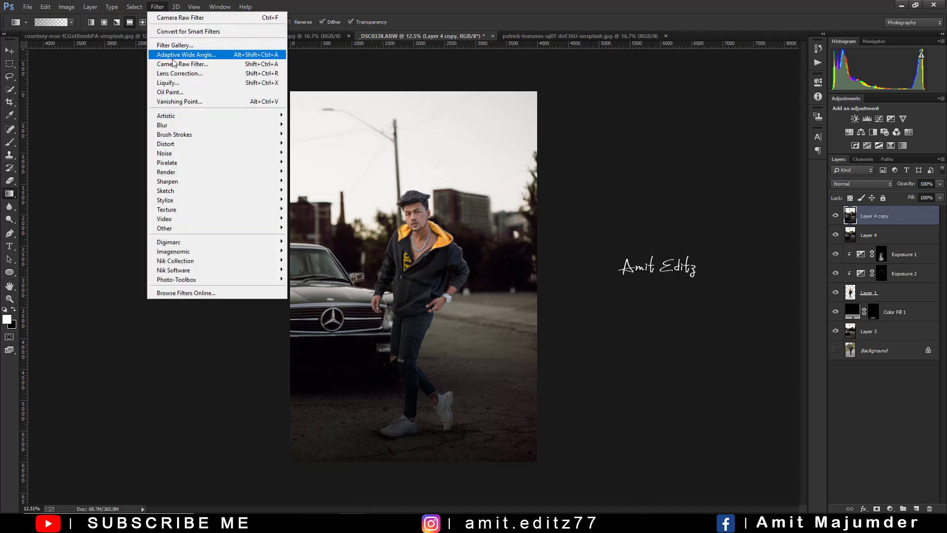
left_click(175, 64)
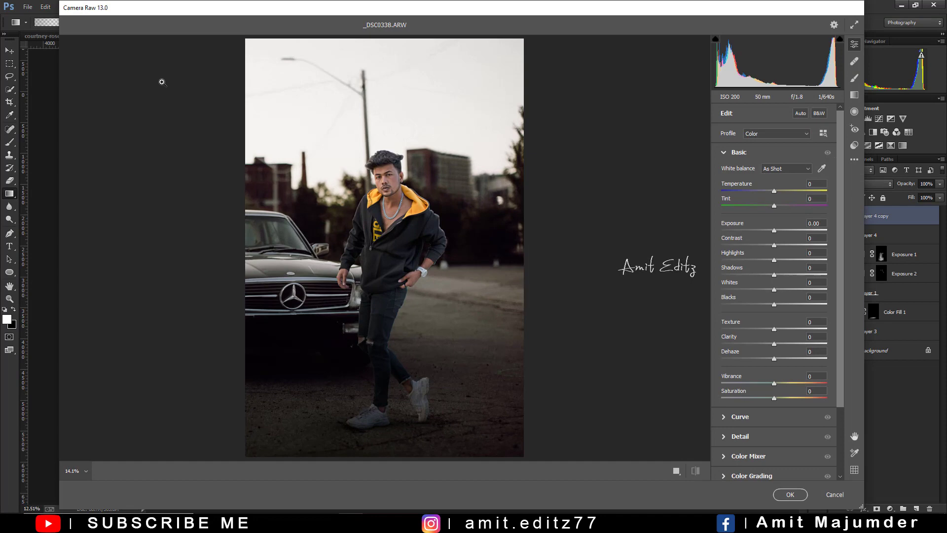
mouse_move(773, 202)
left_mouse_down()
mouse_move(763, 206)
mouse_move(774, 205)
mouse_move(776, 191)
left_mouse_up()
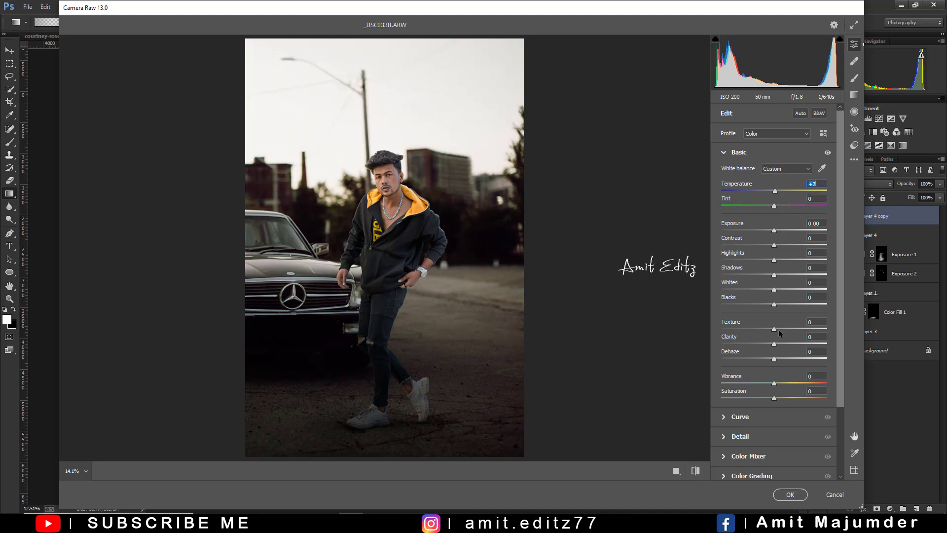
left_click_drag(777, 329, 779, 325)
- Add Grain of 21 and set Sharpening to 17
scroll(760, 439, "down", 3)
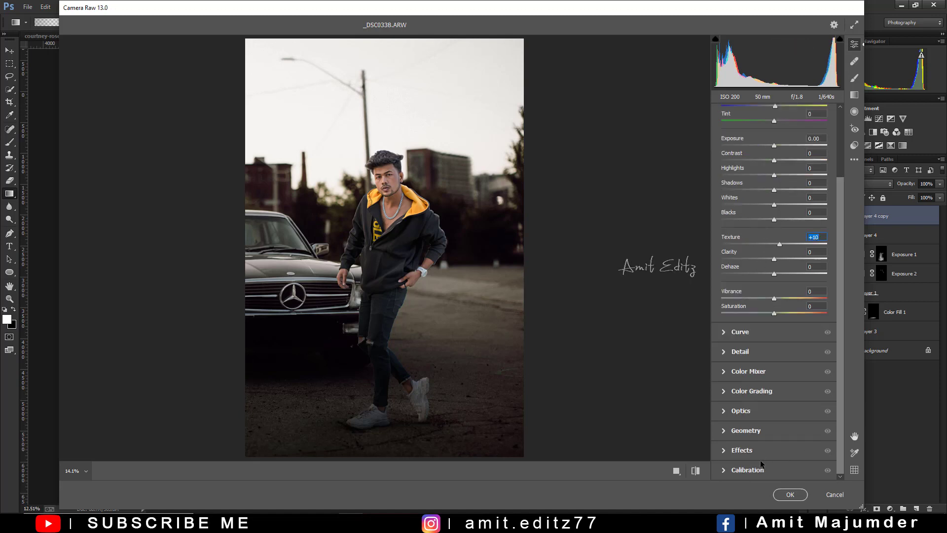
left_click(757, 452)
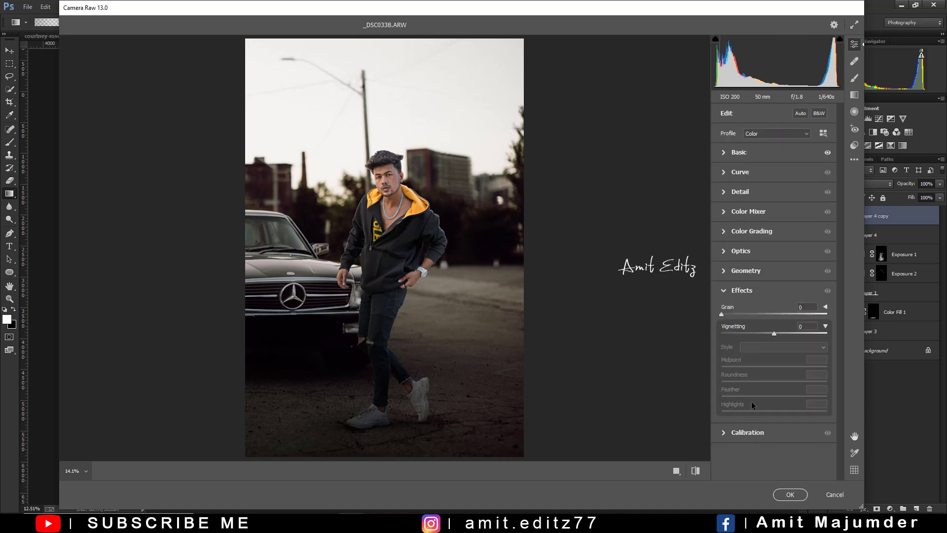
left_click(744, 314)
left_click(747, 194)
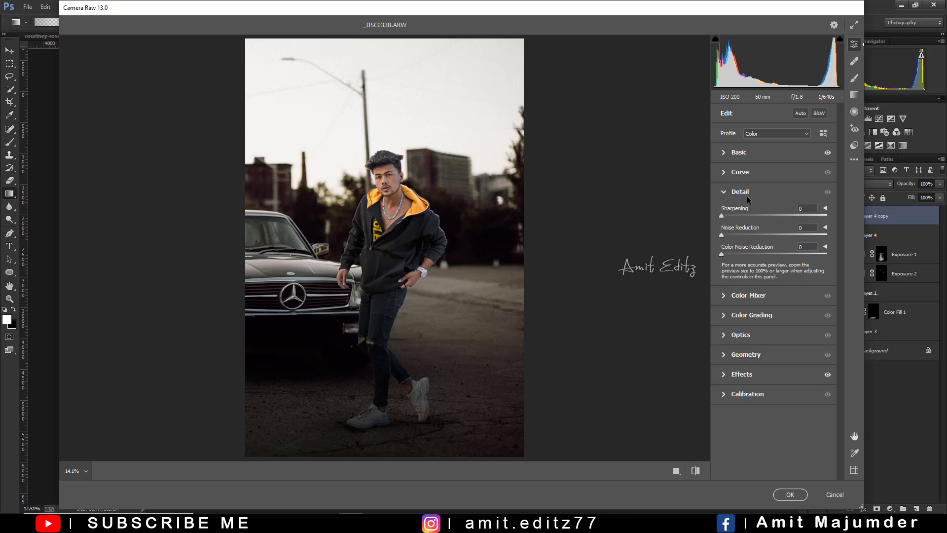
left_click(734, 216)
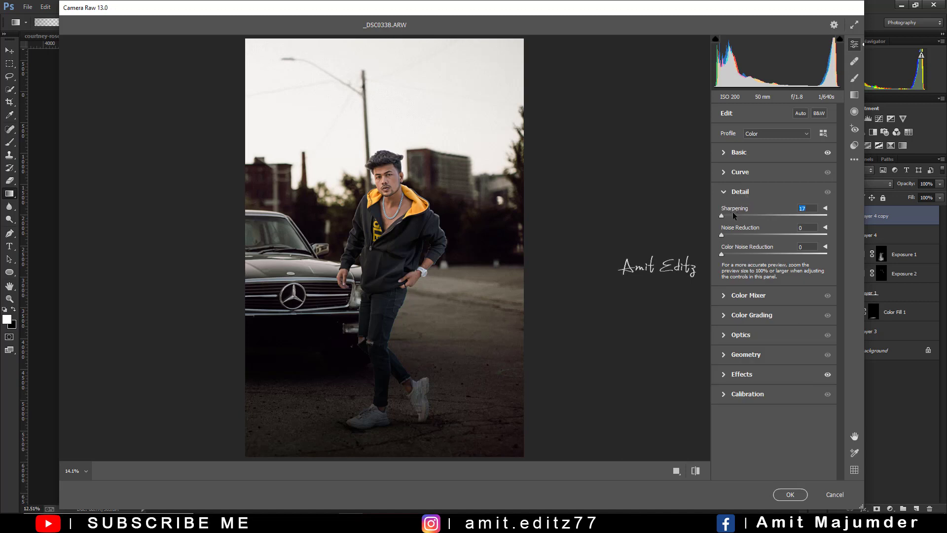
- Reshape the tone curve to deepen, then lift and fade the shadows, and apply the filter
left_click(745, 175)
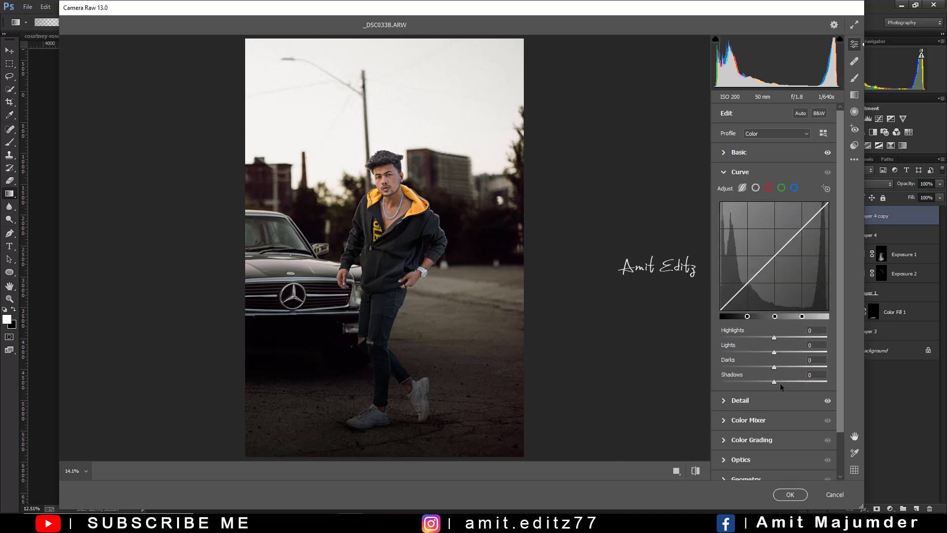
mouse_move(780, 383)
left_mouse_down()
mouse_move(759, 380)
mouse_move(771, 383)
left_mouse_up()
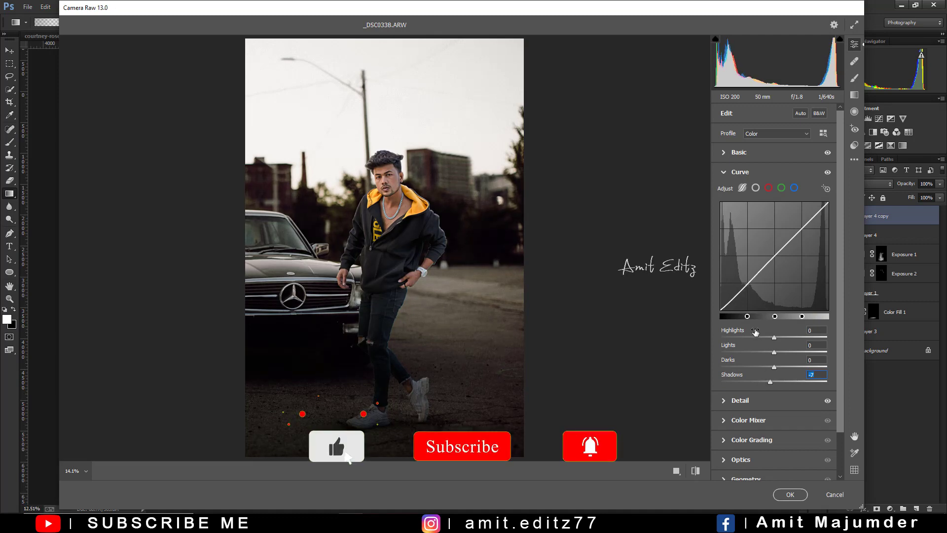
left_click(755, 187)
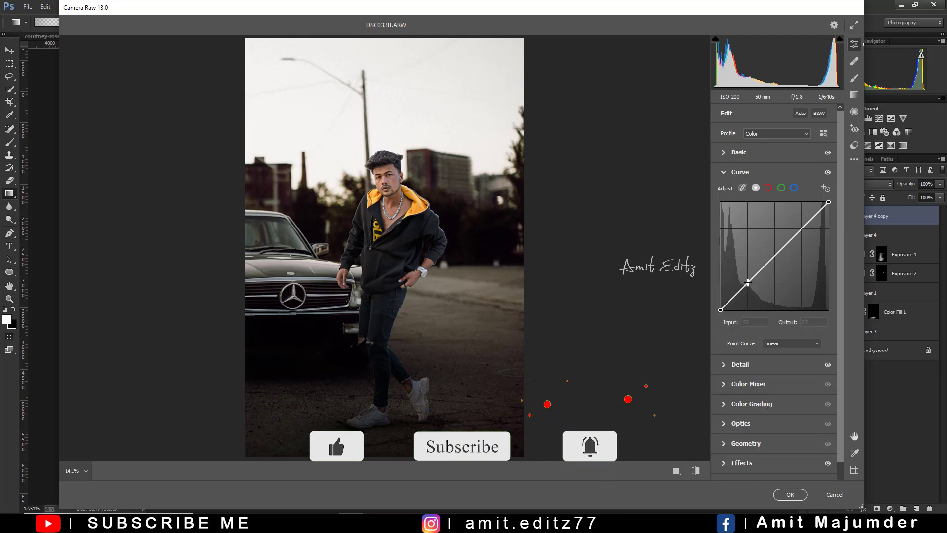
left_click(748, 283)
left_click_drag(721, 310, 725, 305)
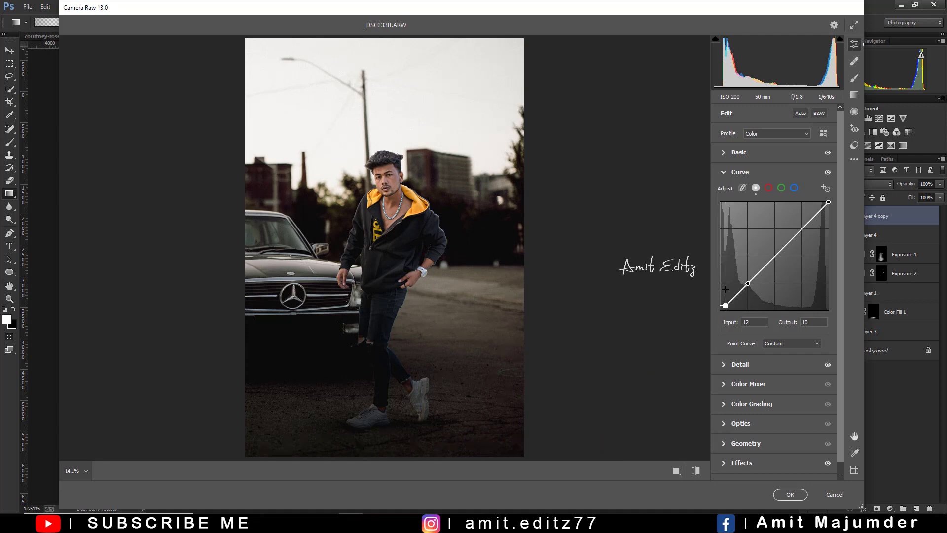
left_click(790, 494)
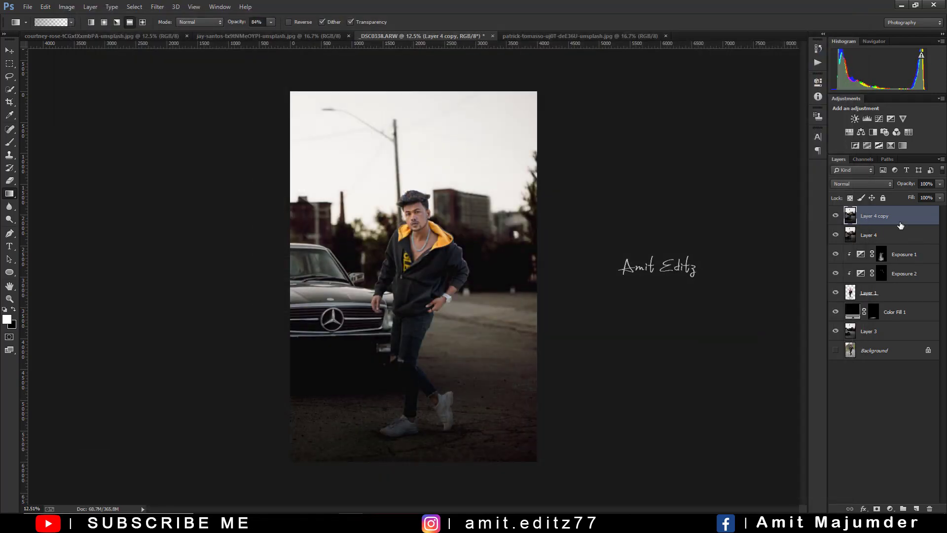
- Duplicate Layer 4 copy and add a Selective Color layer with Blacks Magenta at +3%
left_click_drag(901, 225, 916, 508)
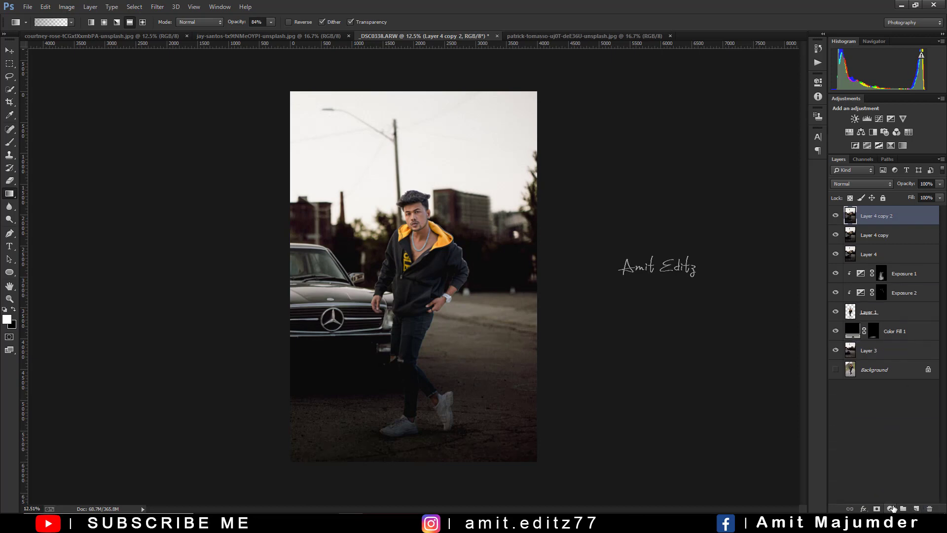
left_click(892, 508)
left_click(760, 119)
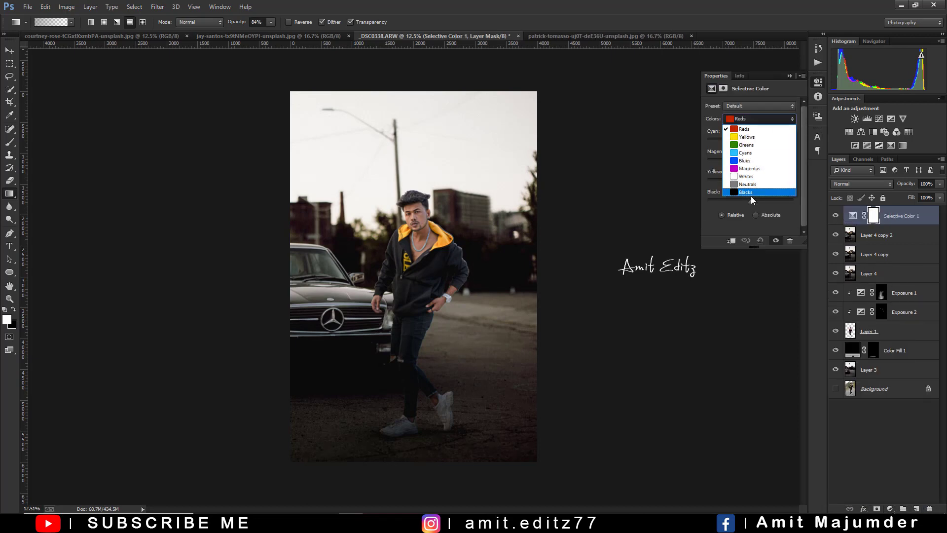
left_click(750, 193)
left_click_drag(750, 160, 755, 159)
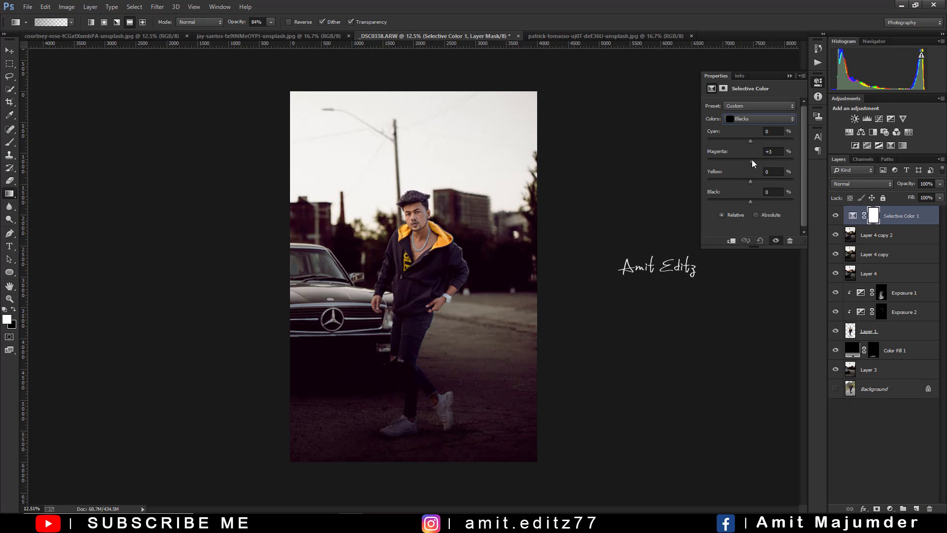
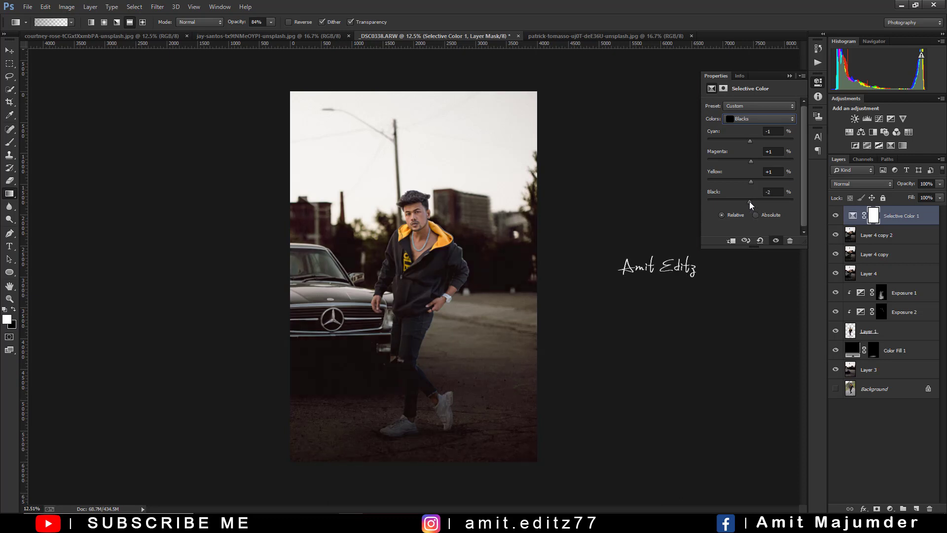
- Lower the Blacks' Black value in Selective Color to deepen shadows, then bring up the layer context menu
left_click_drag(750, 202, 747, 200)
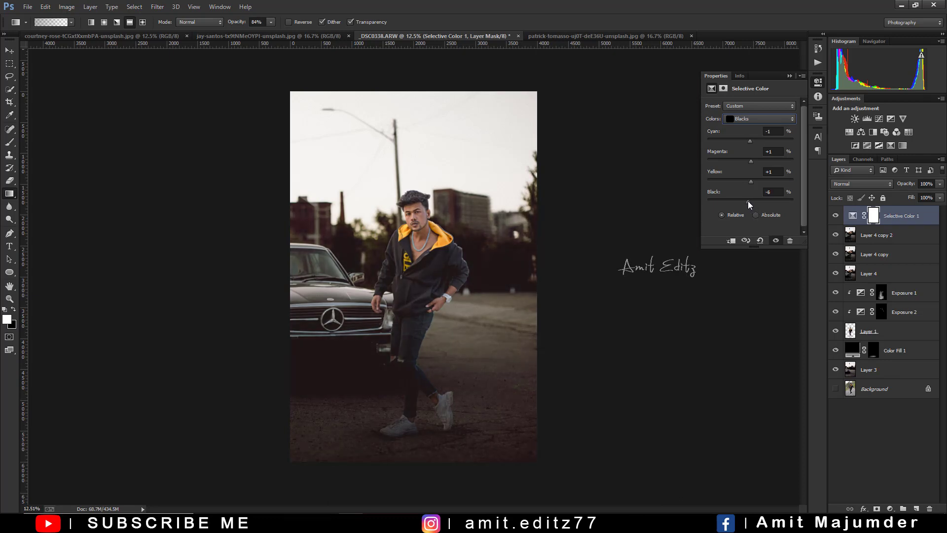
left_click(790, 75)
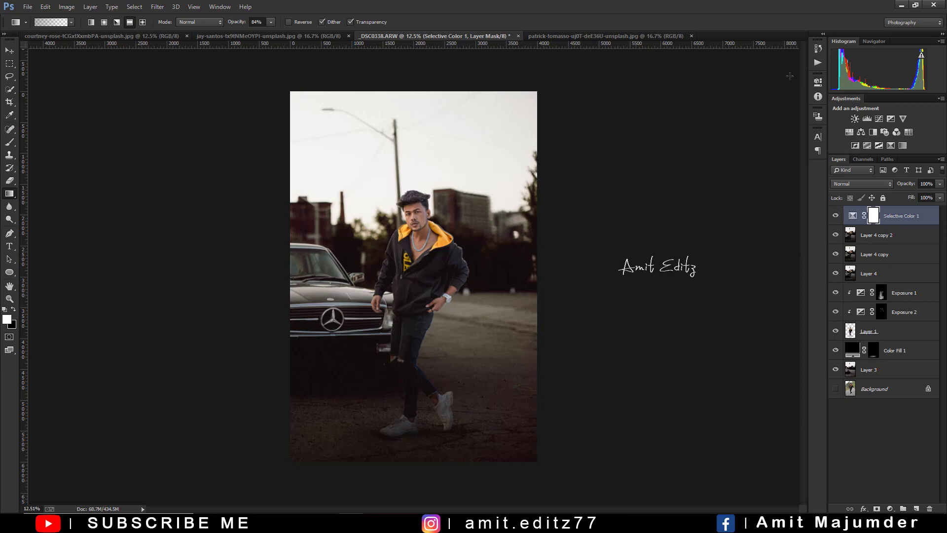
right_click(893, 236)
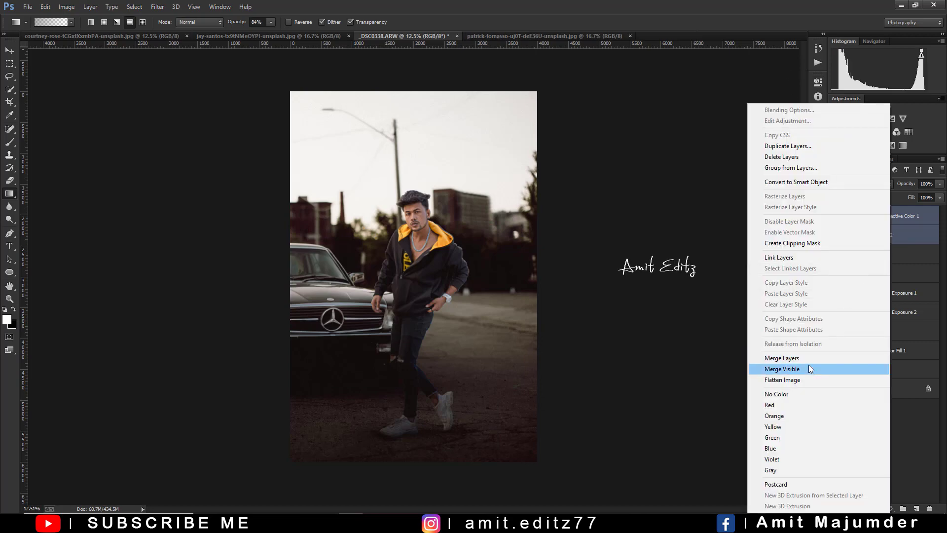
- Merge the Selective Color adjustment into the photo layer
left_click(809, 355)
scroll(422, 207, "up", 2)
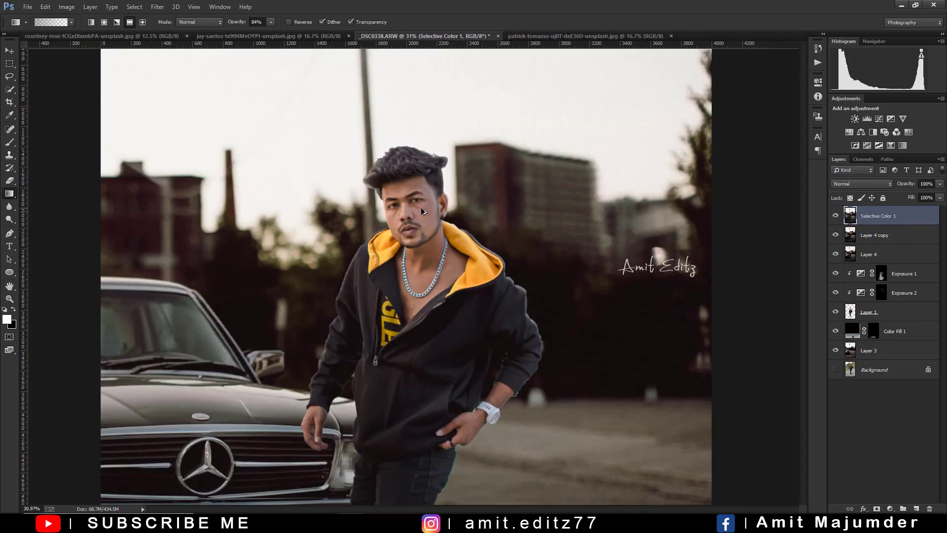
scroll(421, 208, "up", 2)
scroll(422, 207, "up", 1)
- Dodge the man's cheek with a 13% Midtones brush, resizing it to about 104 px
key("o")
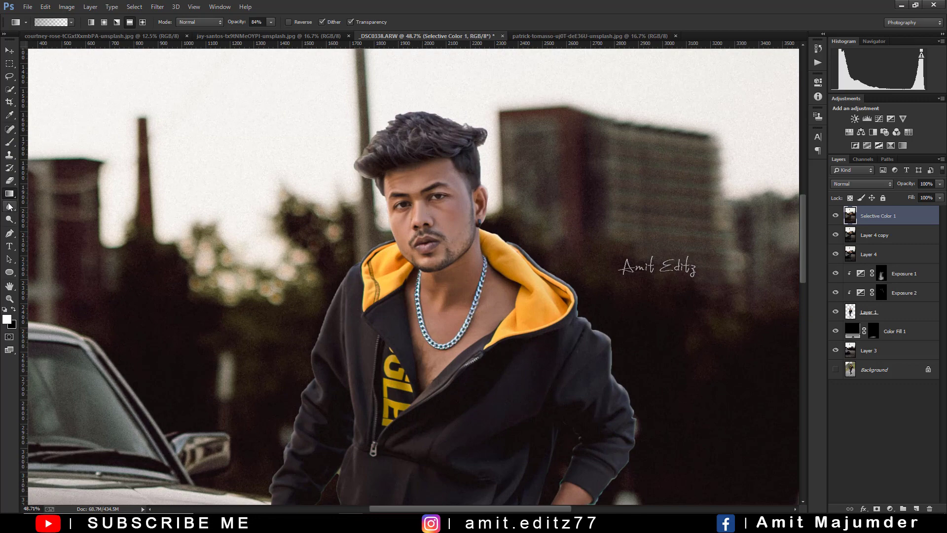
scroll(444, 217, "up", 1)
scroll(482, 224, "up", 1)
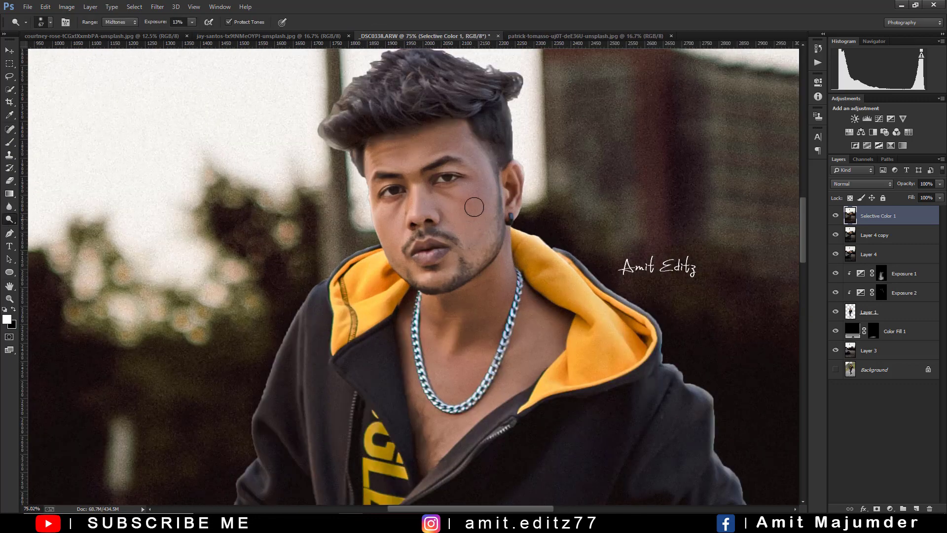
left_click_drag(462, 241, 475, 228)
key("bracketleft")
key("bracketleft")
key("bracketleft")
left_click_drag(419, 212, 448, 221)
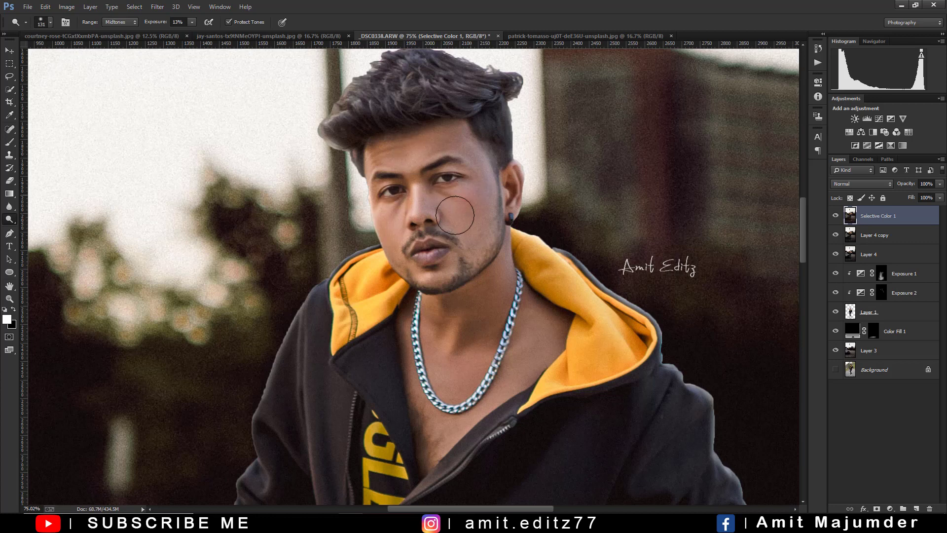
scroll(453, 359, "down", 2)
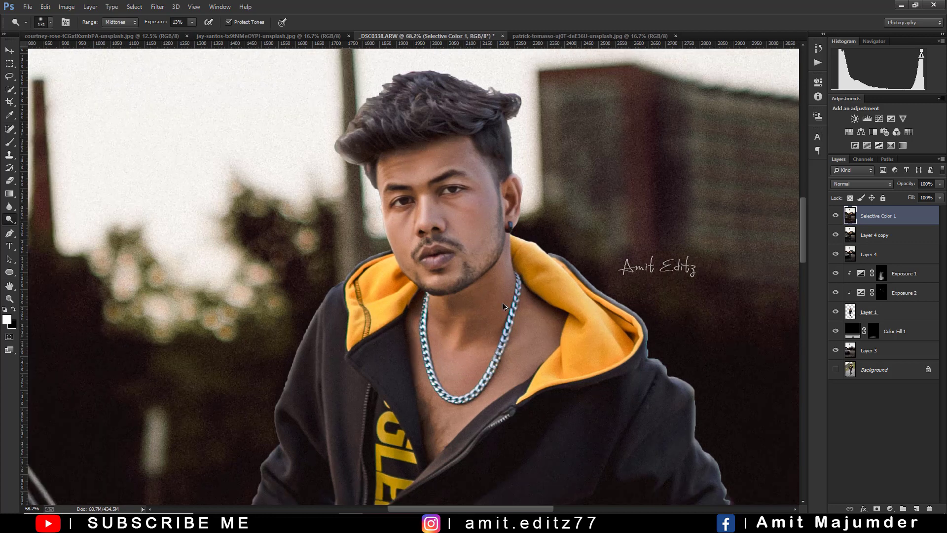
scroll(505, 304, "down", 2)
scroll(534, 292, "down", 1)
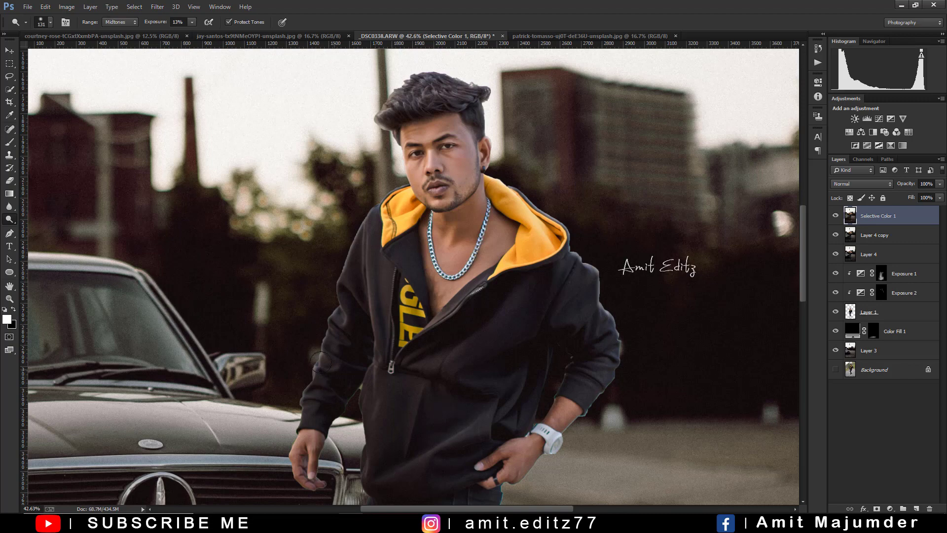
scroll(332, 366, "down", 1)
scroll(375, 320, "down", 1)
scroll(402, 288, "down", 2)
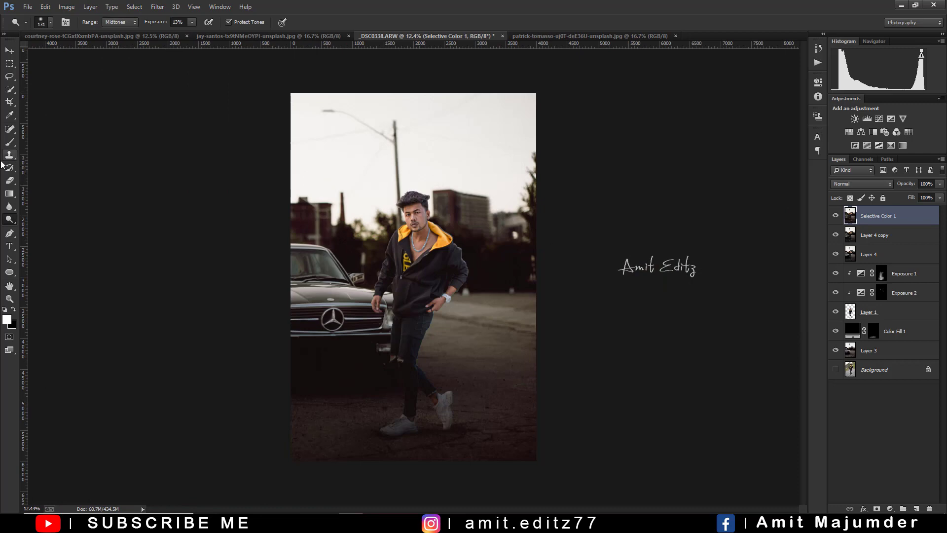
- Switch to the Burn Tool and set its exposure to 4%
right_click(9, 219)
left_click(41, 228)
scroll(506, 187, "up", 1)
scroll(506, 184, "up", 2)
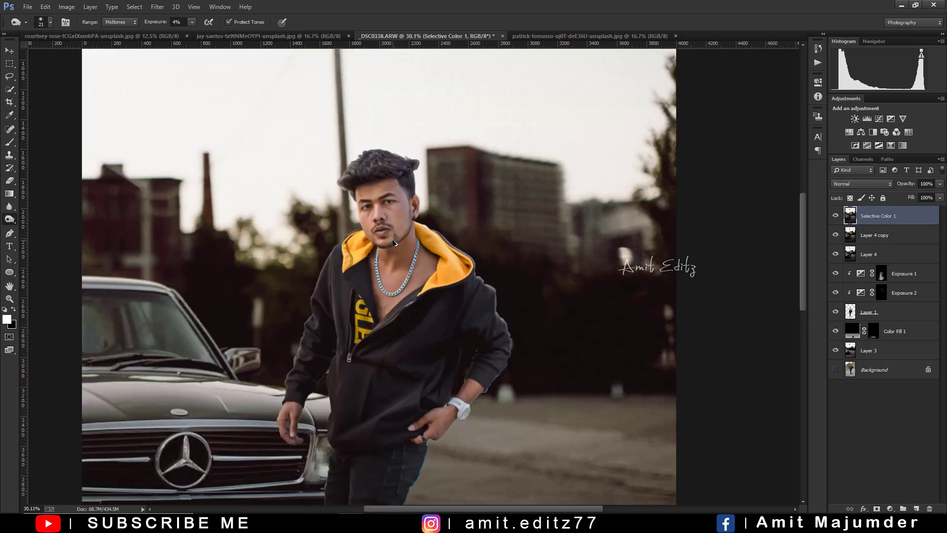
scroll(412, 225, "up", 2)
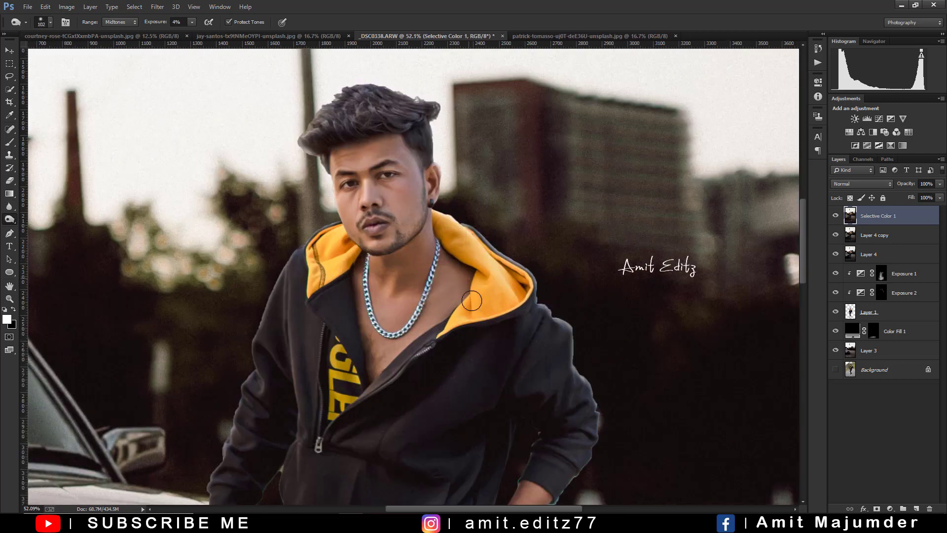
scroll(413, 259, "down", 2)
left_click_drag(490, 337, 567, 337)
- Adjust the view and make the Move tool active
scroll(491, 337, "down", 4)
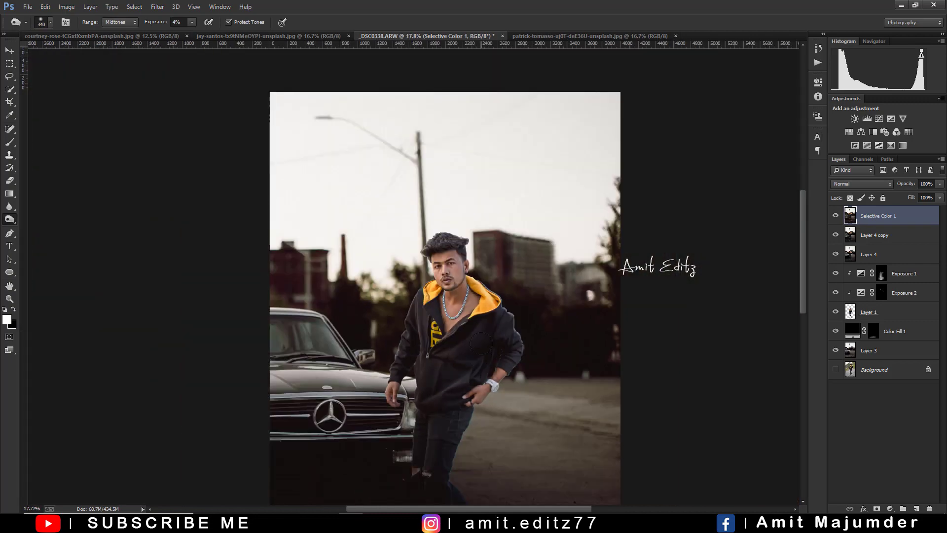
scroll(439, 476, "down", 3)
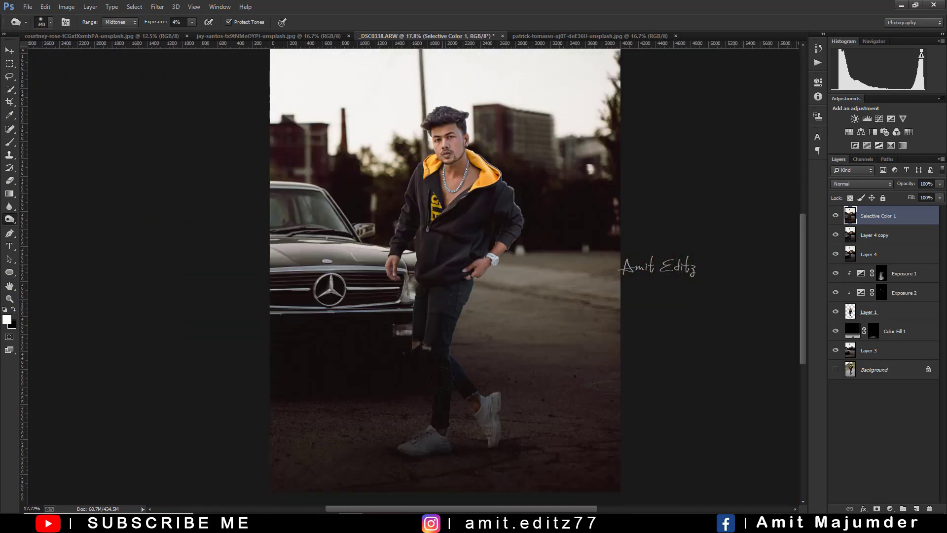
scroll(446, 378, "up", 1)
scroll(446, 378, "down", 3)
scroll(446, 378, "up", 1)
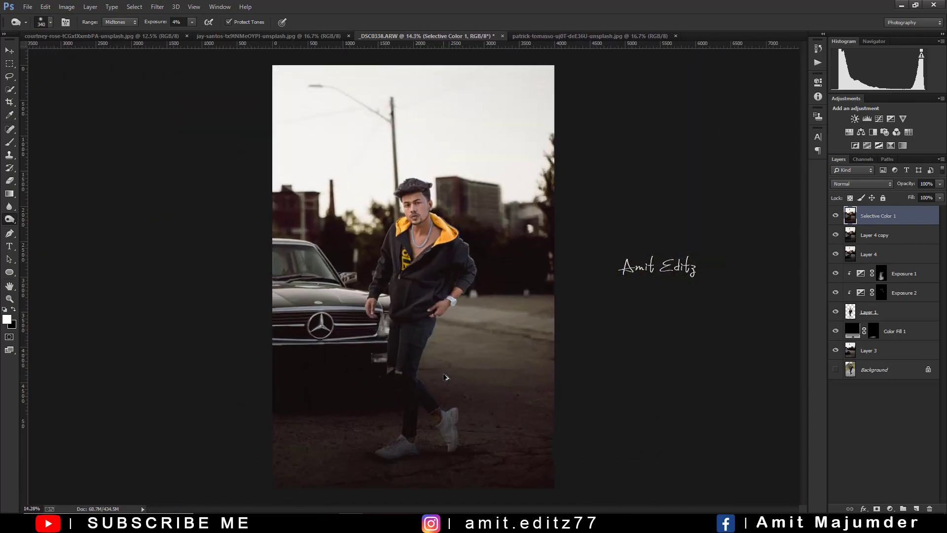
scroll(446, 378, "down", 1)
scroll(446, 378, "down", 1)
left_click(9, 51)
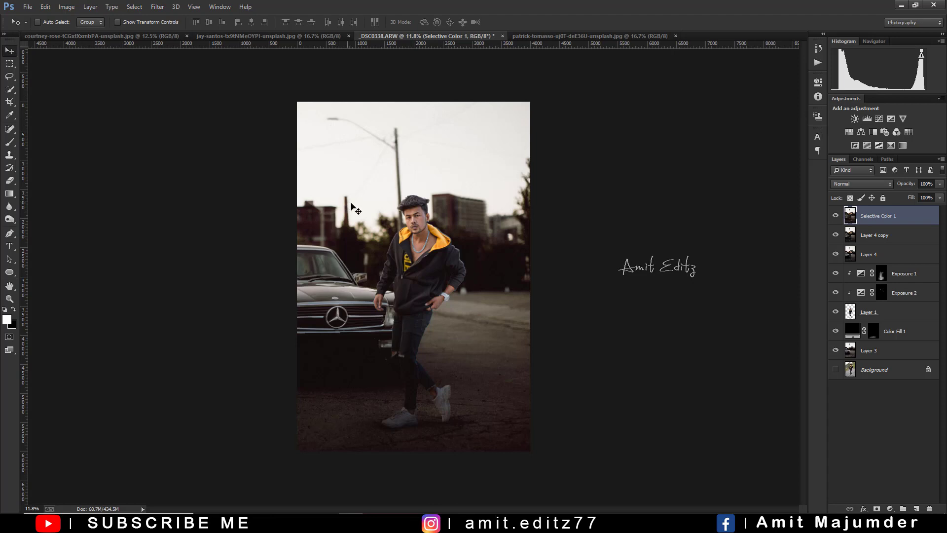
scroll(533, 244, "up", 1)
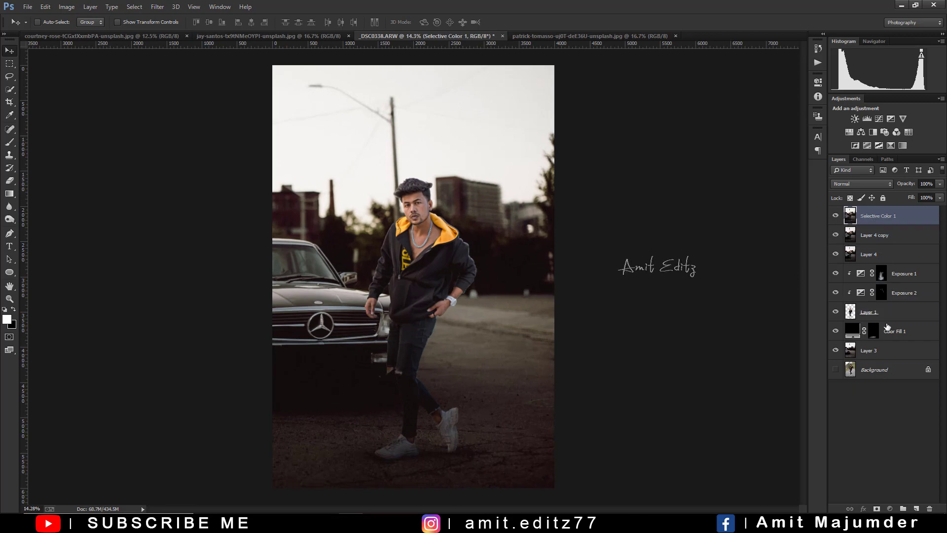
- Add a new Layer 5 in Linear Dodge (Add) blend mode
left_click(916, 508)
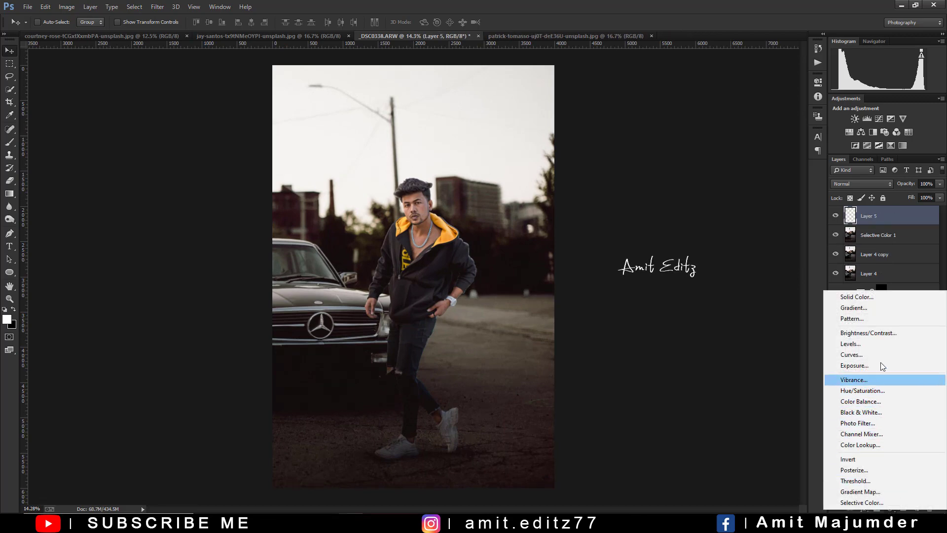
left_click(863, 187)
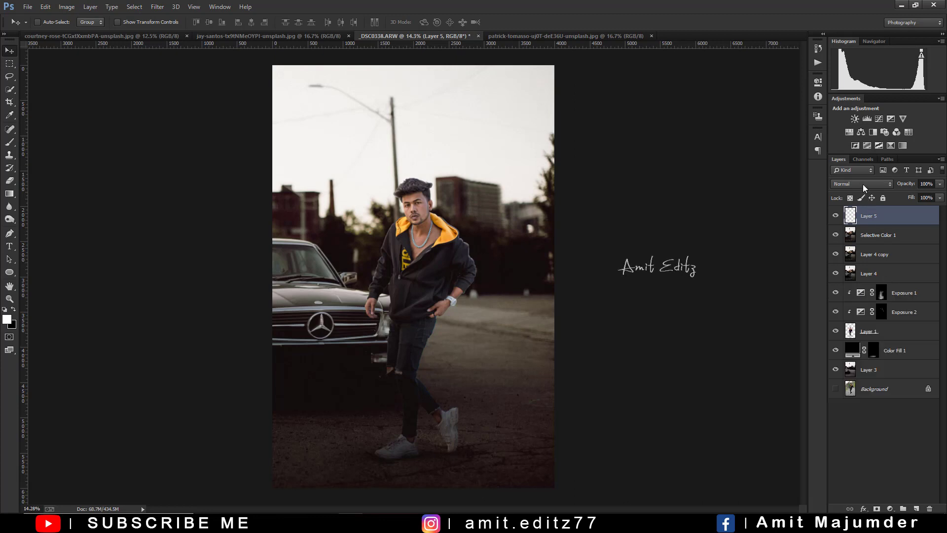
left_click(853, 289)
- Paint a soft glow into the sky left of the man's head with a huge 22% brush
left_click(8, 144)
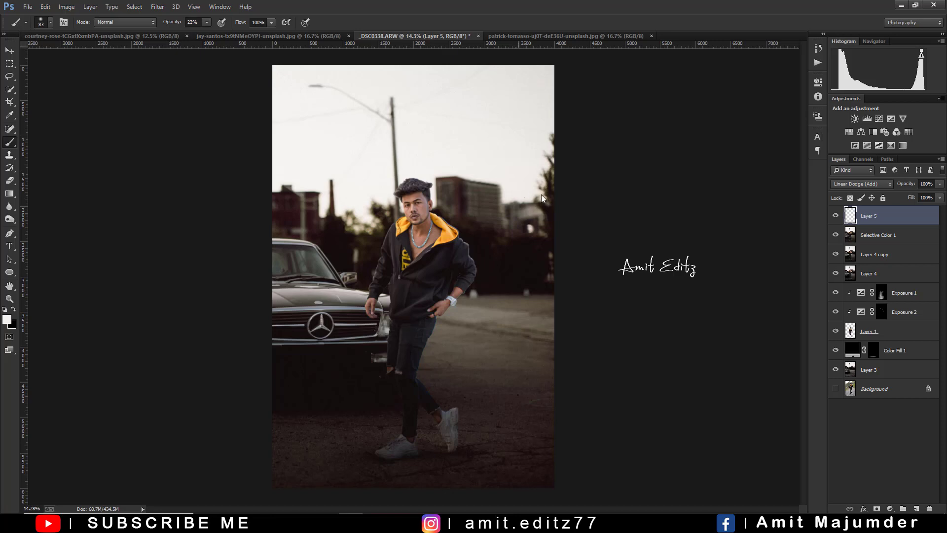
mouse_move(541, 194)
left_mouse_down()
mouse_move(574, 208)
mouse_move(566, 207)
left_mouse_up()
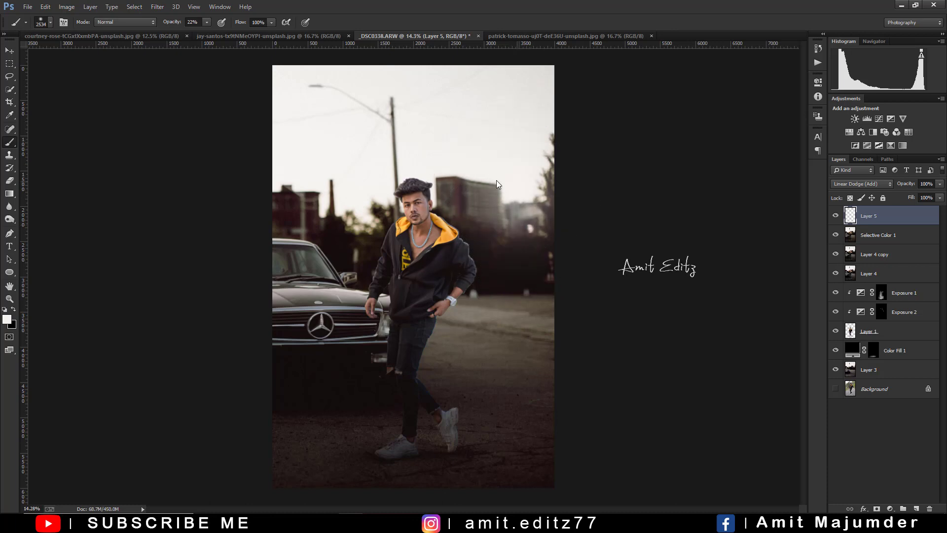
left_click_drag(496, 180, 463, 180)
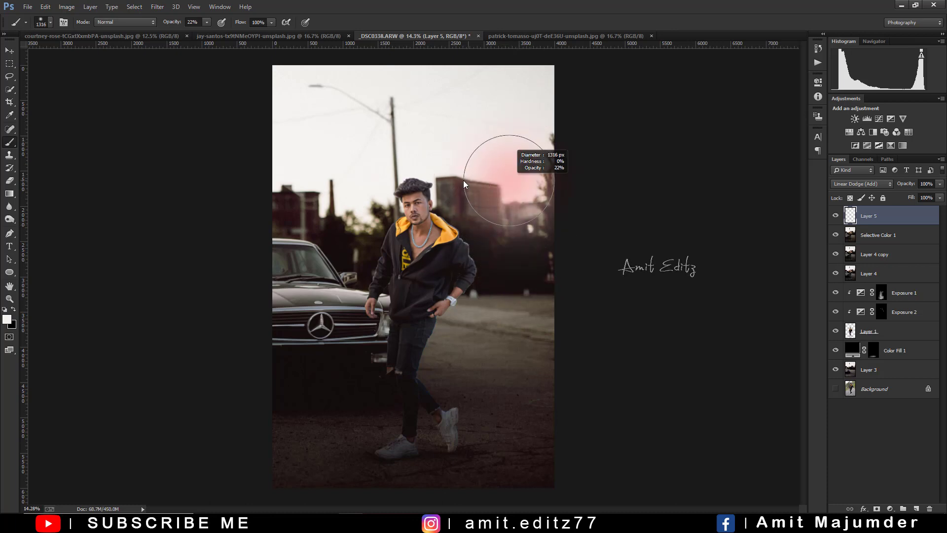
left_click(361, 204)
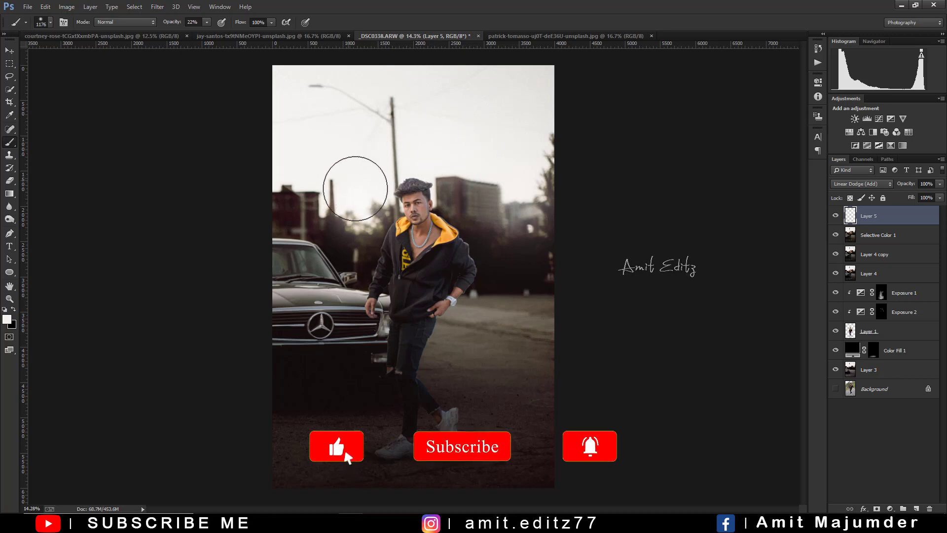
left_click(364, 198)
scroll(310, 239, "down", 2)
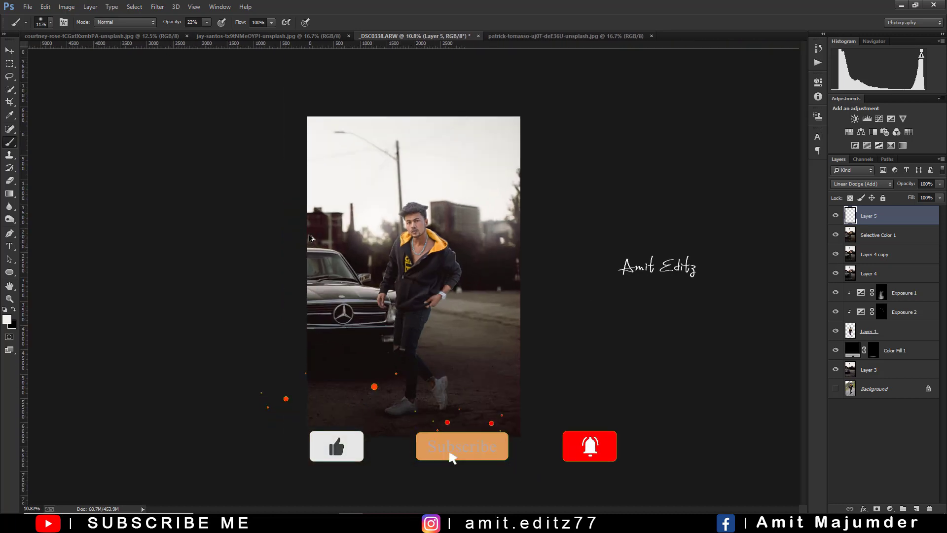
scroll(311, 239, "up", 2)
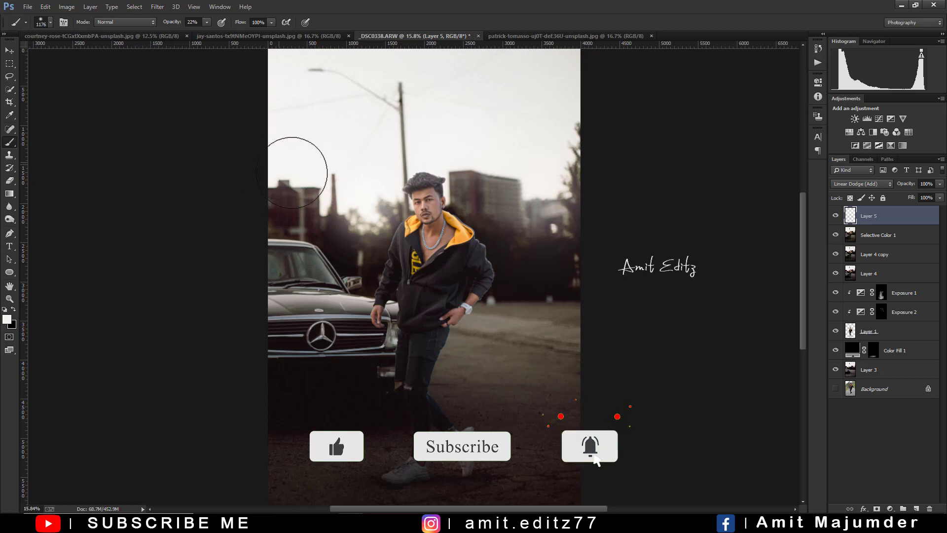
key("bracketright")
key("bracketright")
key("bracketright")
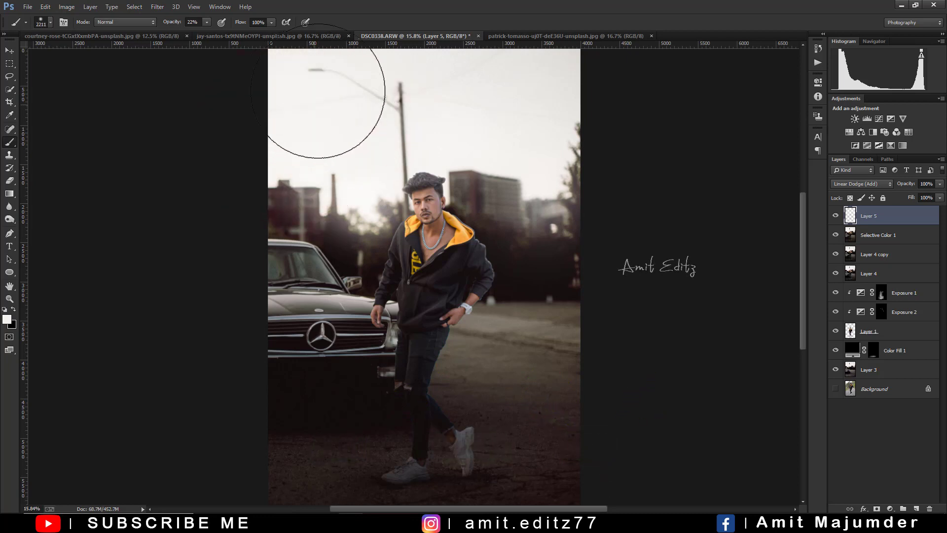
scroll(542, 148, "down", 2)
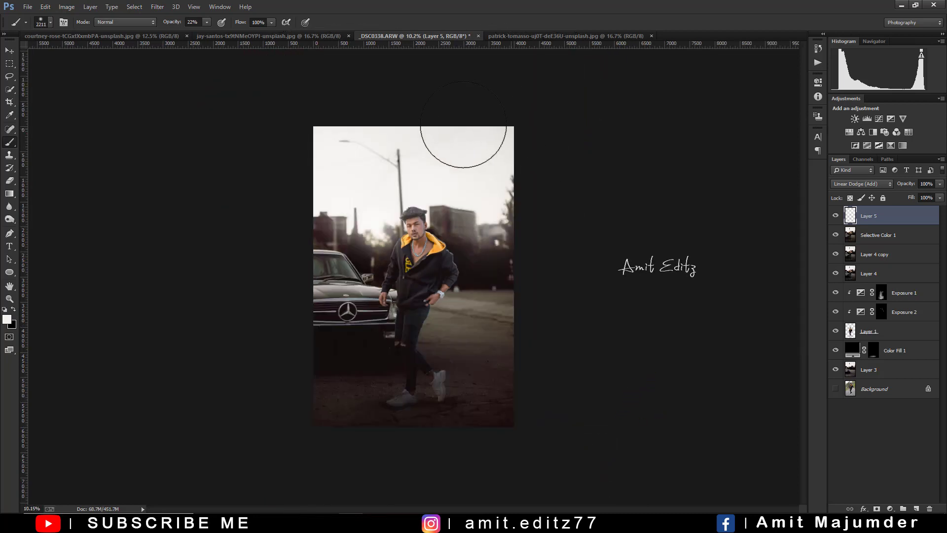
scroll(310, 195, "down", 1)
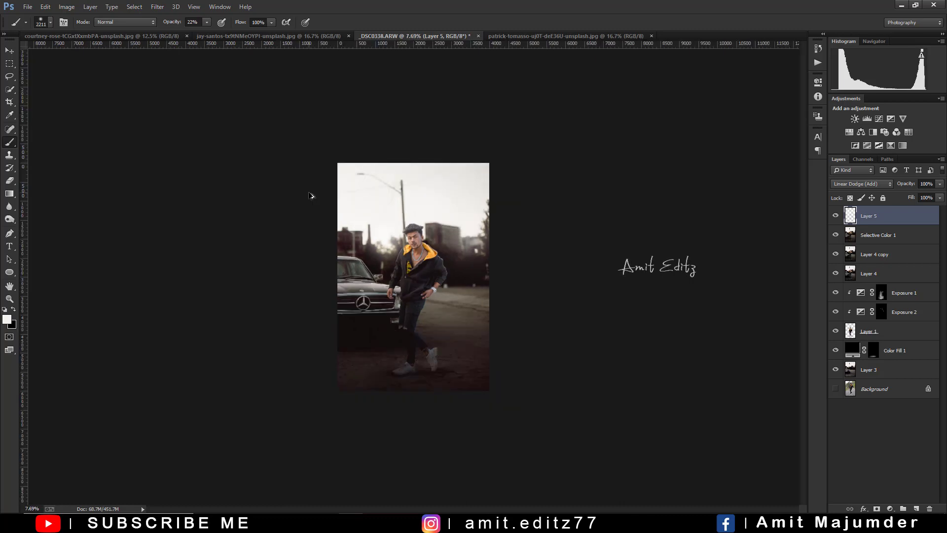
- Merge Selective Color 1 and the glow layer into a single Normal-mode Layer 5
scroll(472, 198, "up", 2)
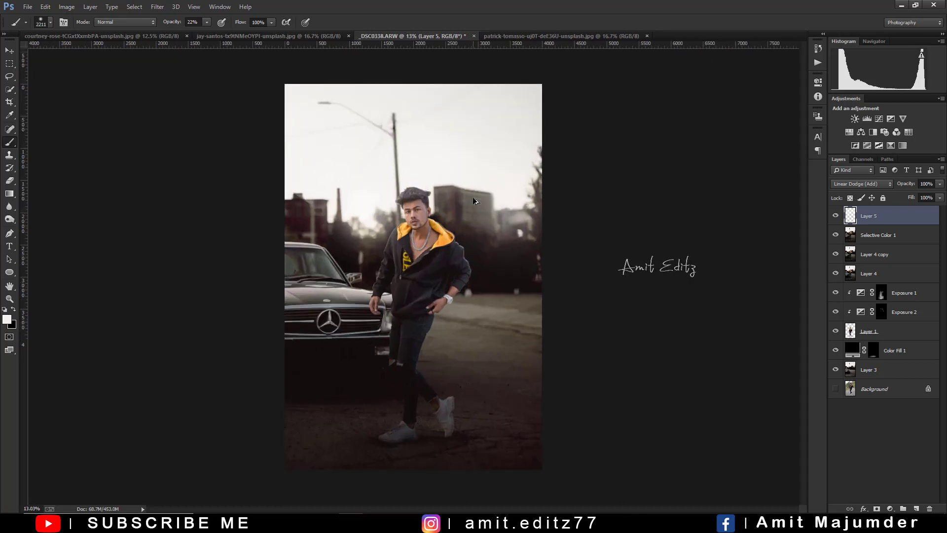
scroll(476, 199, "up", 1)
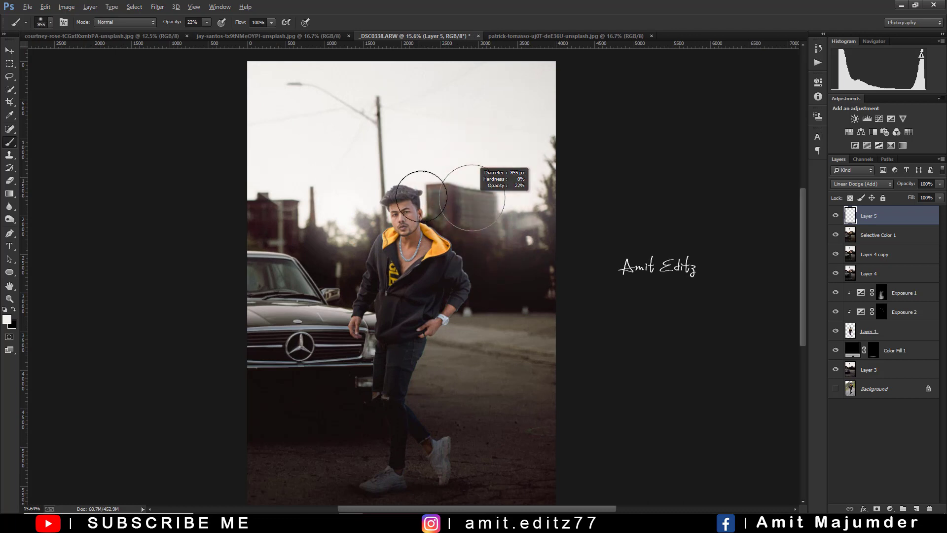
scroll(426, 195, "down", 3)
scroll(539, 202, "up", 2)
left_click(876, 237, "shift")
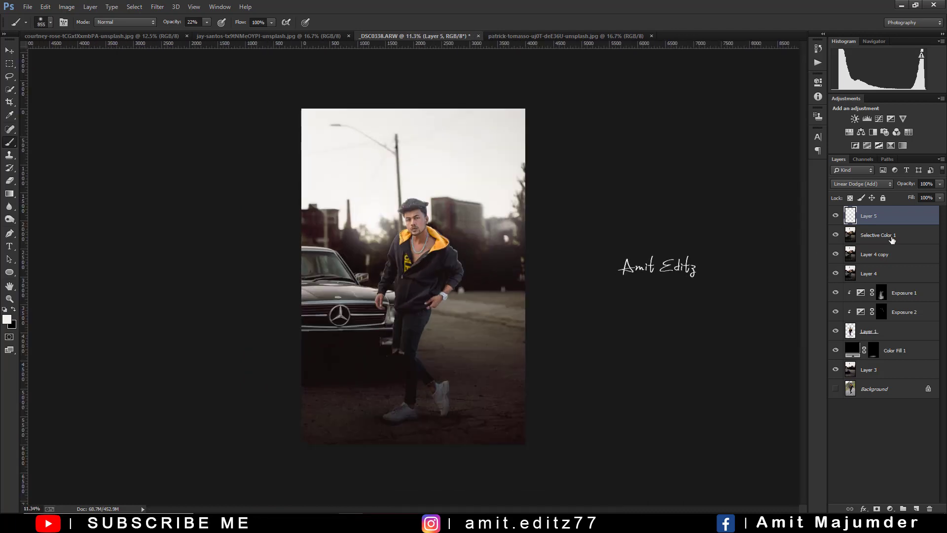
right_click(875, 241)
left_click(789, 357)
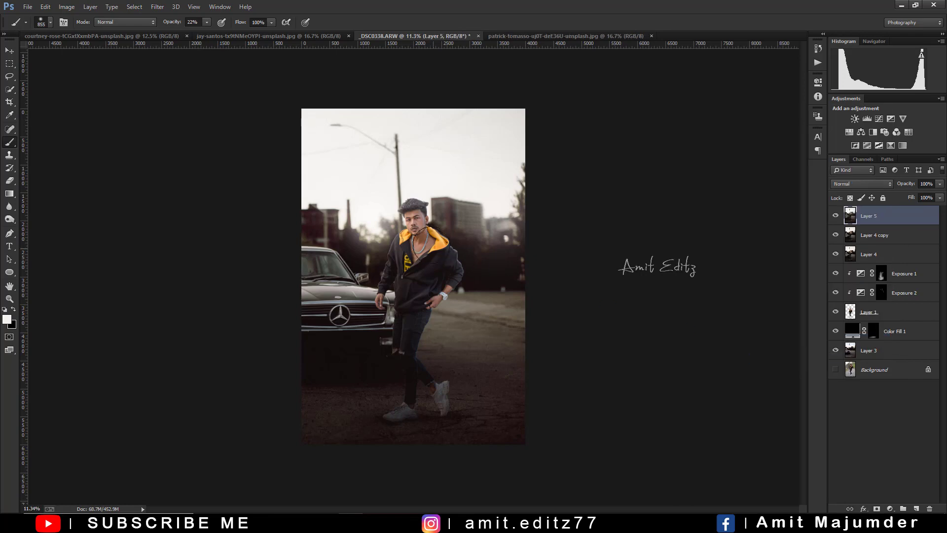
scroll(432, 196, "up", 1)
scroll(431, 197, "up", 3)
scroll(431, 196, "down", 2)
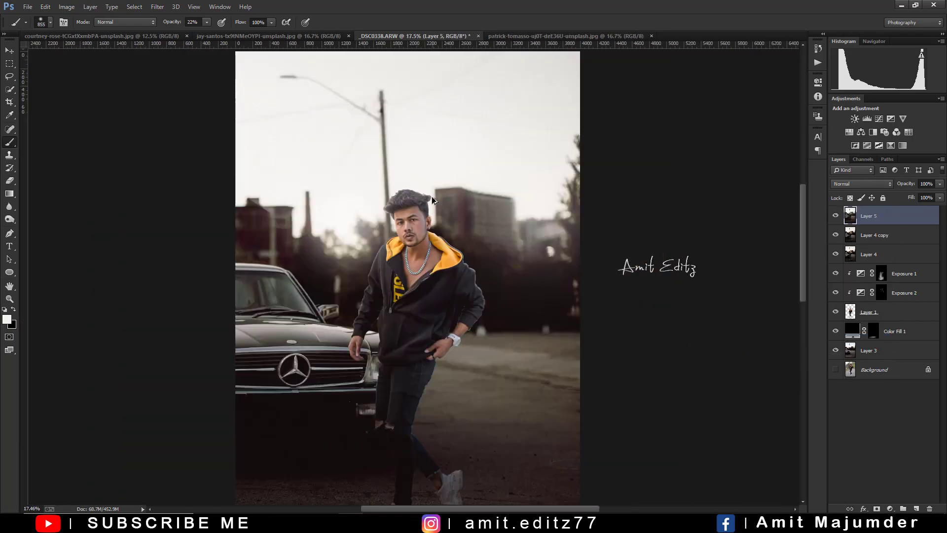
scroll(431, 196, "down", 2)
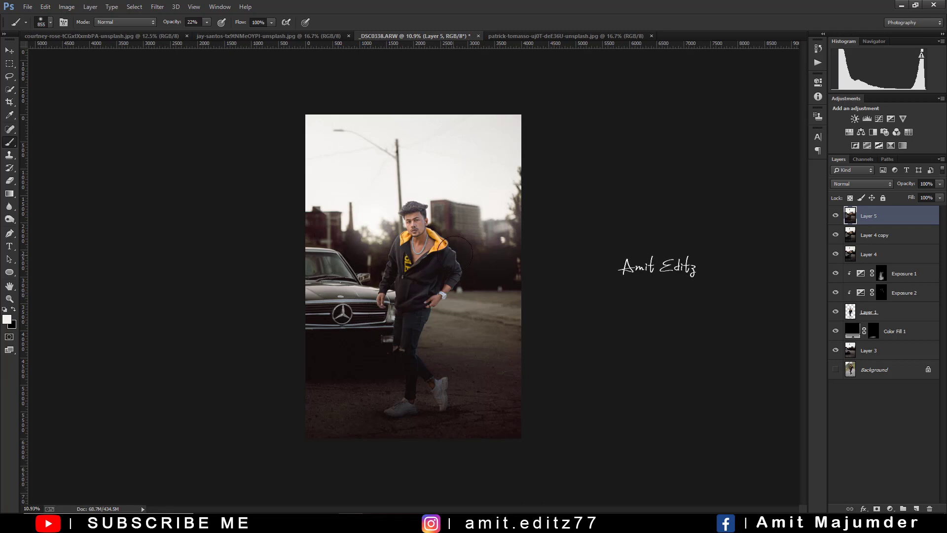
scroll(439, 295, "up", 3)
scroll(440, 295, "down", 2)
- Merge Visible into Layer 5, then toggle its visibility repeatedly to compare against the Background
right_click(901, 216)
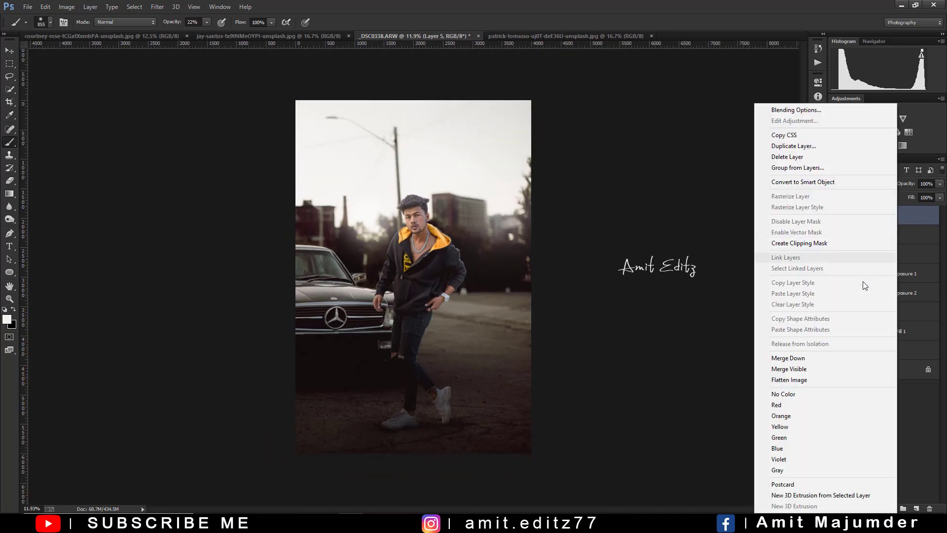
left_click(806, 368)
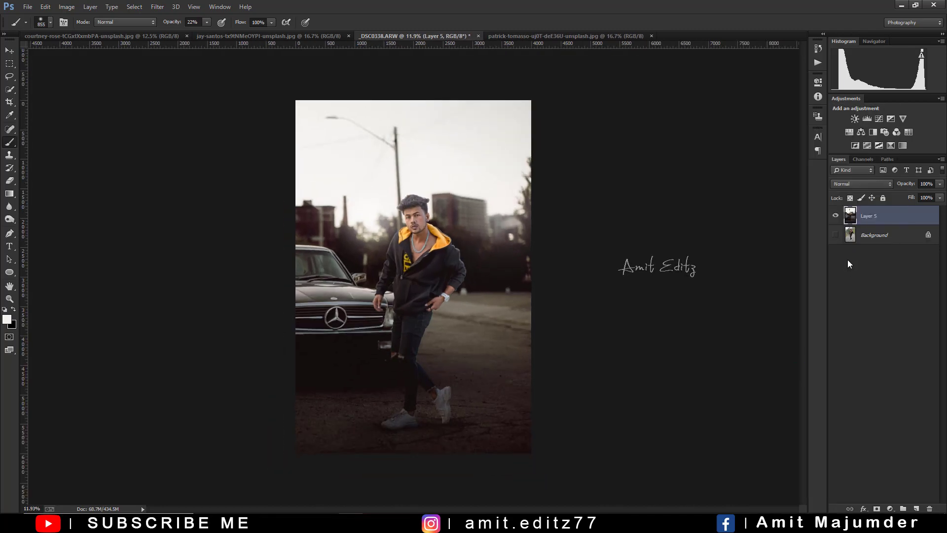
left_click(836, 216)
left_click(836, 216)
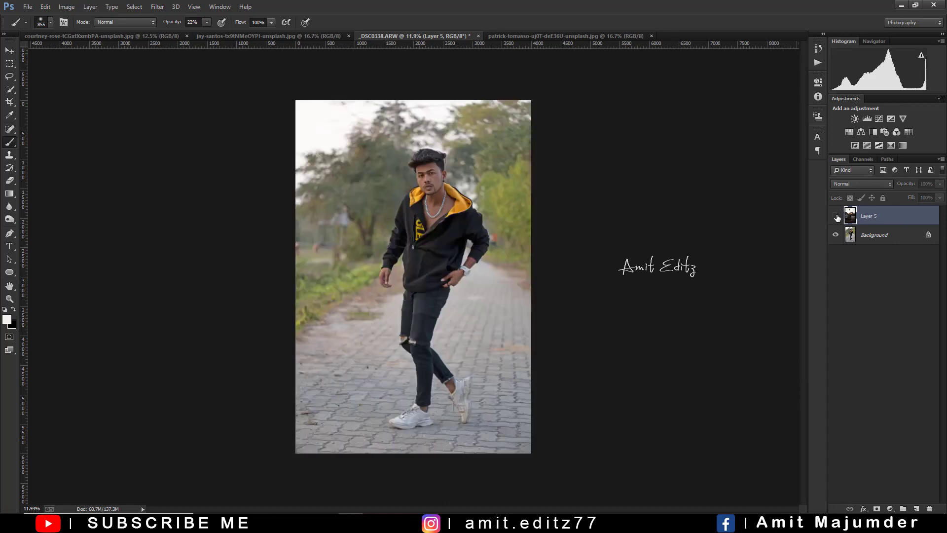
left_click(836, 216)
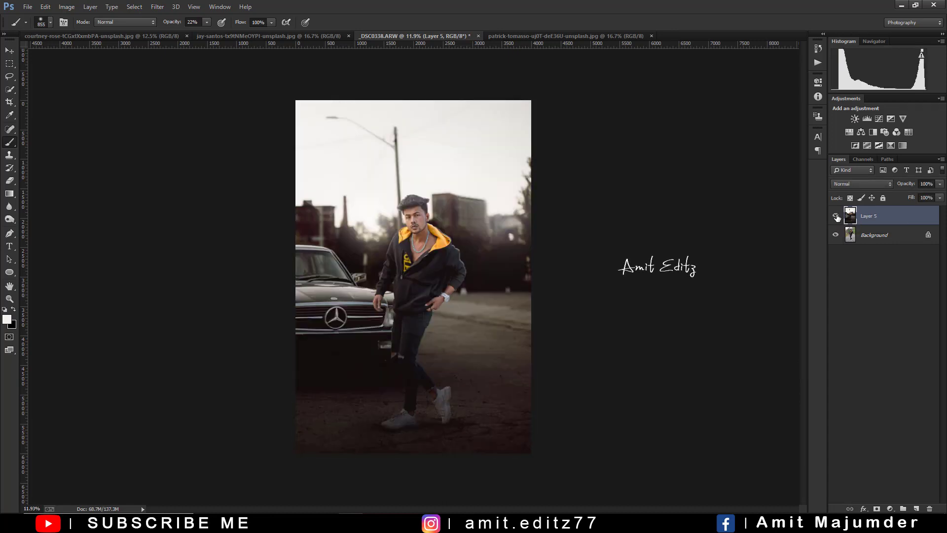
left_click(836, 215)
scroll(523, 265, "up", 1)
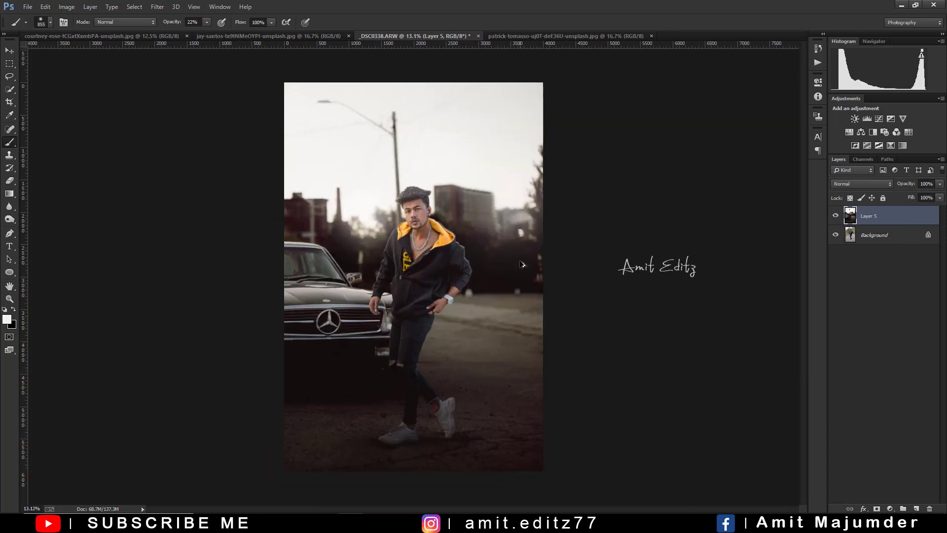
scroll(523, 265, "up", 1)
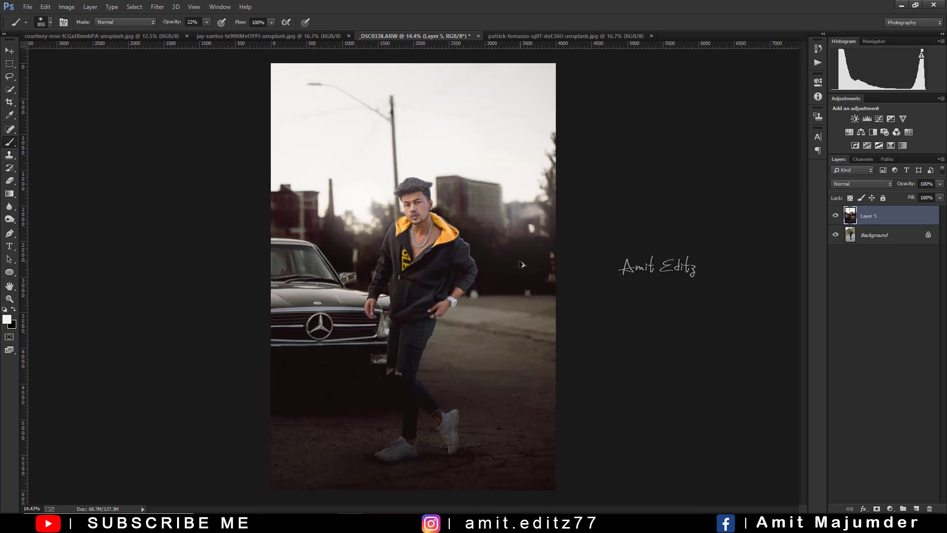
left_click(835, 215)
left_click(835, 215)
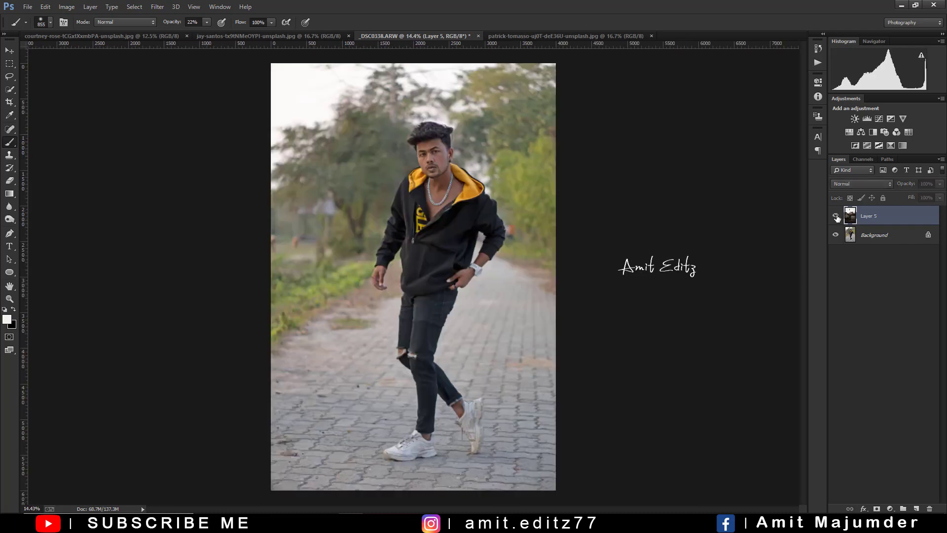
left_click(835, 216)
left_click(835, 216)
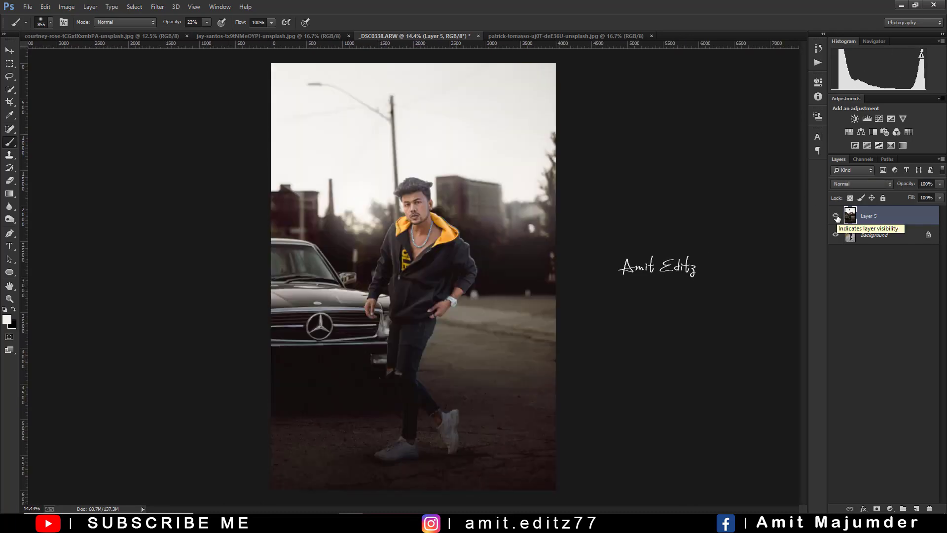
scroll(441, 272, "down", 1)
scroll(443, 272, "up", 1)
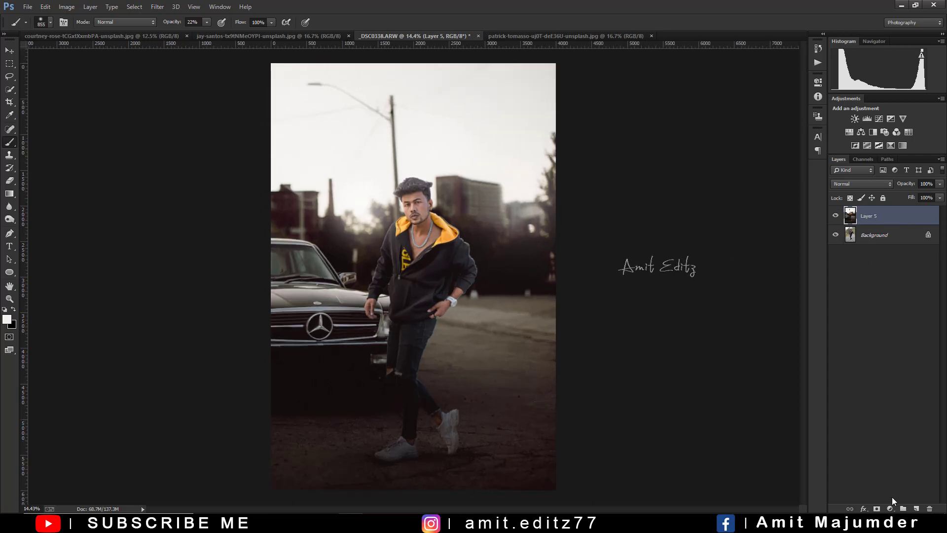
- Add a Color Balance adjustment layer and warm the highlights toward yellow with less cyan
left_click(890, 508)
left_click(878, 398)
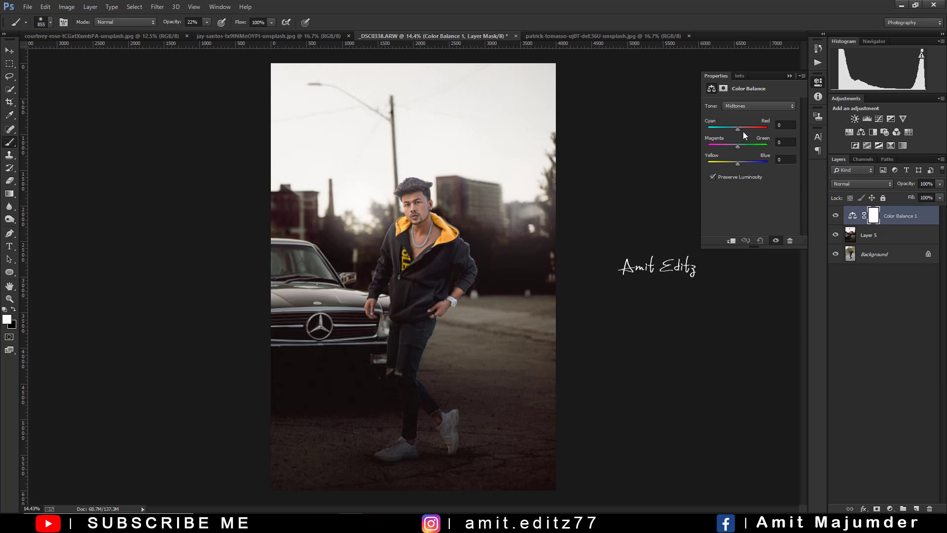
left_click(747, 105)
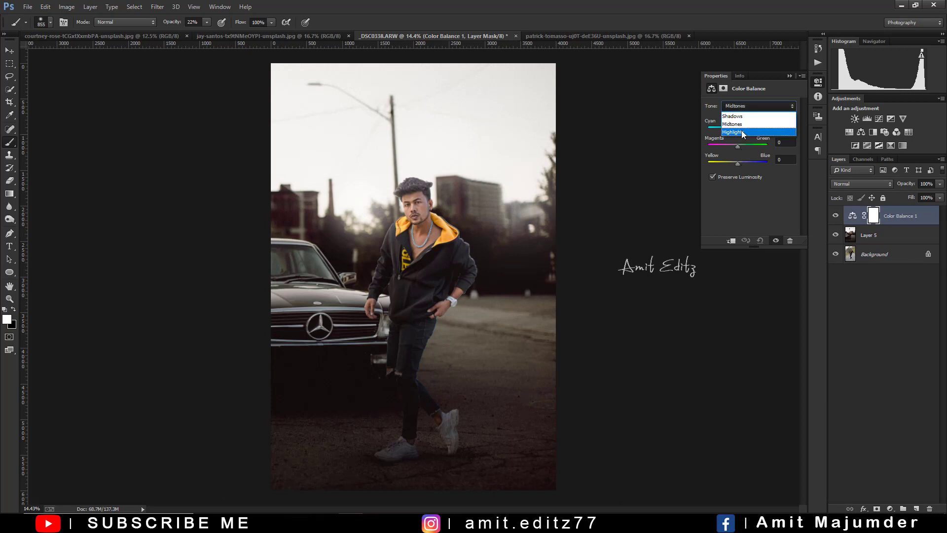
left_click(742, 130)
left_click_drag(740, 165, 739, 143)
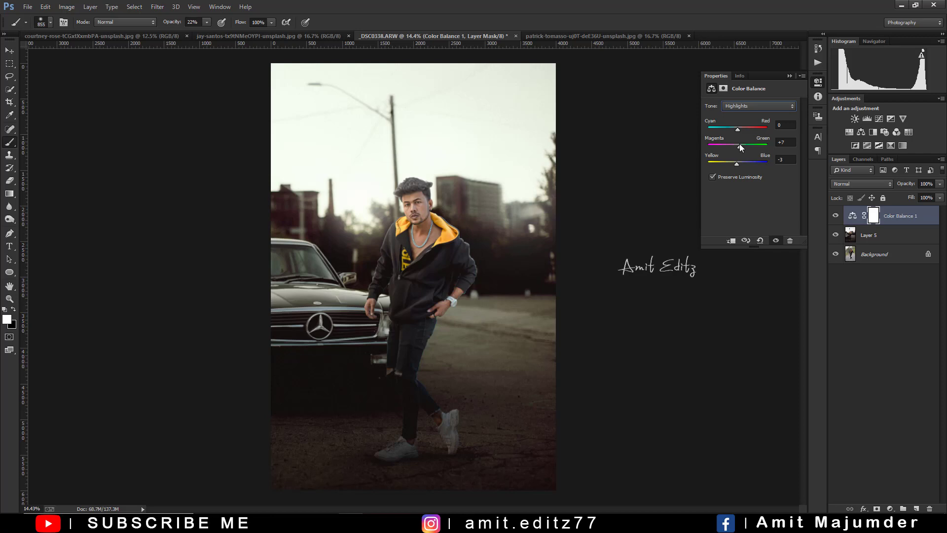
left_click_drag(739, 143, 739, 128)
left_click_drag(734, 128, 736, 129)
- Shift the Color Balance midtones toward green and cyan
left_click(746, 111)
left_click(742, 123)
left_click(742, 145)
left_click_drag(736, 129, 740, 133)
- Set the shadows to Cyan-Red -2, Magenta-Green +3, Yellow-Blue -2 and close Properties
left_click(751, 108)
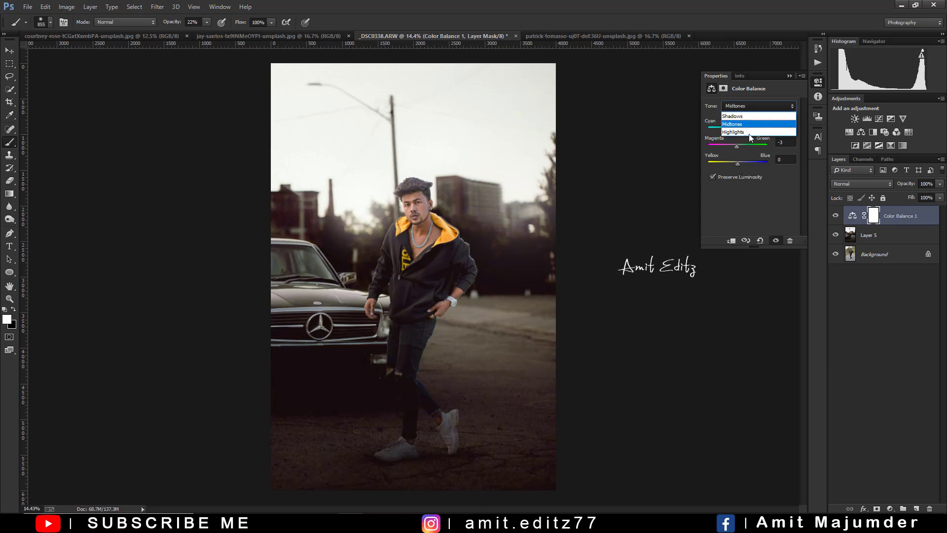
left_click(748, 118)
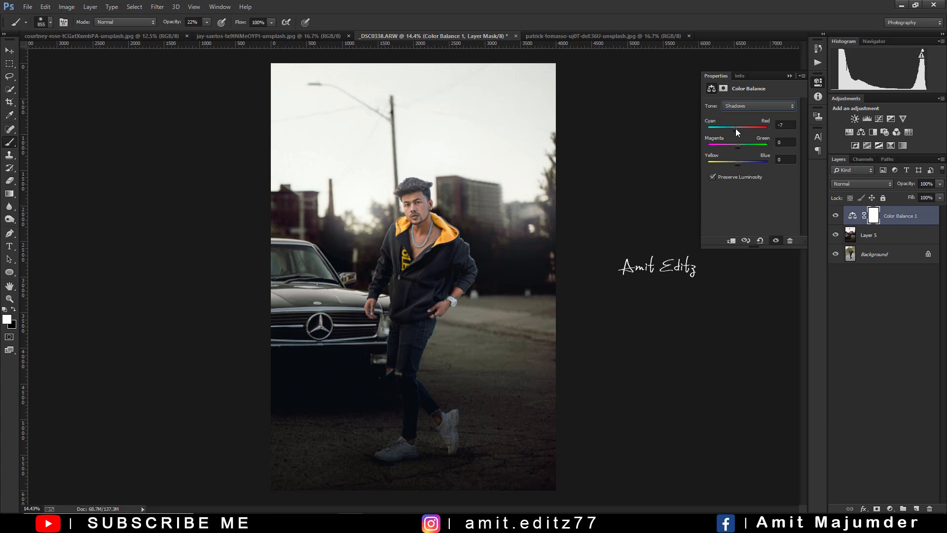
left_click_drag(737, 129, 739, 146)
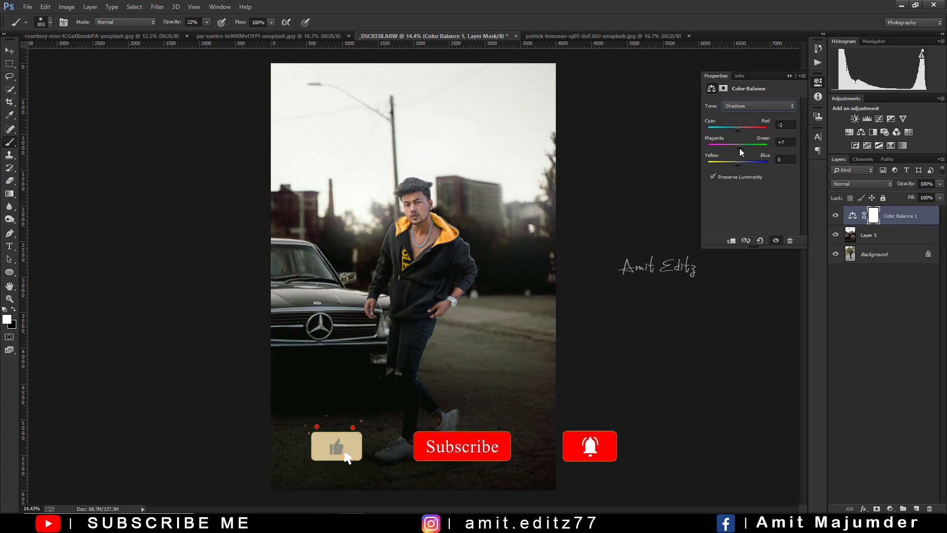
left_click_drag(740, 146, 739, 146)
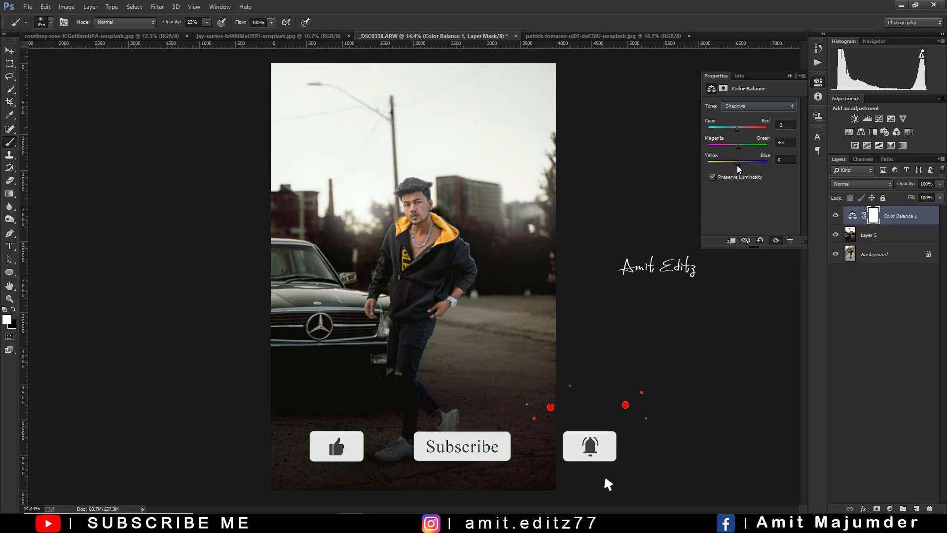
left_click_drag(737, 163, 739, 162)
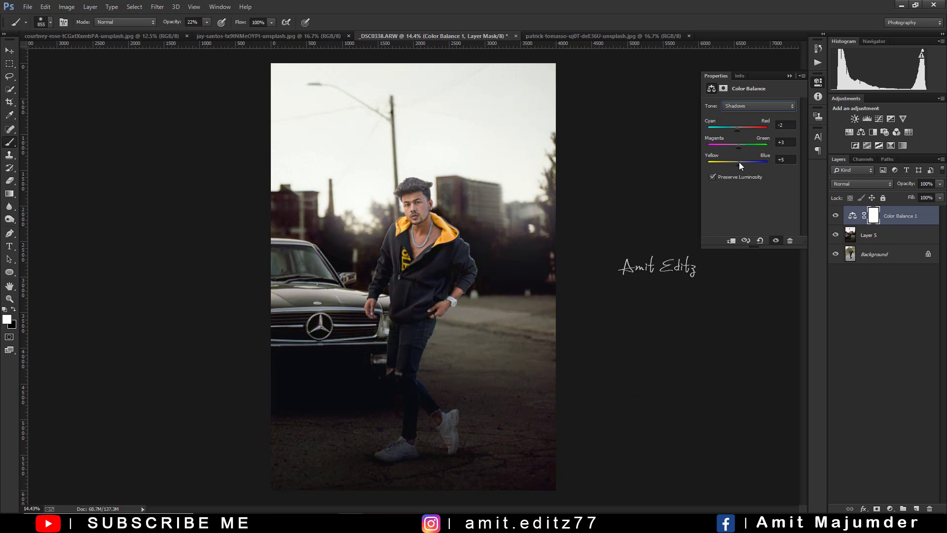
left_click(790, 75)
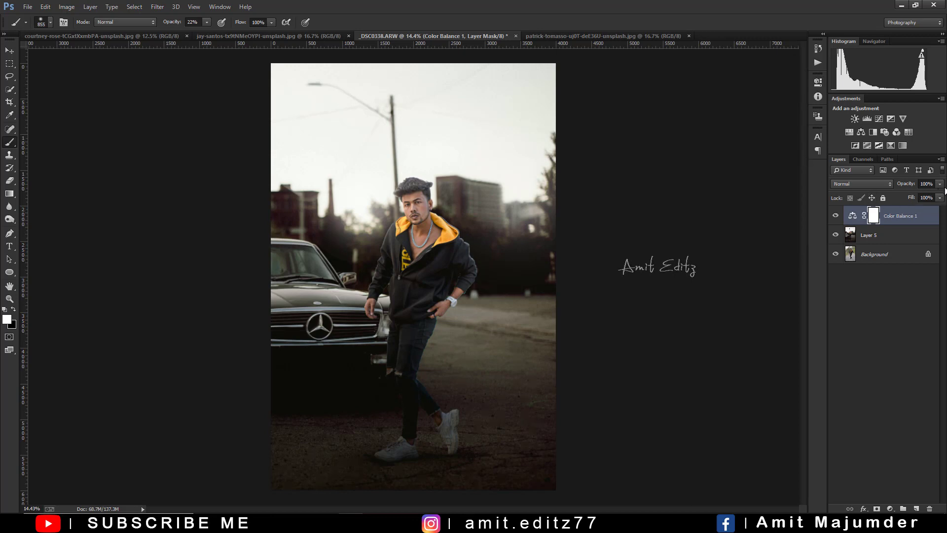
- Merge Layer 5 and Color Balance 1 into a single pixel layer
left_click(883, 236, "shift")
right_click(883, 236)
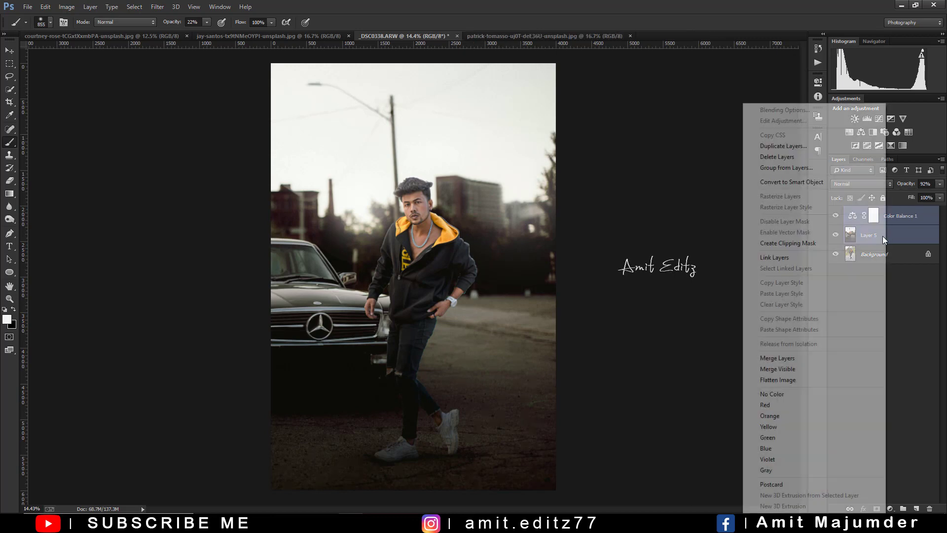
left_click(812, 355)
scroll(458, 269, "down", 4)
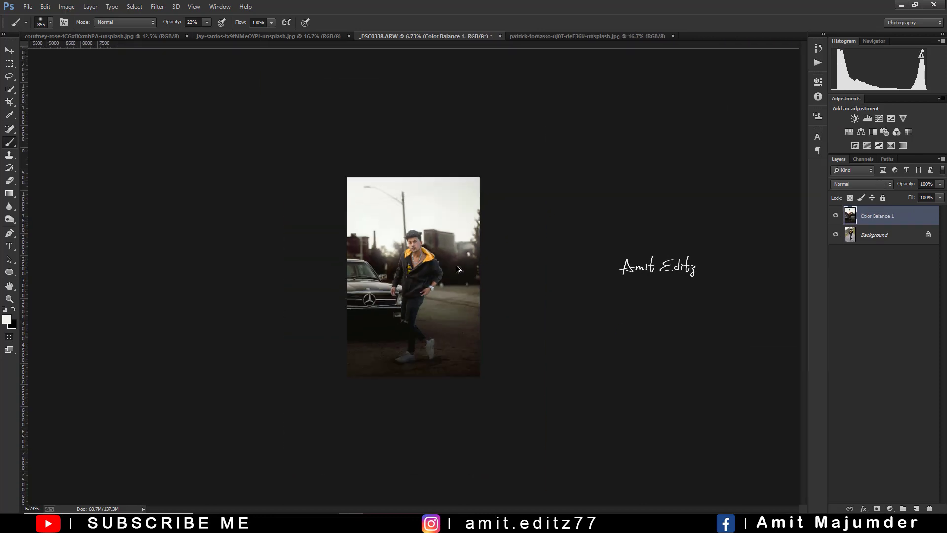
scroll(503, 260, "up", 3)
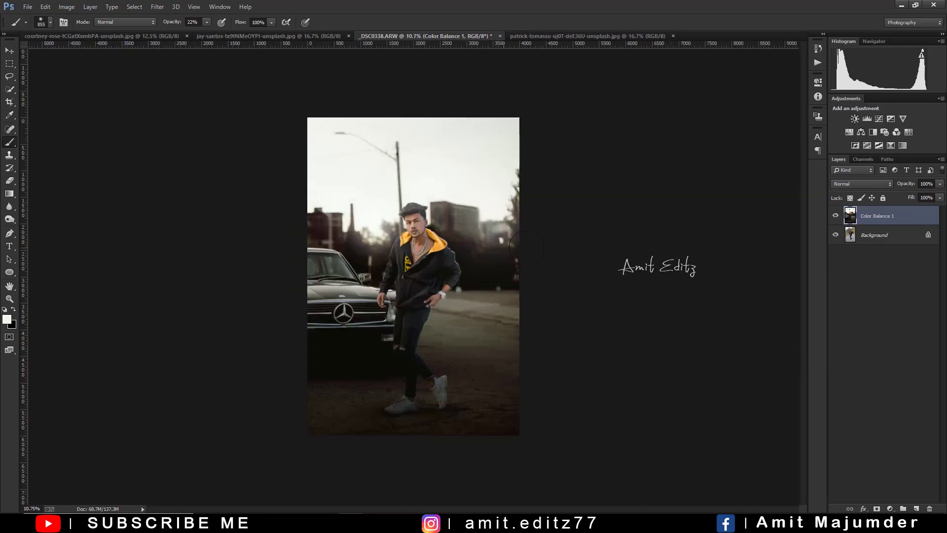
- Toggle the merged layer's visibility to compare the finished grade with the original photo
left_click(835, 216)
left_click(835, 215)
left_click(835, 216)
left_click(835, 215)
left_click(836, 216)
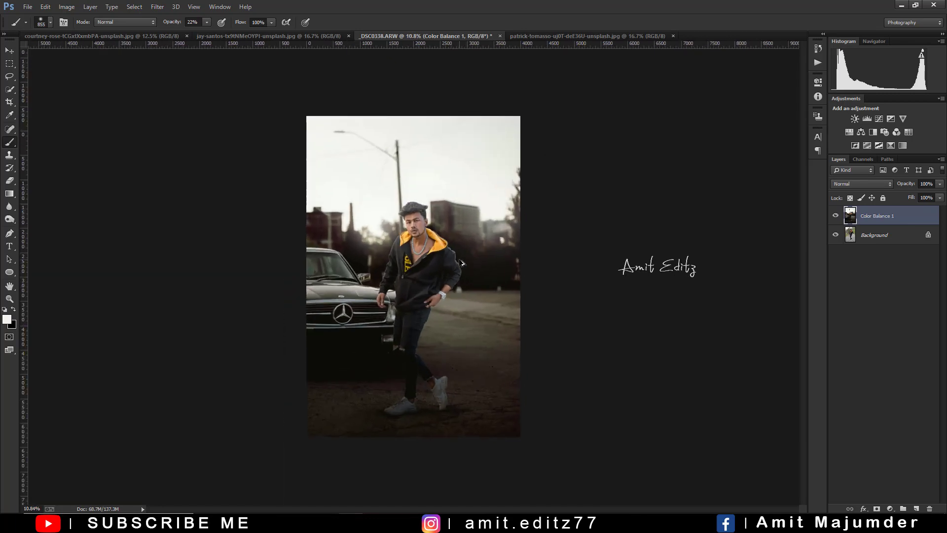
scroll(461, 263, "up", 1)
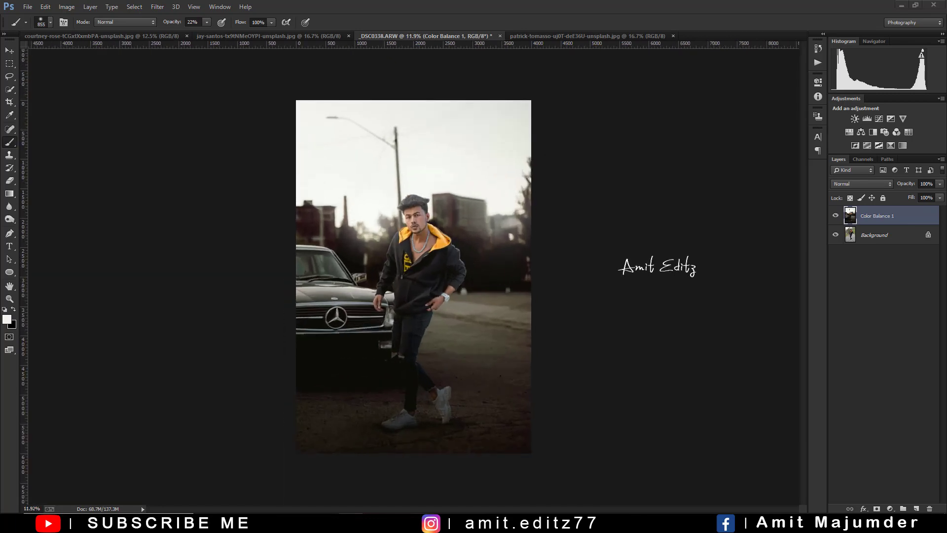